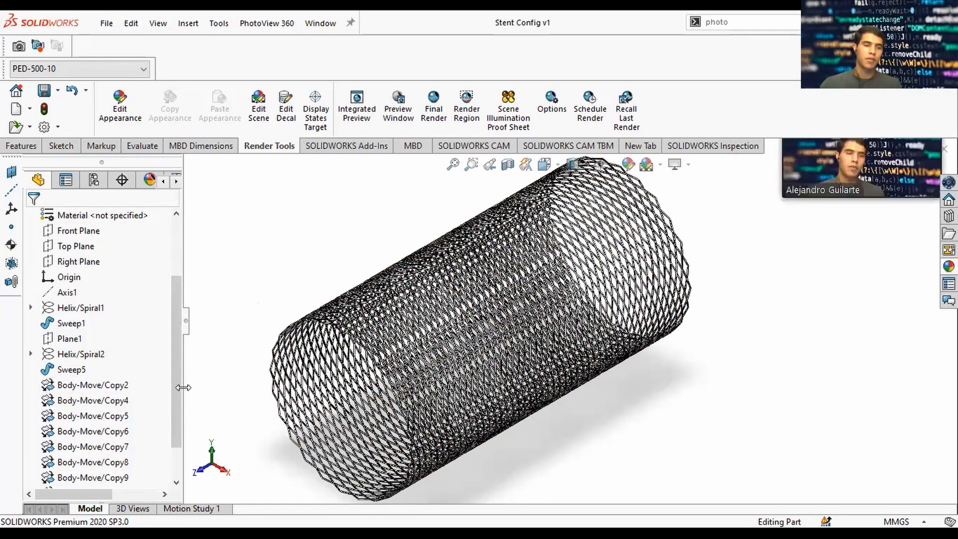
- Examine the finished stent's feature history, from the helices and sweeps down to the Body-Move/Copy features
scroll(181, 439, down, 1)
scroll(183, 428, up, 2)
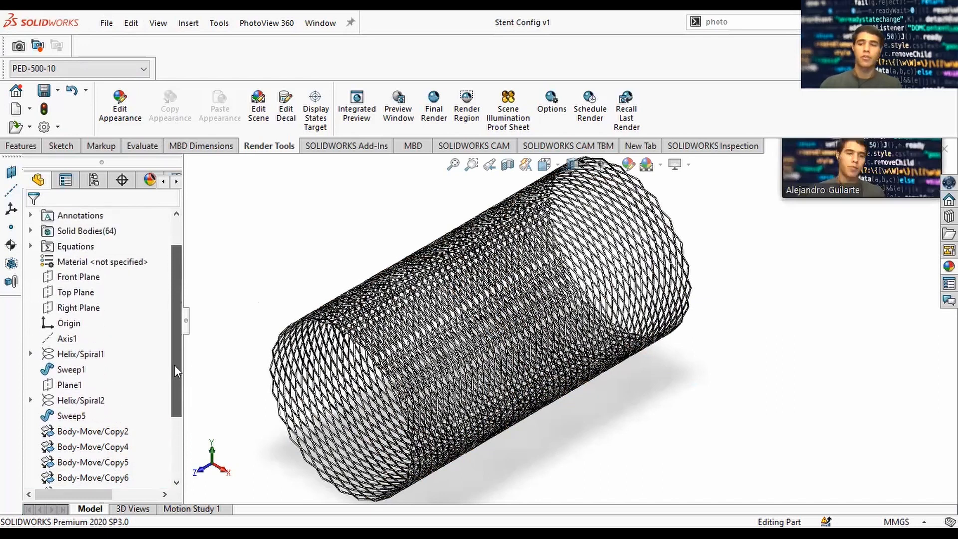
drag(175, 364, 175, 419)
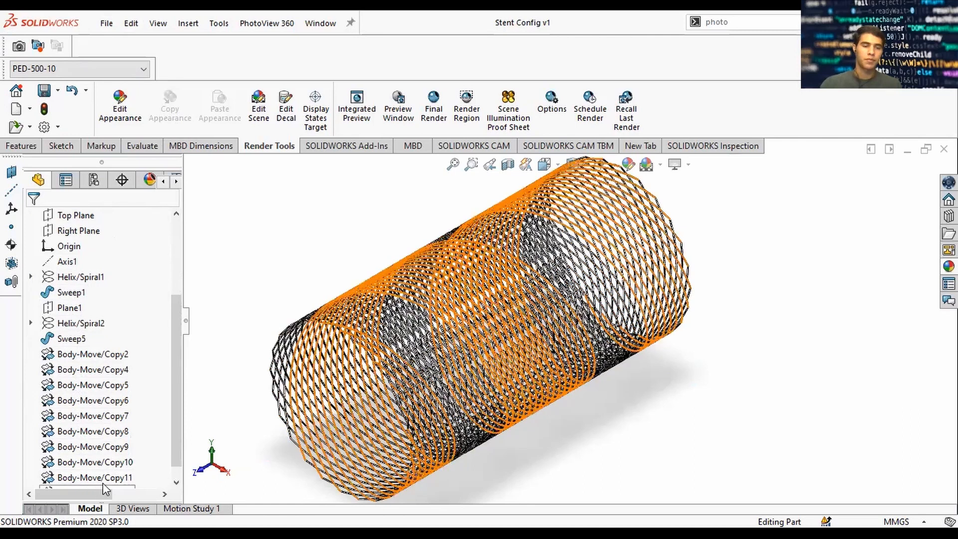
scroll(176, 452, down, 1)
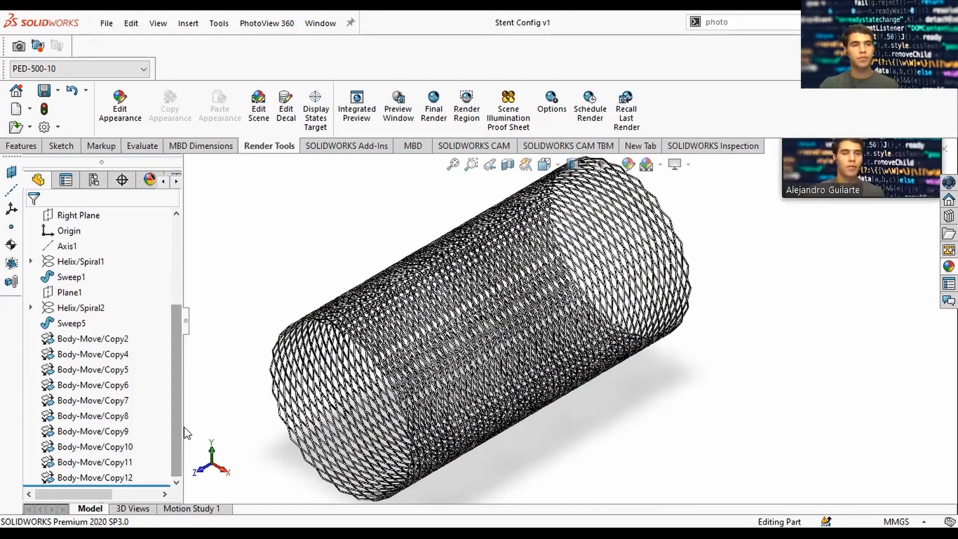
- Create a new part document and set its view orientation to Front
click(103, 23)
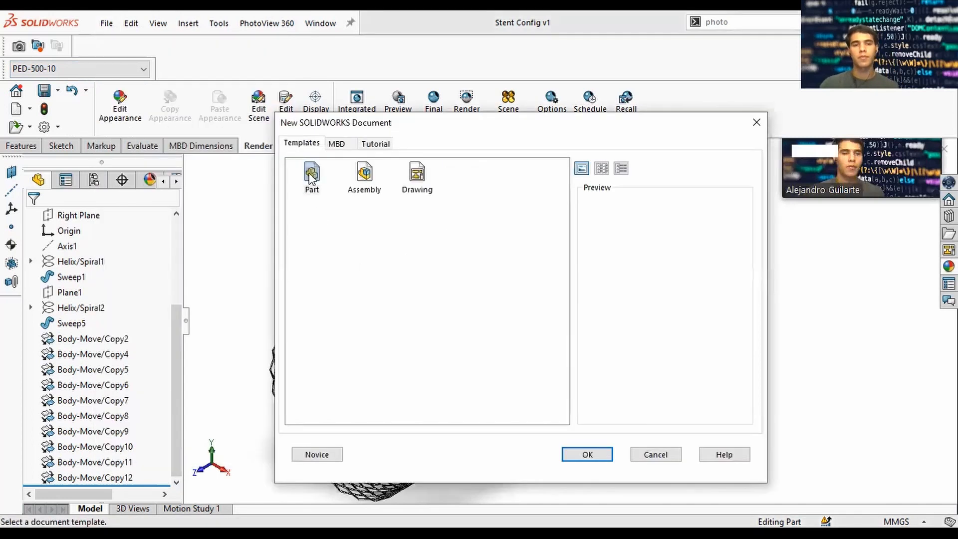
double_click(315, 176)
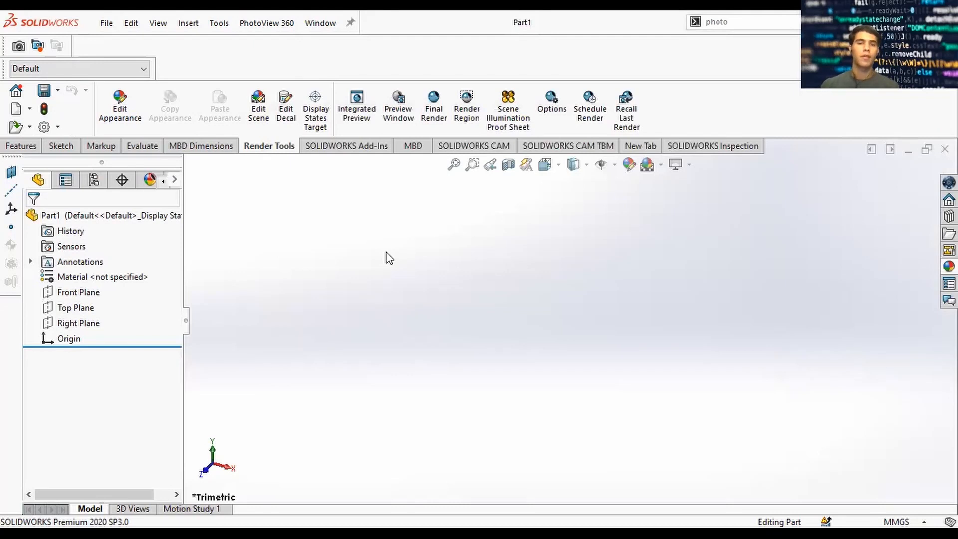
click(20, 146)
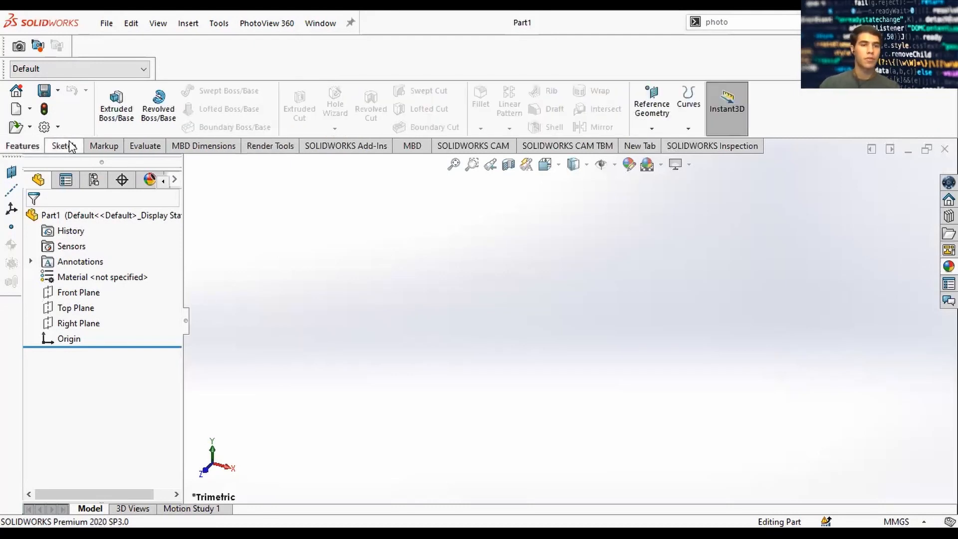
click(61, 146)
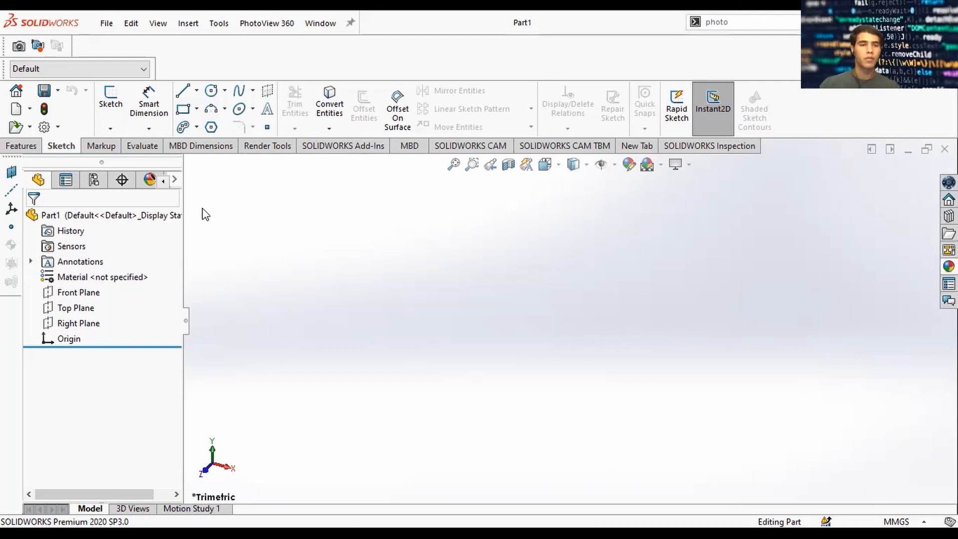
key(space)
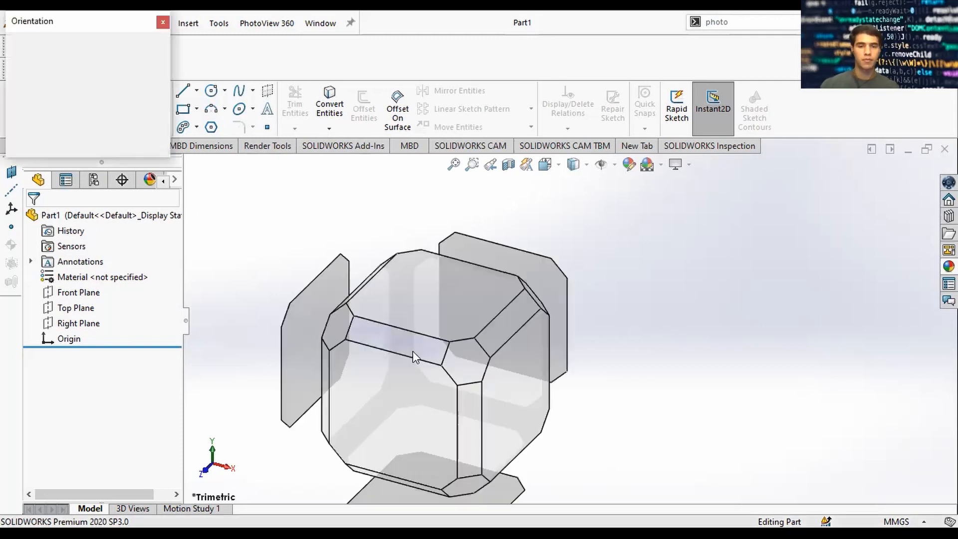
click(412, 351)
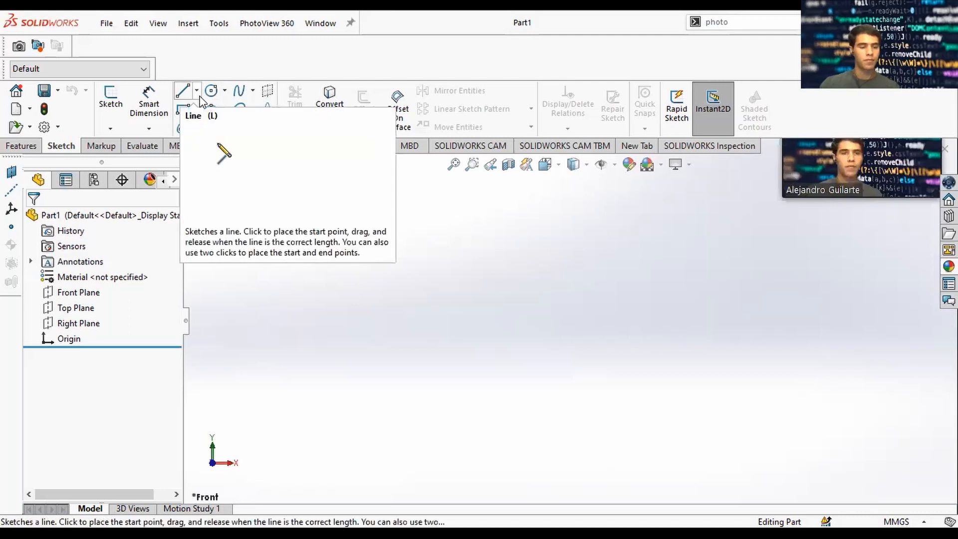
- Sketch a circle about 21 mm in diameter on the Front Plane, centred on the origin
click(184, 91)
click(546, 296)
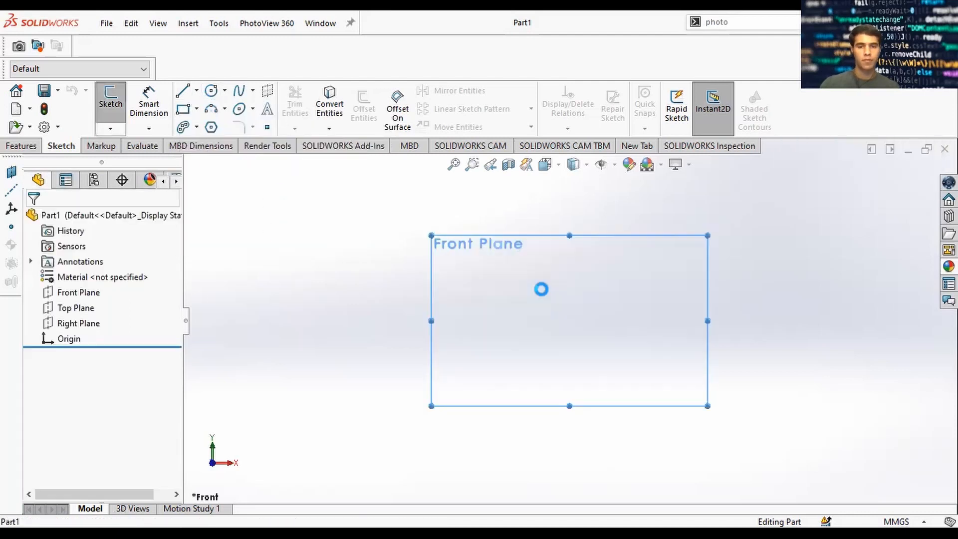
click(569, 320)
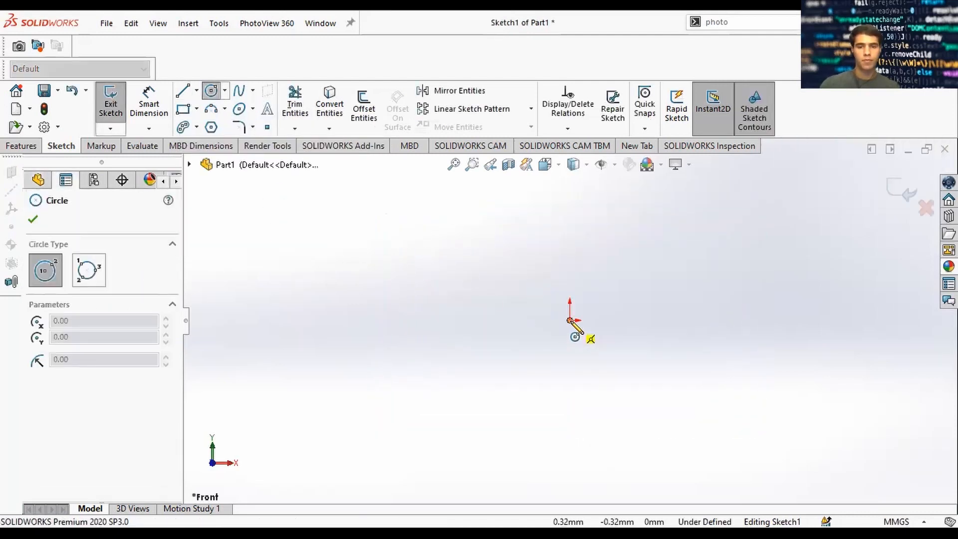
click(593, 327)
key(Escape)
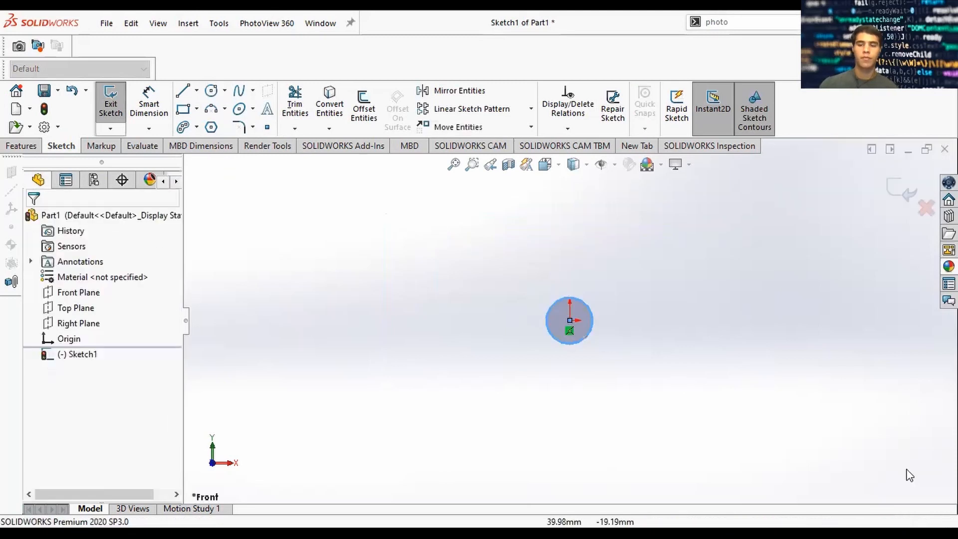
- Dimension the circle's diameter as 5 mm and exit the sketch
click(898, 522)
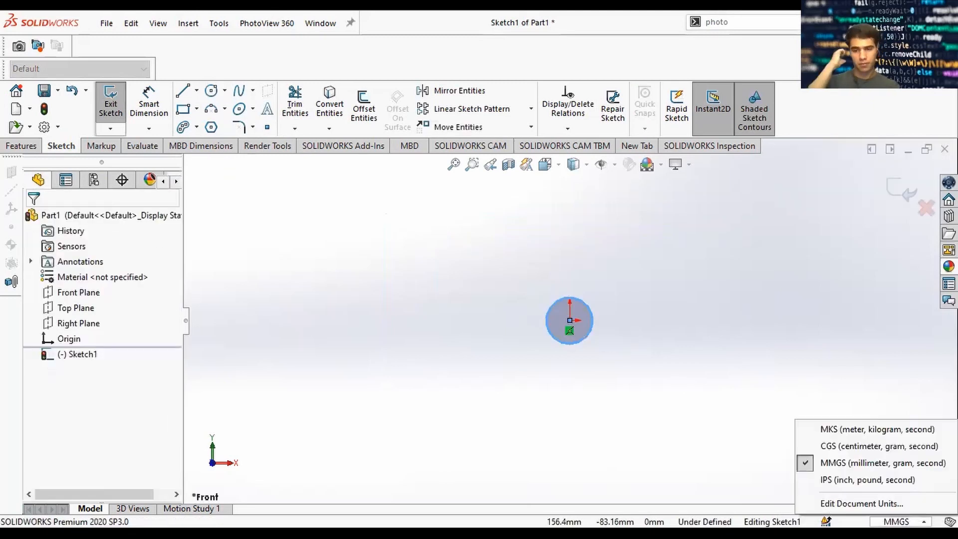
click(650, 355)
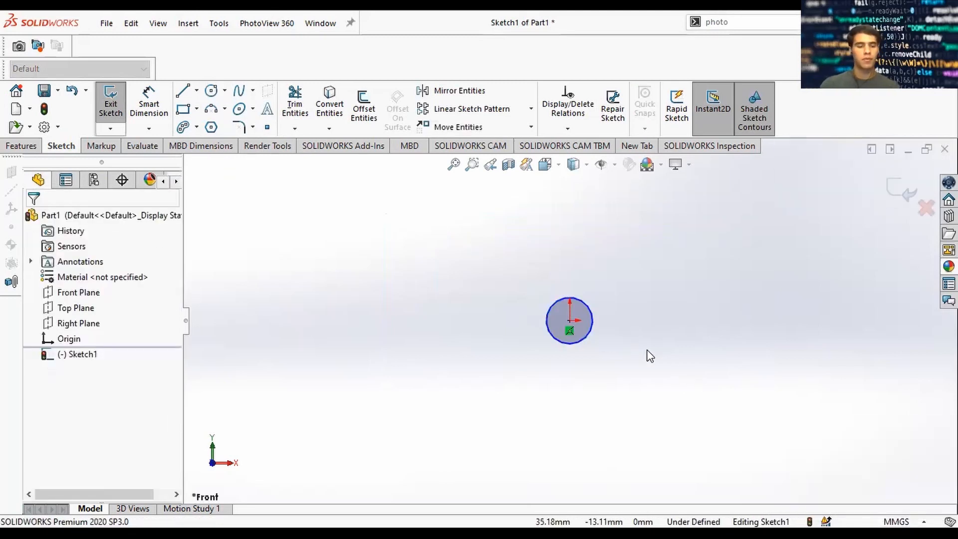
key(d)
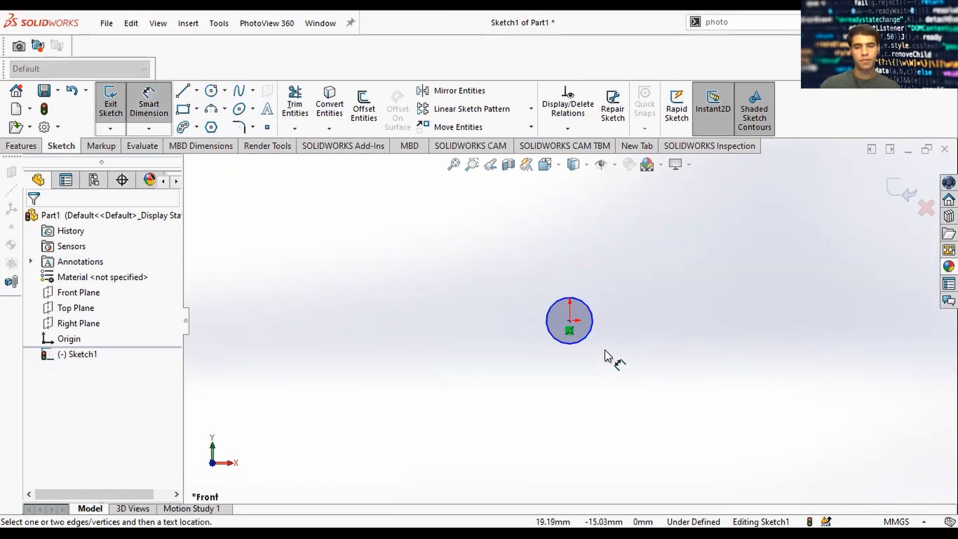
click(594, 324)
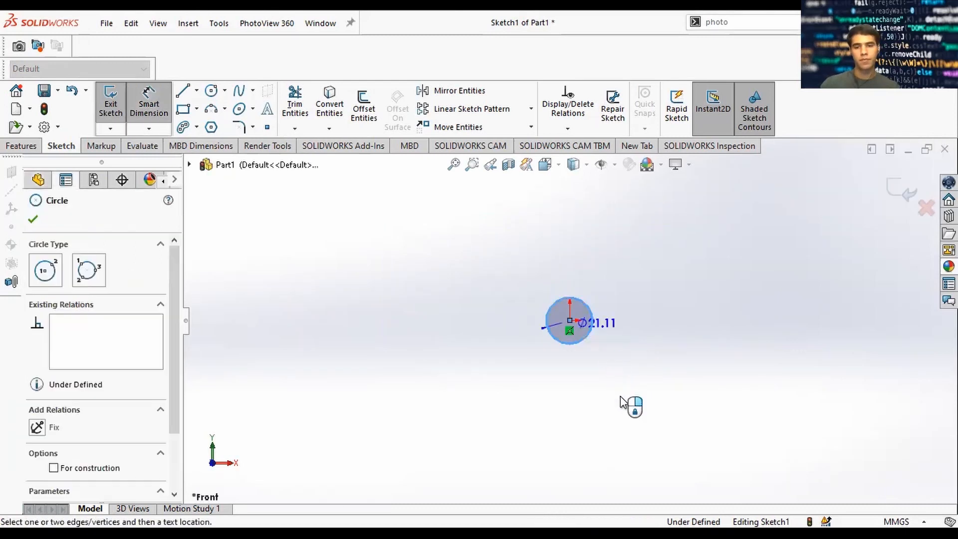
click(720, 412)
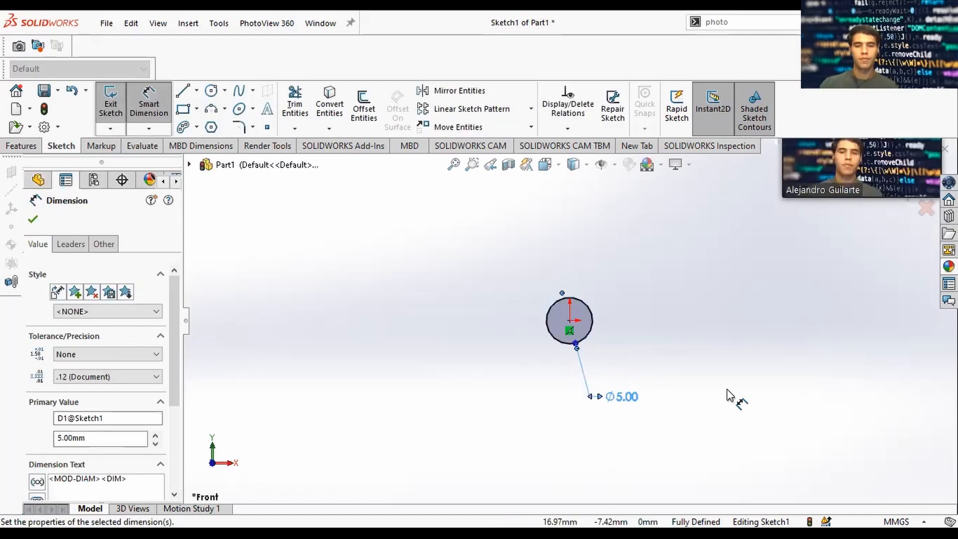
key(Escape)
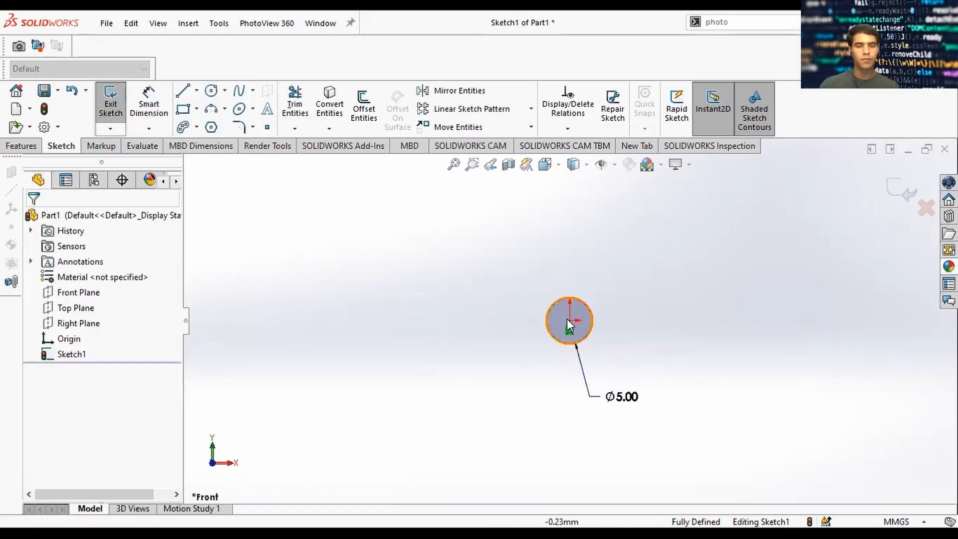
scroll(567, 319, up, 5)
scroll(556, 347, down, 3)
scroll(619, 334, up, 1)
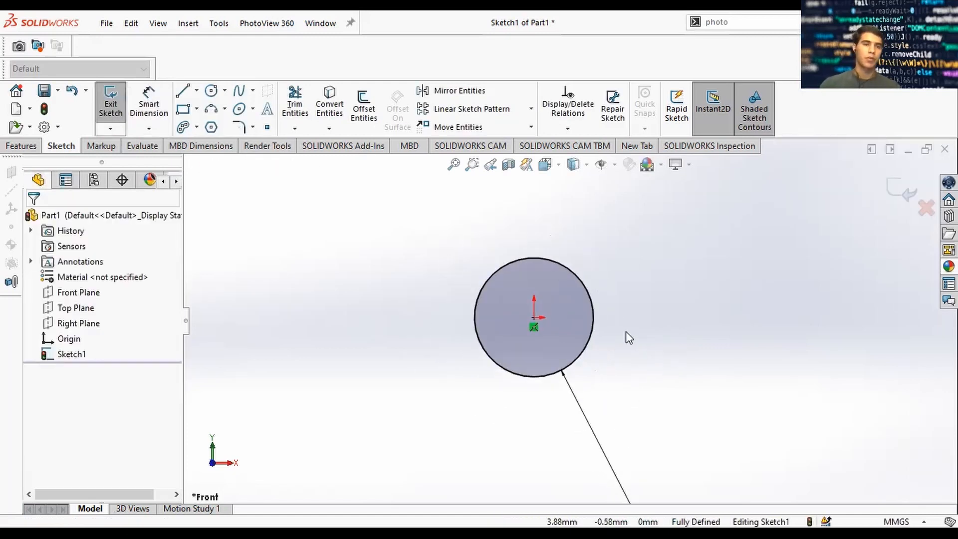
key(d)
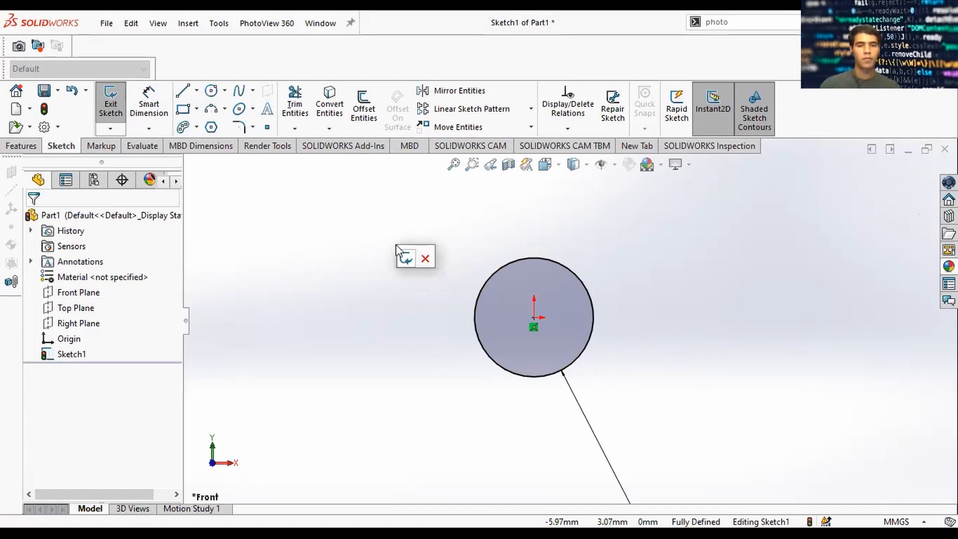
click(401, 257)
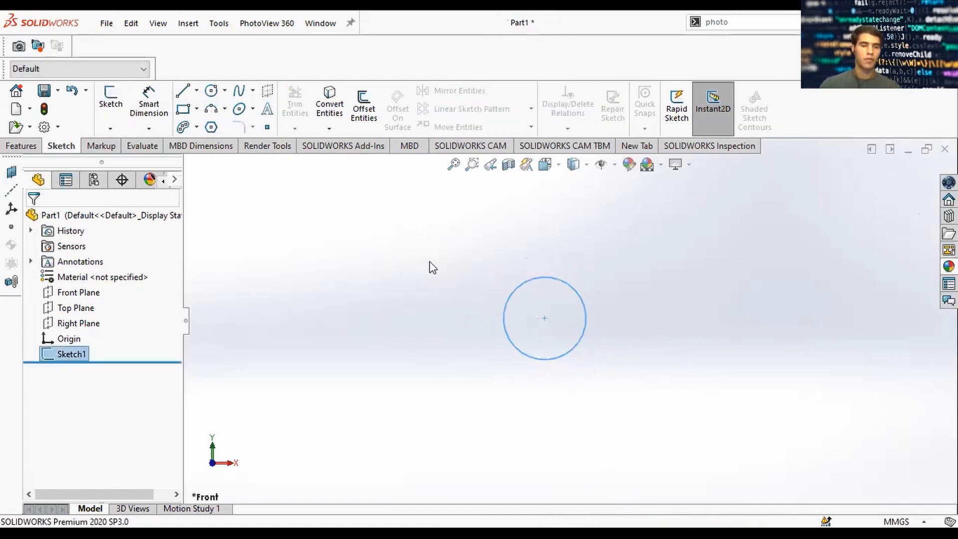
- Roll the history back to before Sketch1 and create a two-plane reference axis from the Right Plane and Top Plane
middle_drag(429, 267, 392, 337)
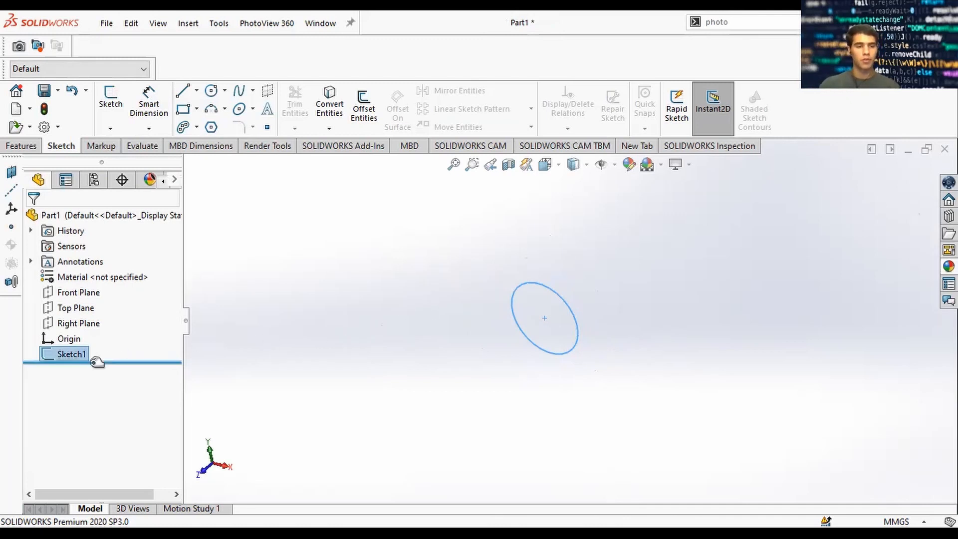
drag(77, 361, 88, 346)
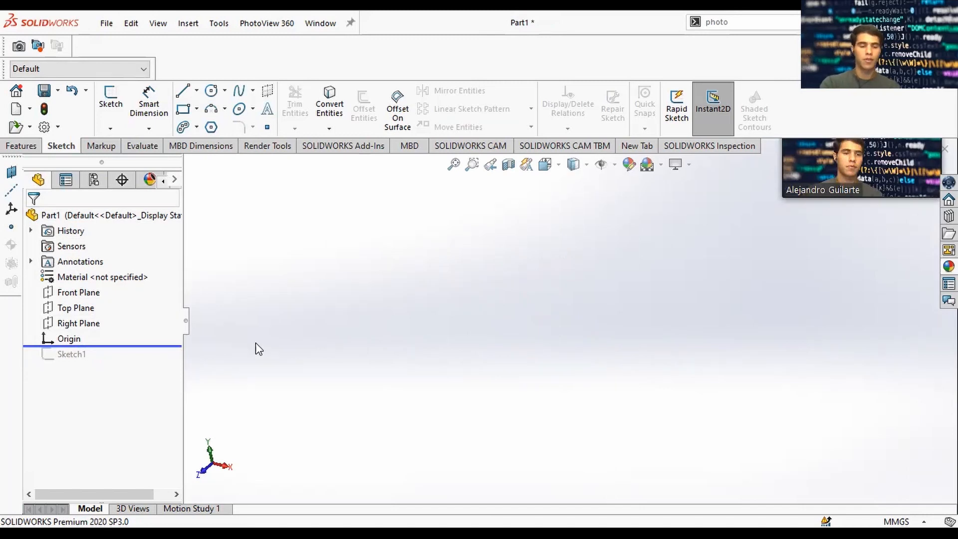
key(s)
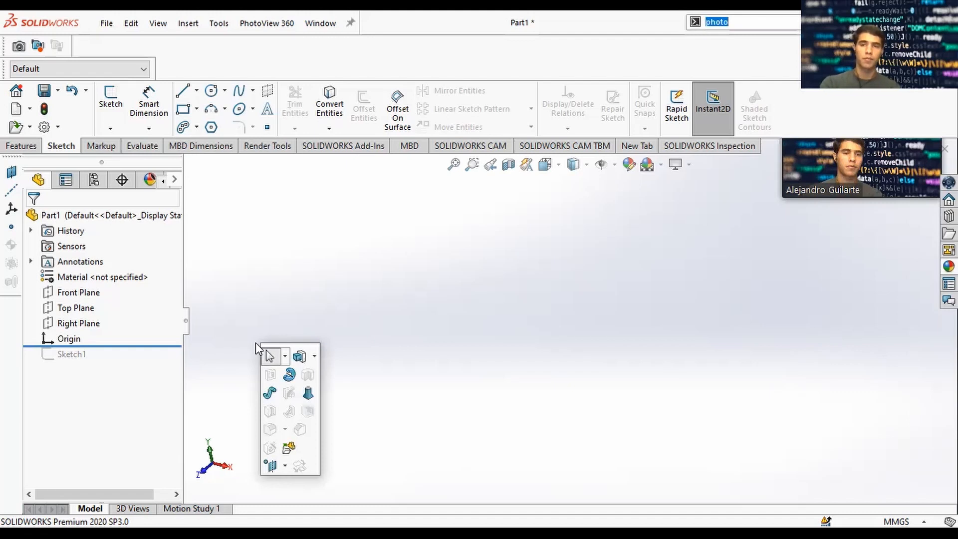
text(axis)
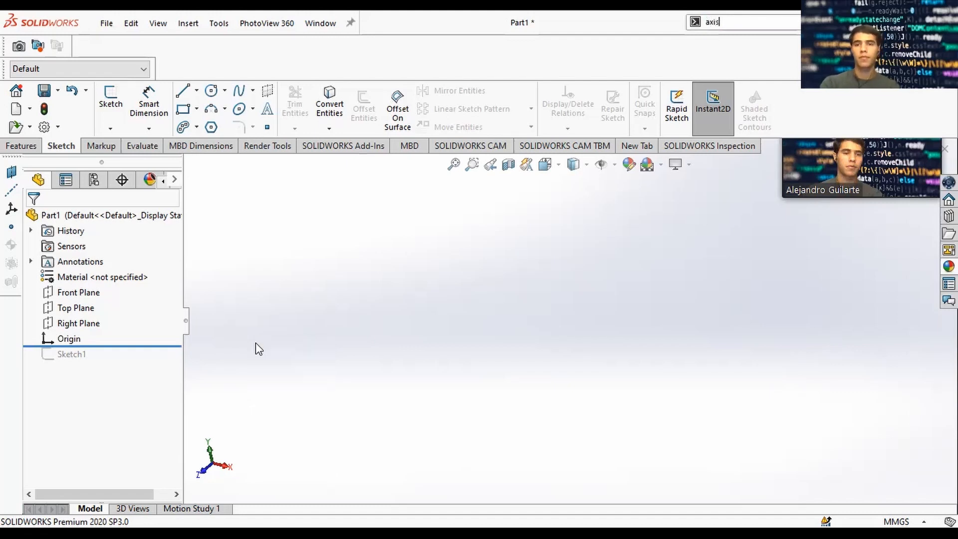
key(Return)
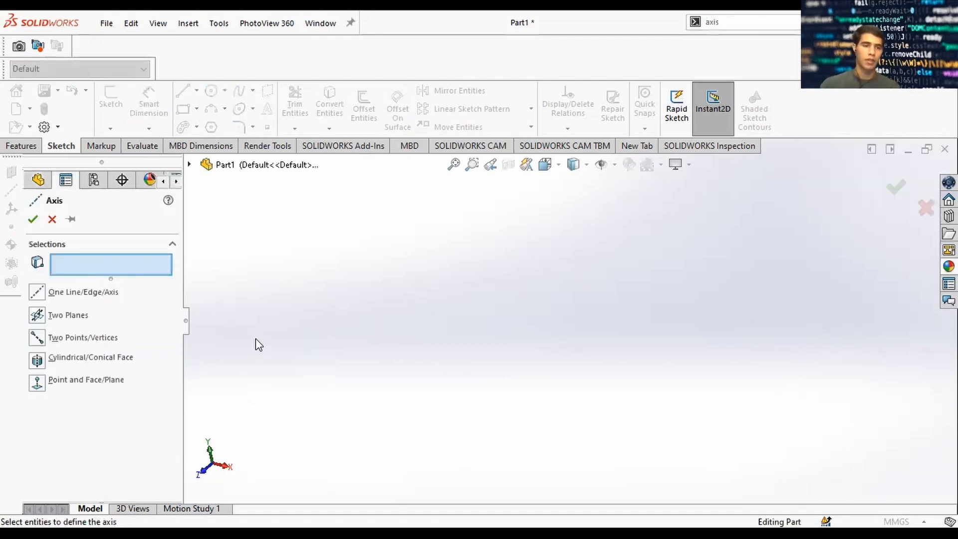
click(36, 317)
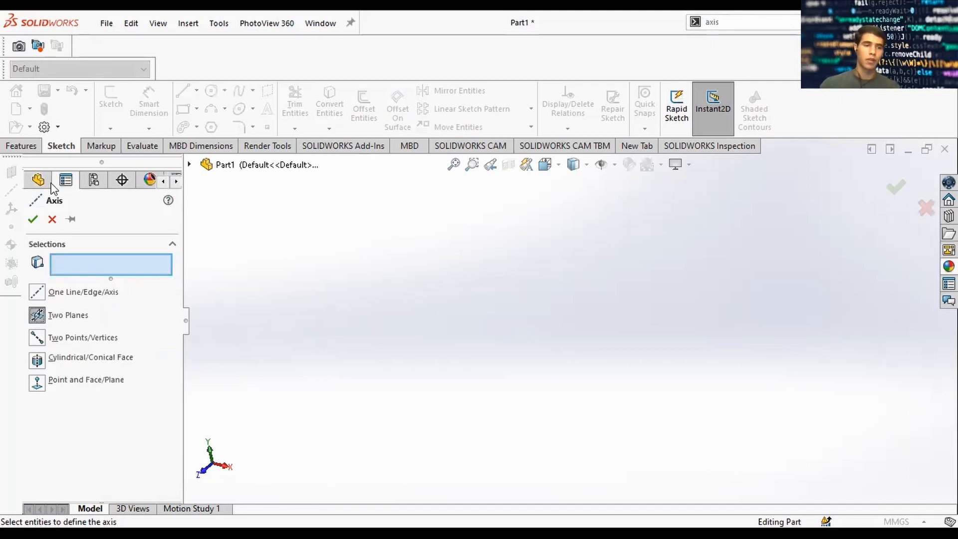
click(189, 164)
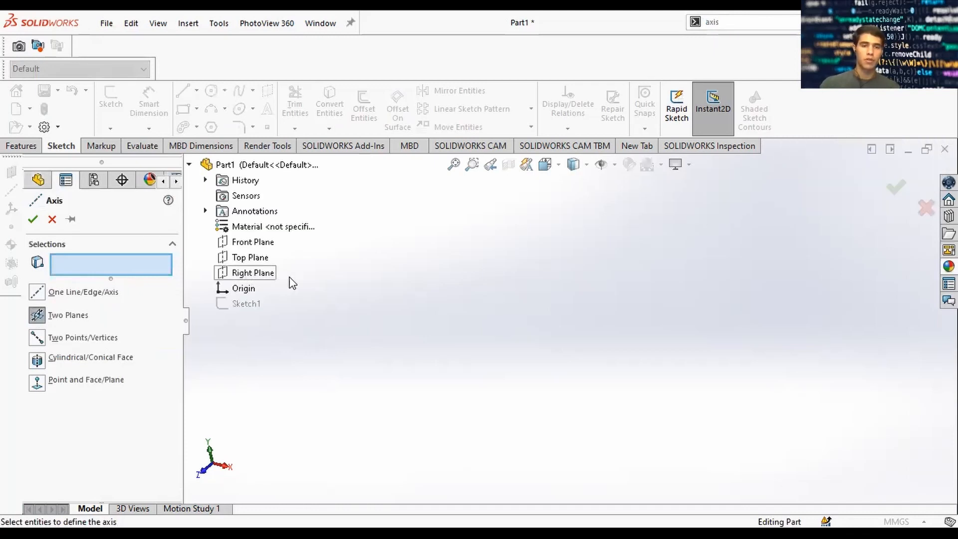
right_click(253, 275)
key(Escape)
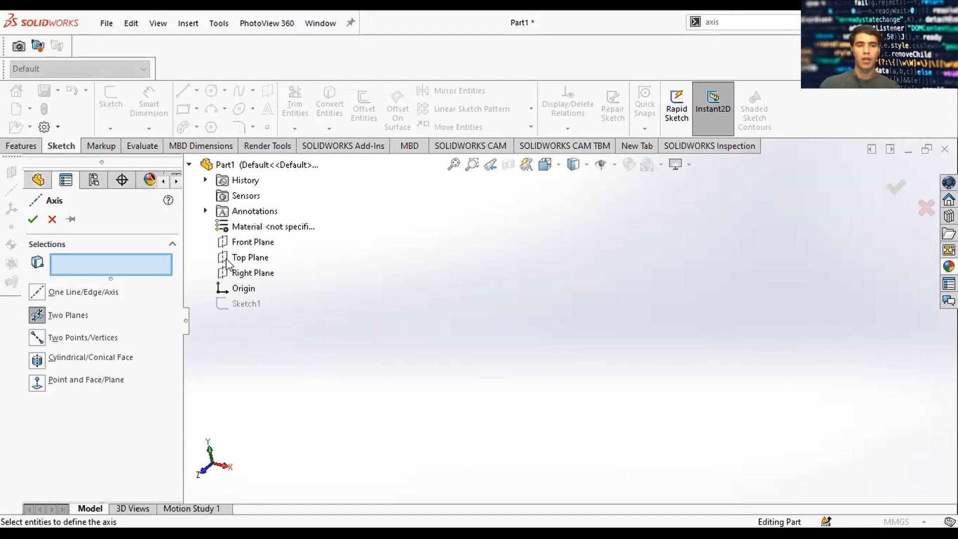
click(246, 274)
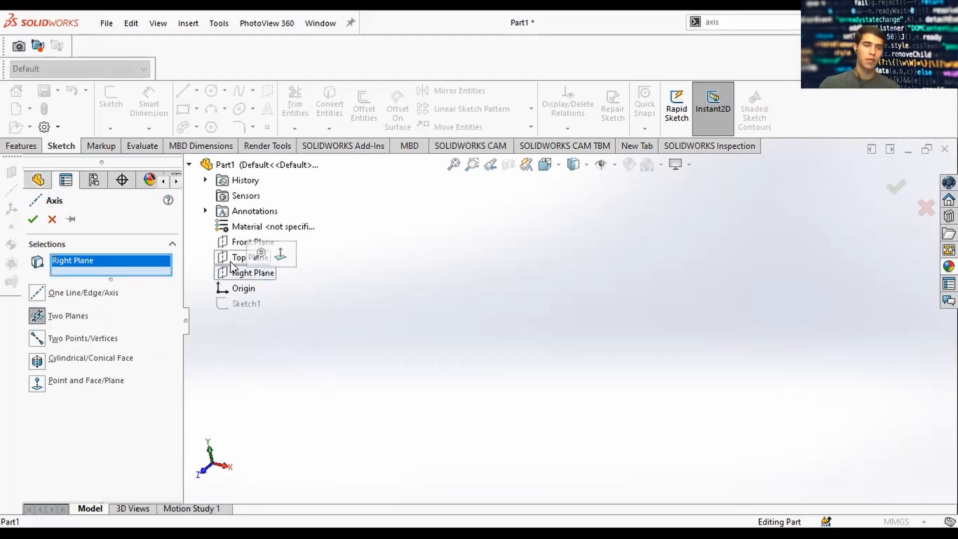
click(244, 257)
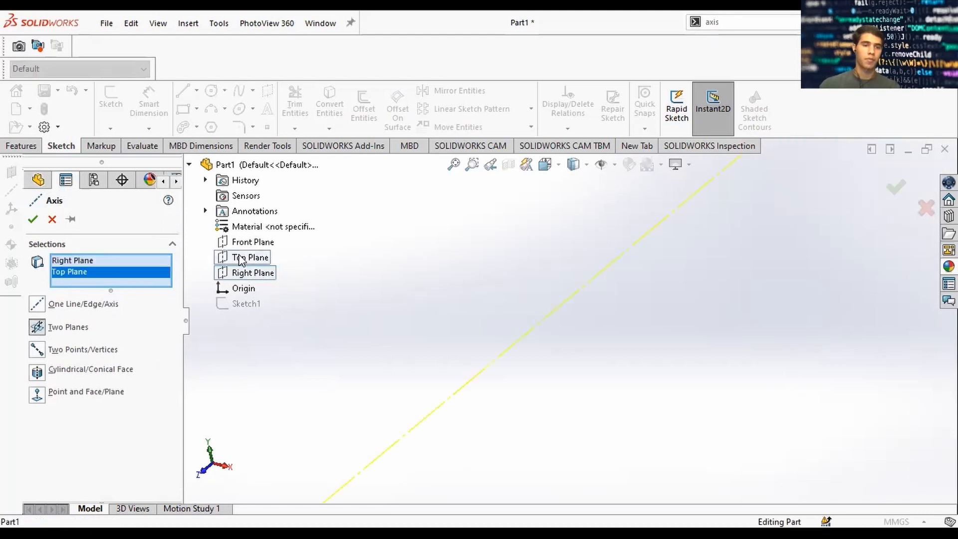
scroll(554, 333, up, 5)
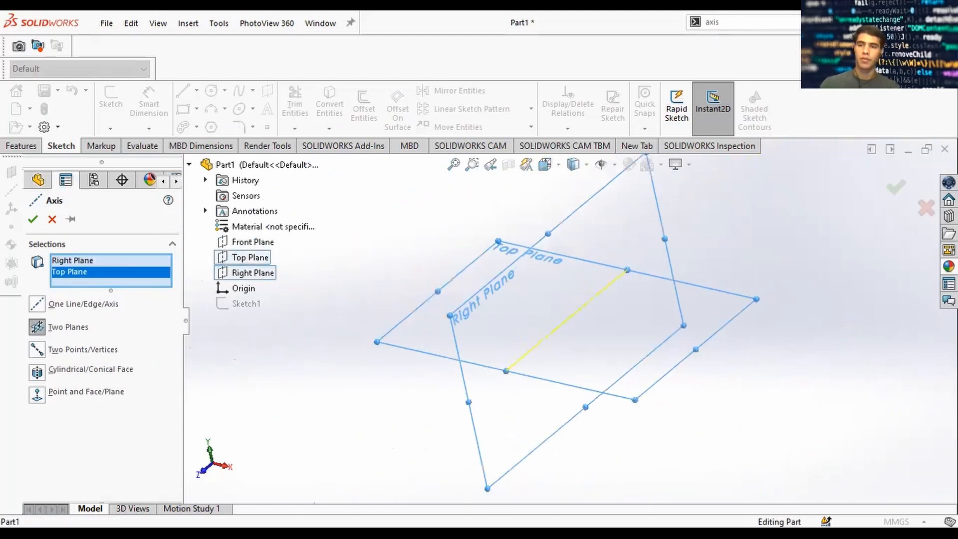
click(898, 191)
- Roll the history forward past Sketch1 to restore the circle sketch after the axis
drag(62, 354, 73, 378)
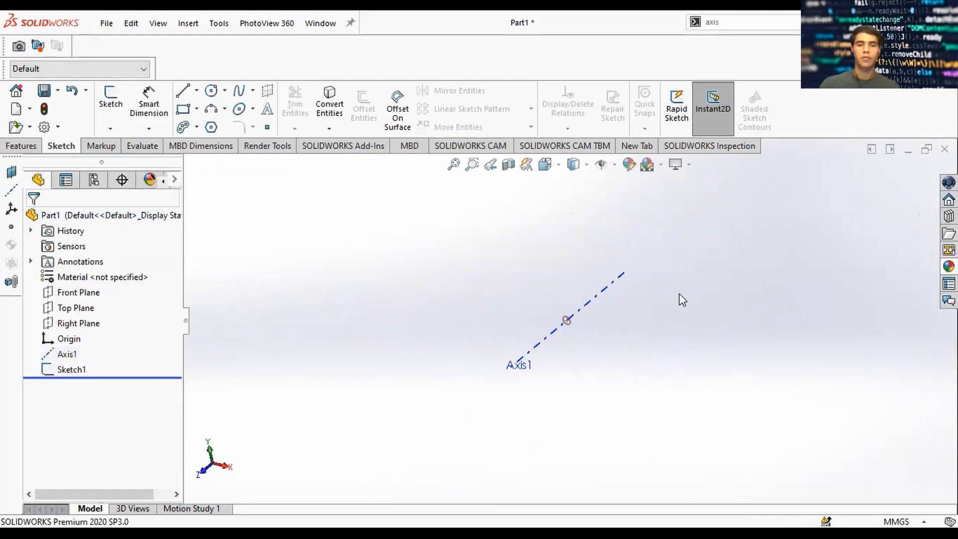
scroll(566, 320, down, 5)
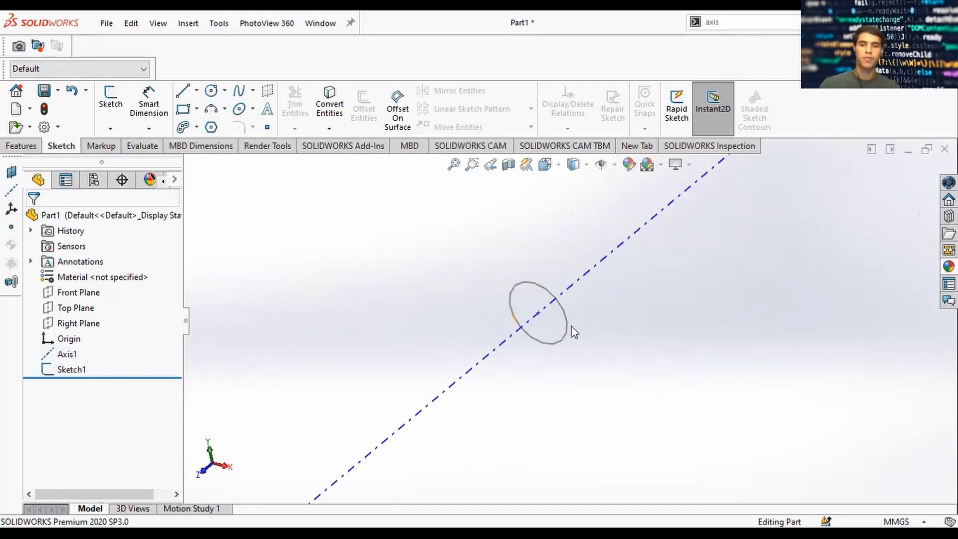
click(589, 275)
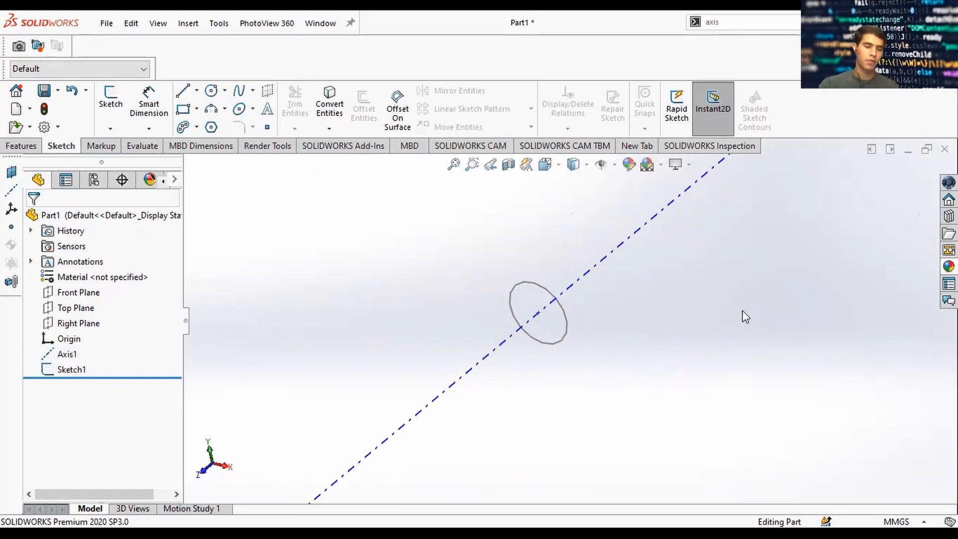
- Create a clockwise Height and Pitch helix from the 5 mm circle, 10 mm high with 5 mm constant pitch and Reverse direction off
text(s)
text(heli)
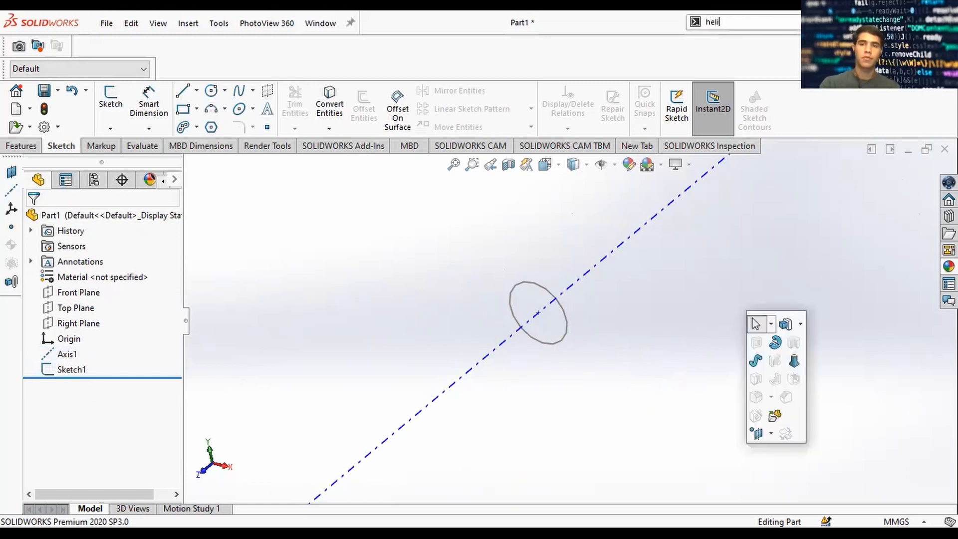
text(x)
key(Return)
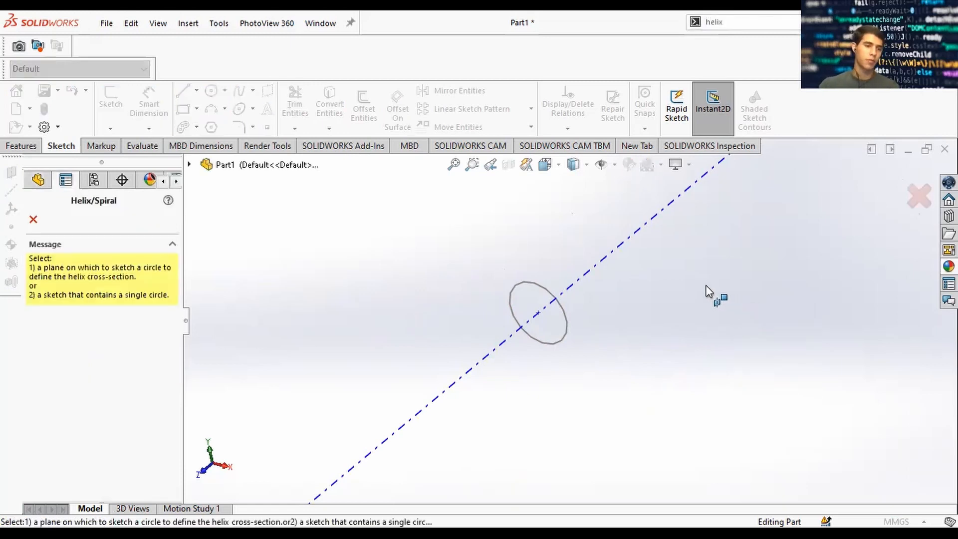
click(564, 321)
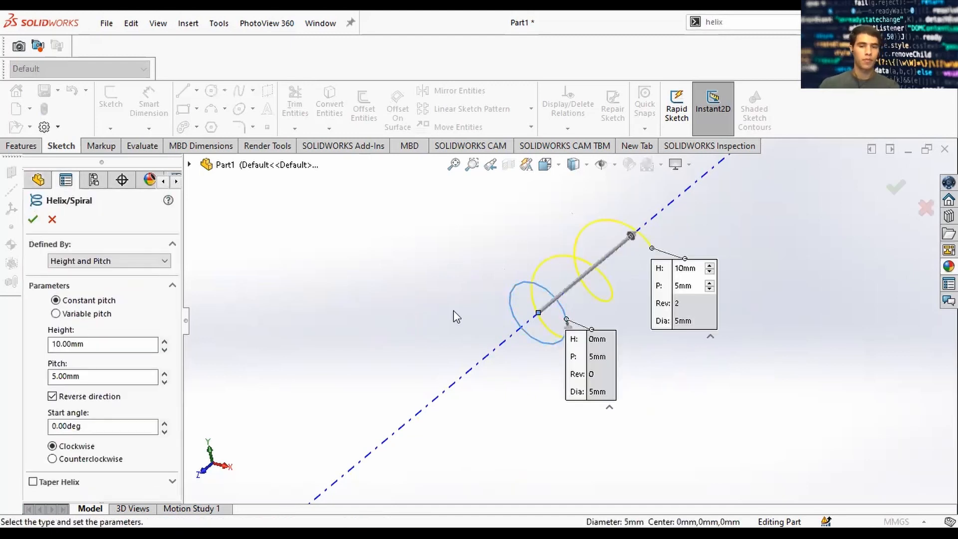
click(88, 264)
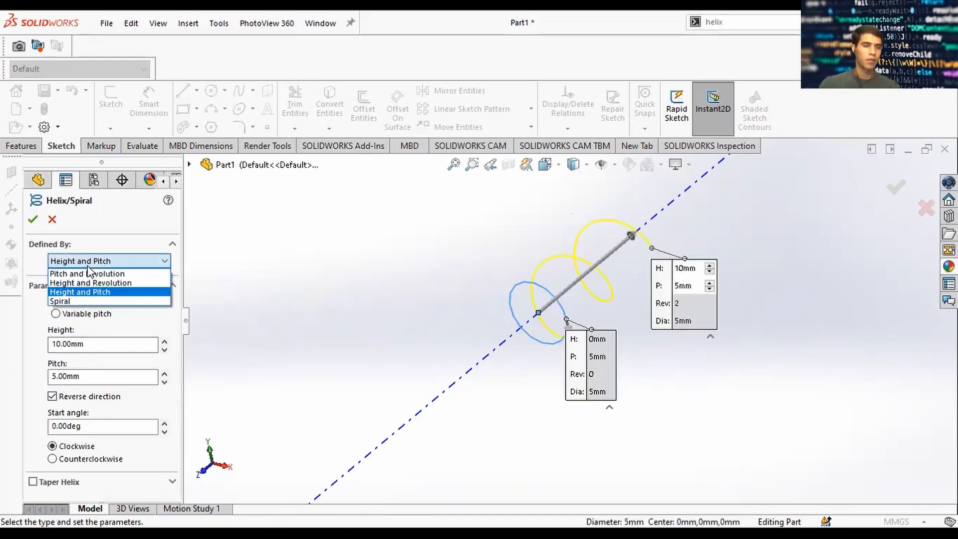
click(88, 266)
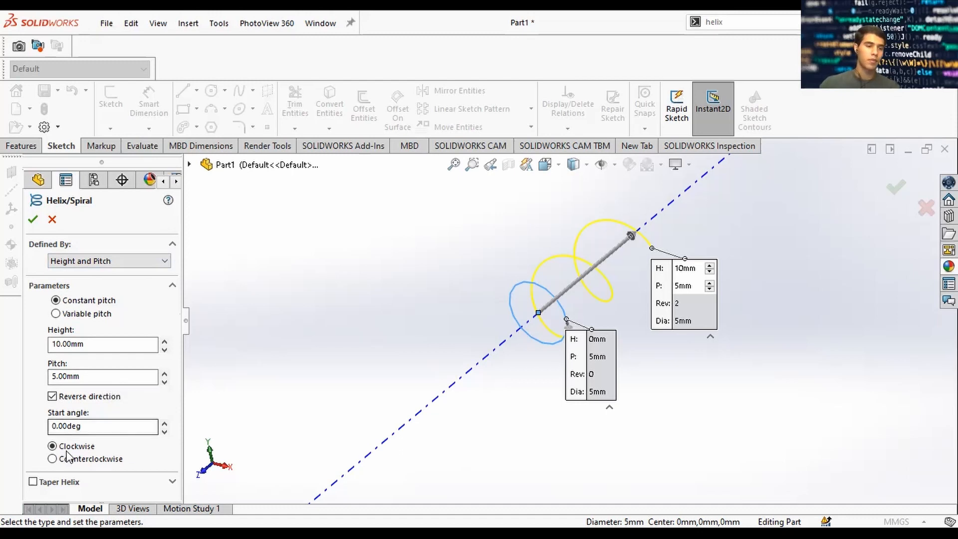
click(52, 397)
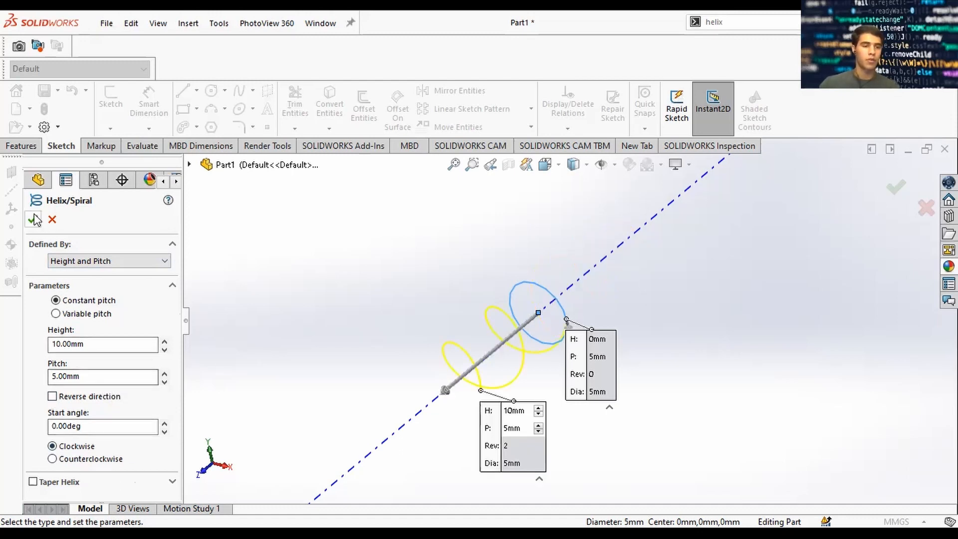
key(Return)
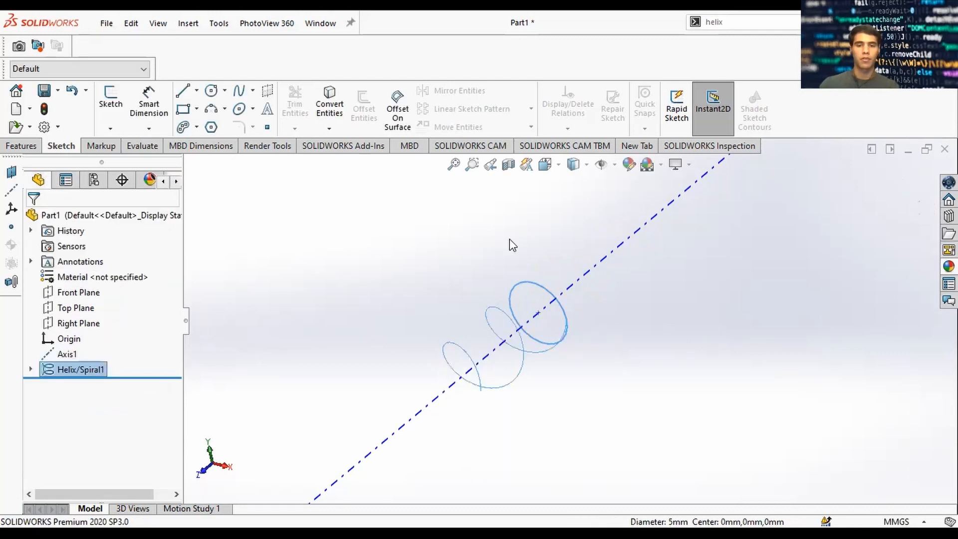
click(605, 355)
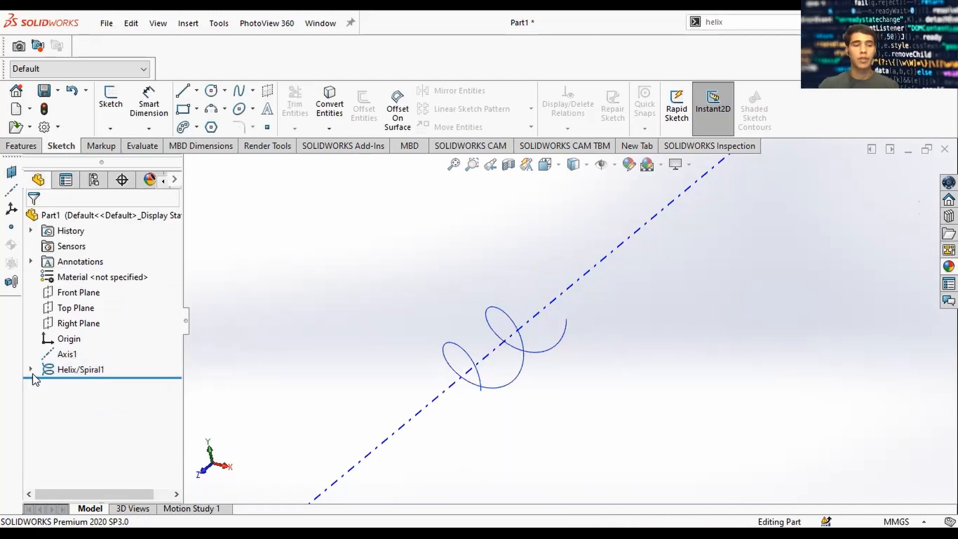
- Expand the helix feature and show its absorbed circle sketch, Sketch1, in the model
click(30, 369)
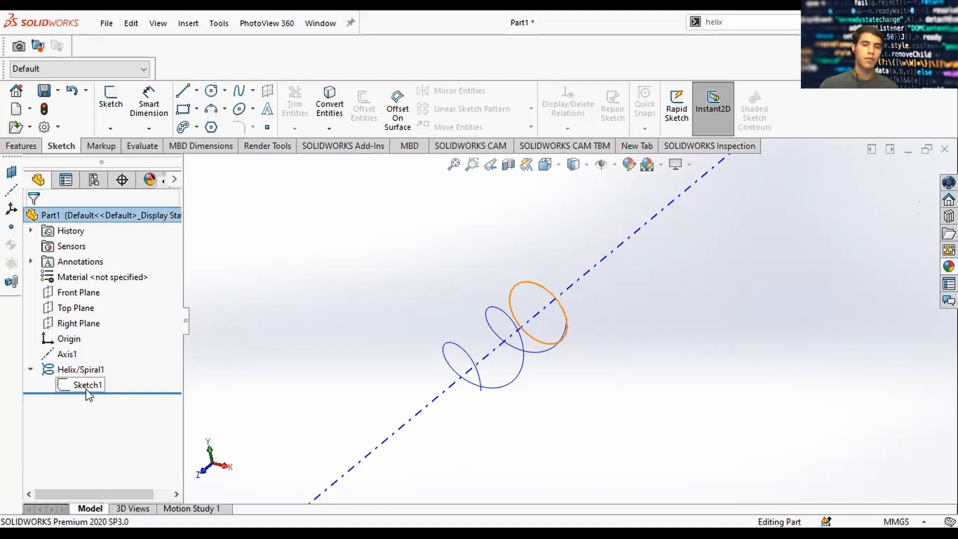
click(86, 388)
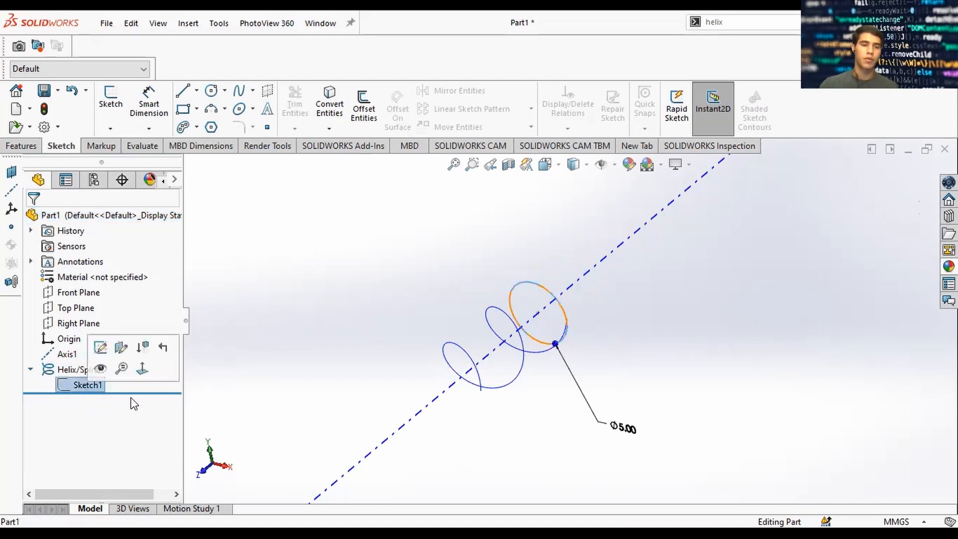
click(65, 387)
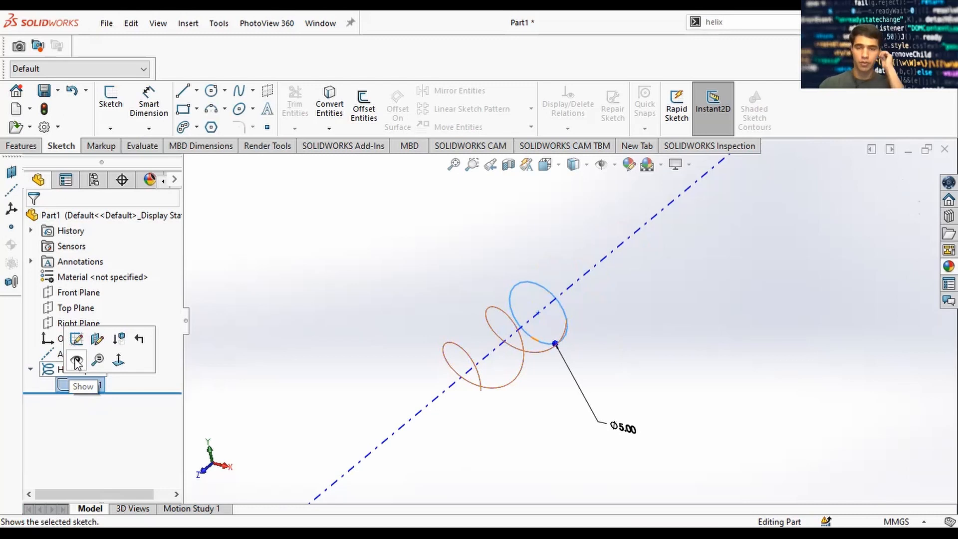
click(625, 304)
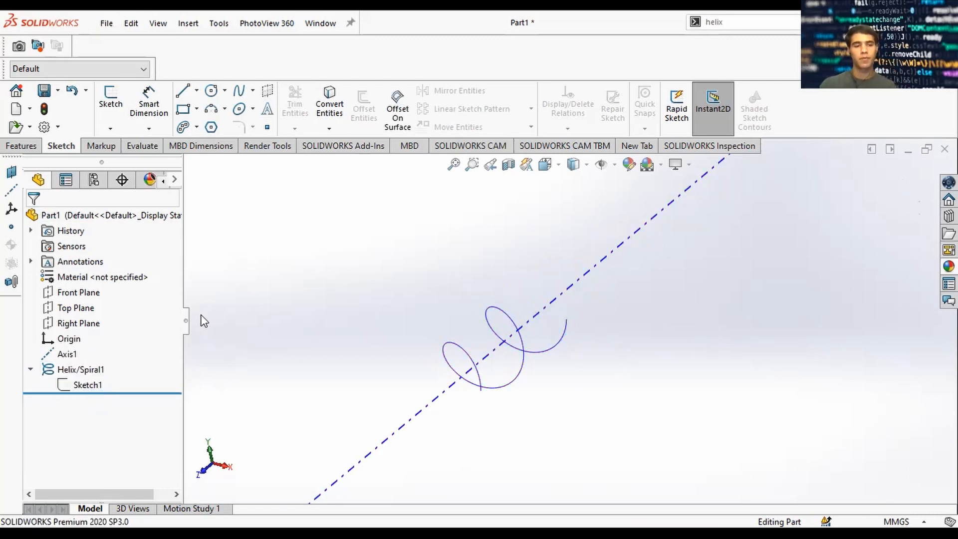
click(97, 386)
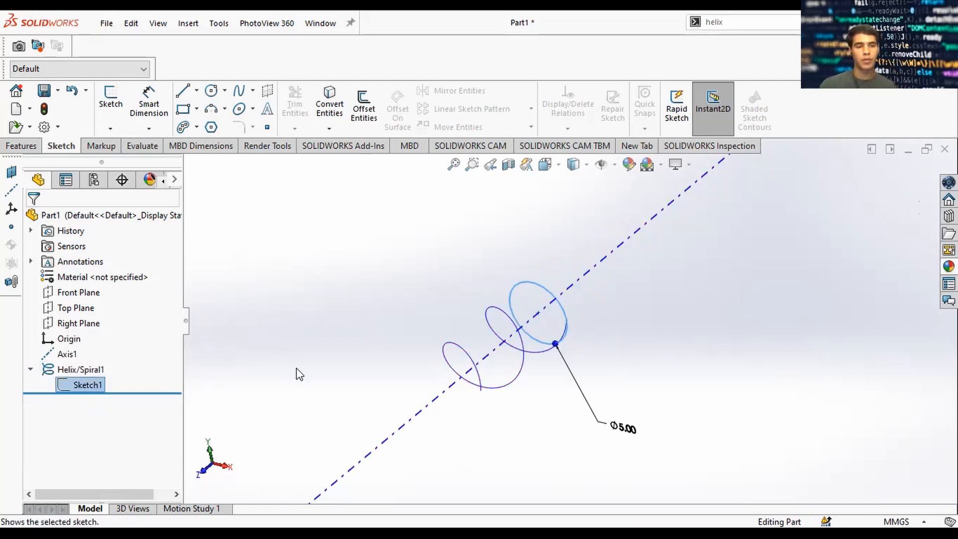
right_click(72, 385)
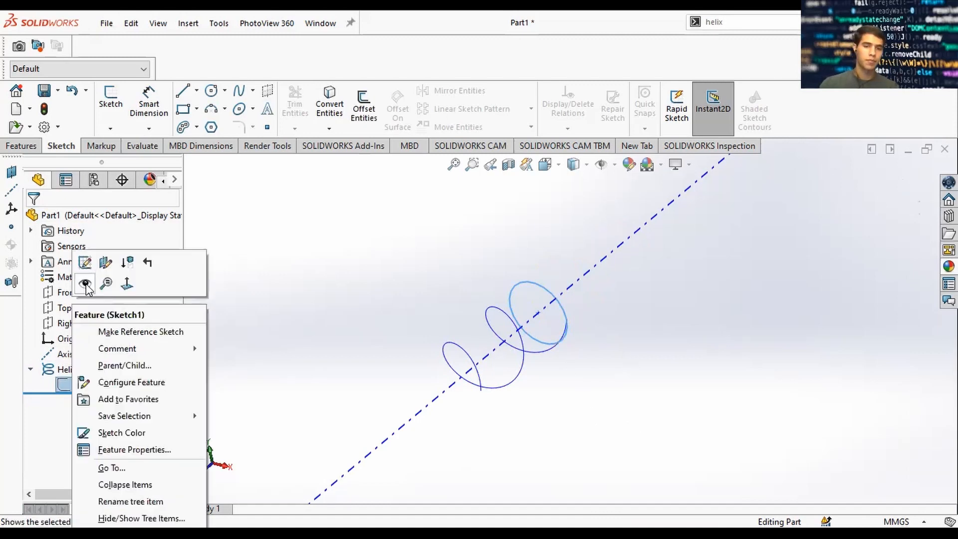
click(87, 284)
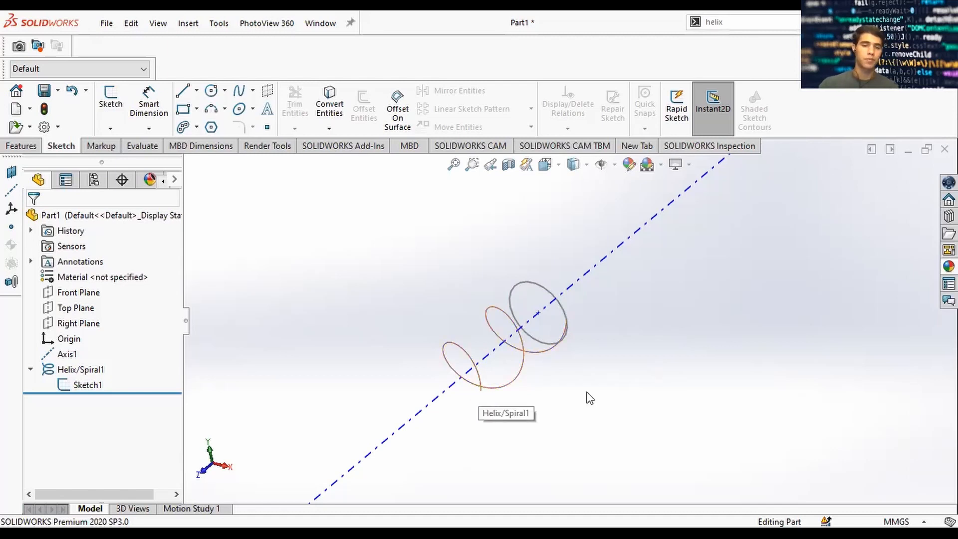
- Sweep a circular profile of 0.01 mm diameter along the helix to form the wire
text(s)
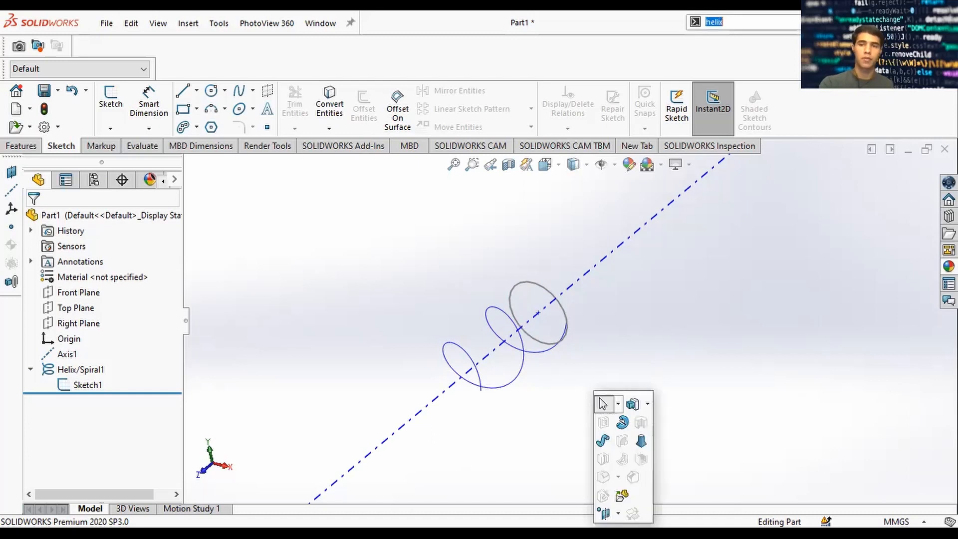
text(sweep)
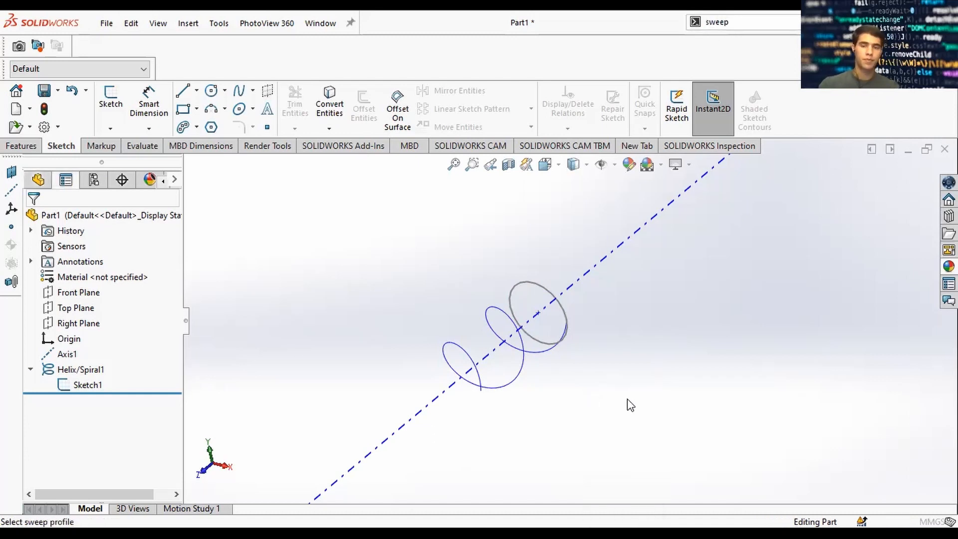
click(54, 272)
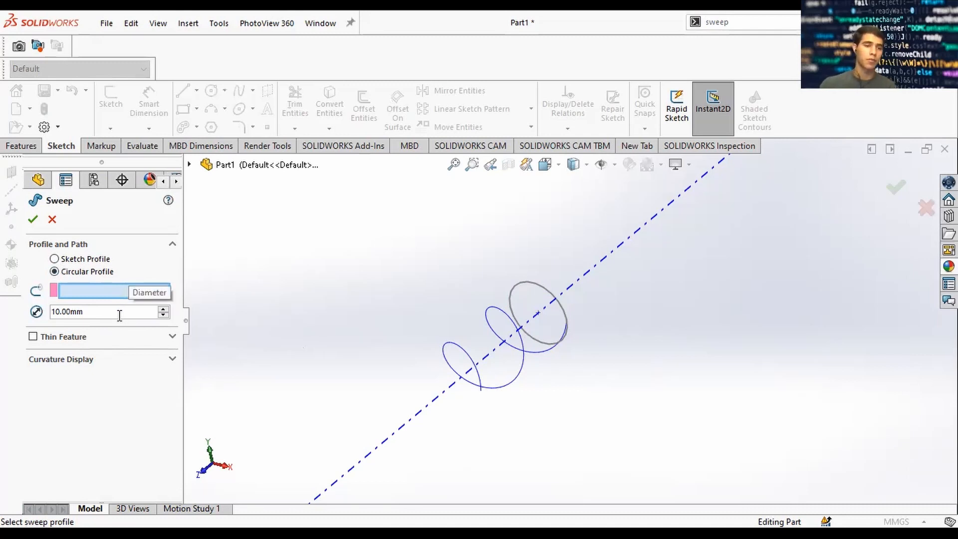
double_click(83, 312)
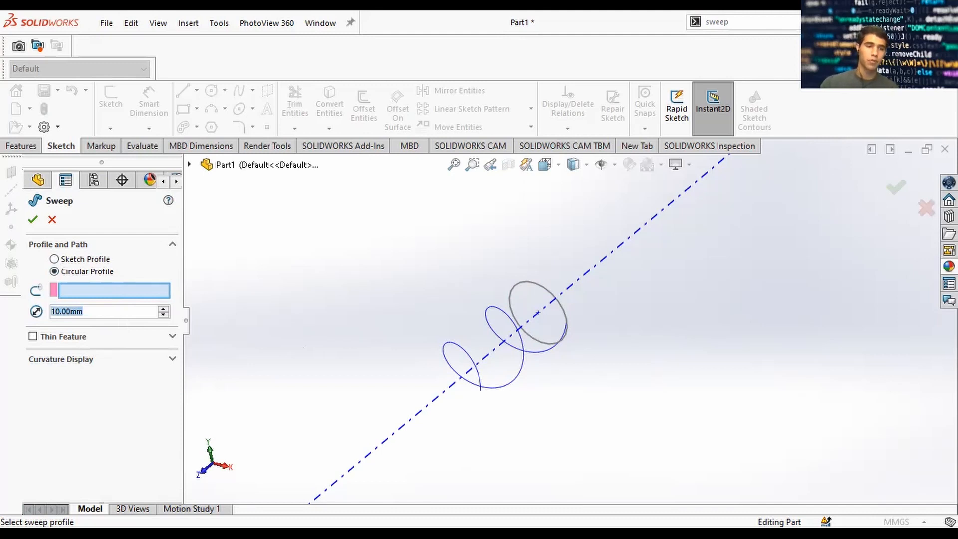
text(0.01)
key(Return)
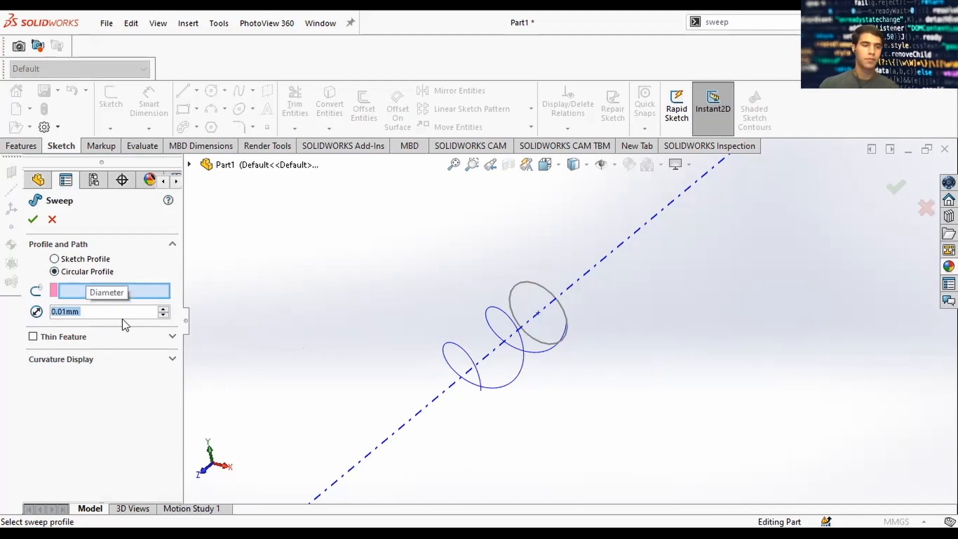
right_click(89, 319)
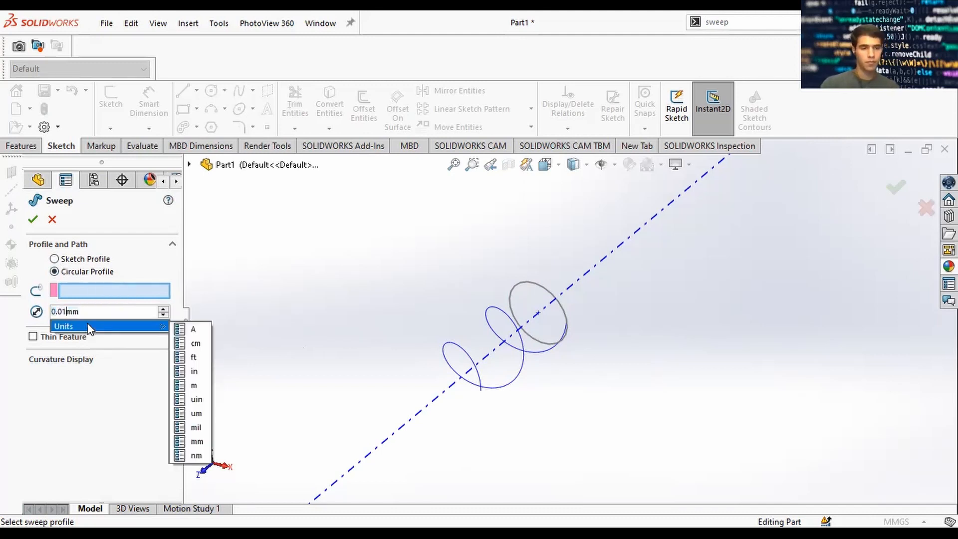
click(181, 273)
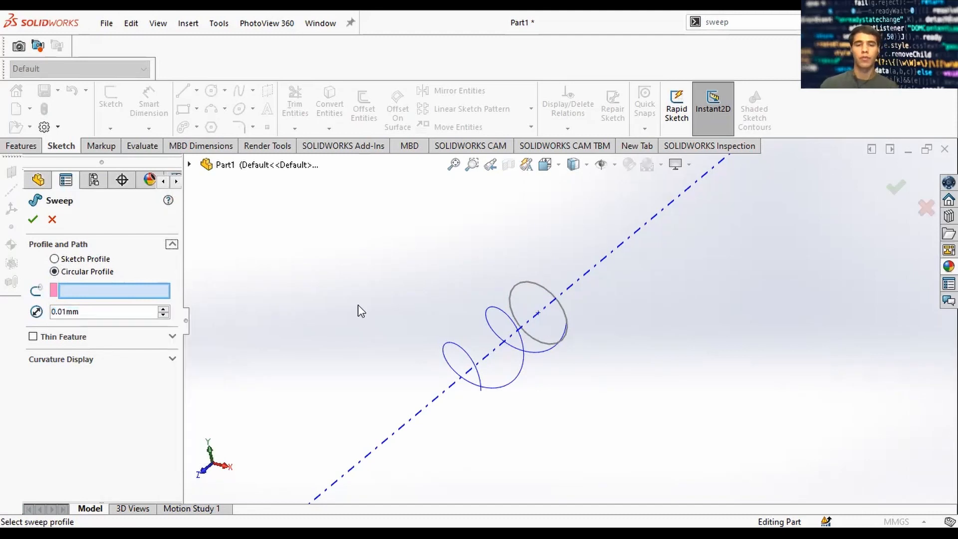
click(530, 379)
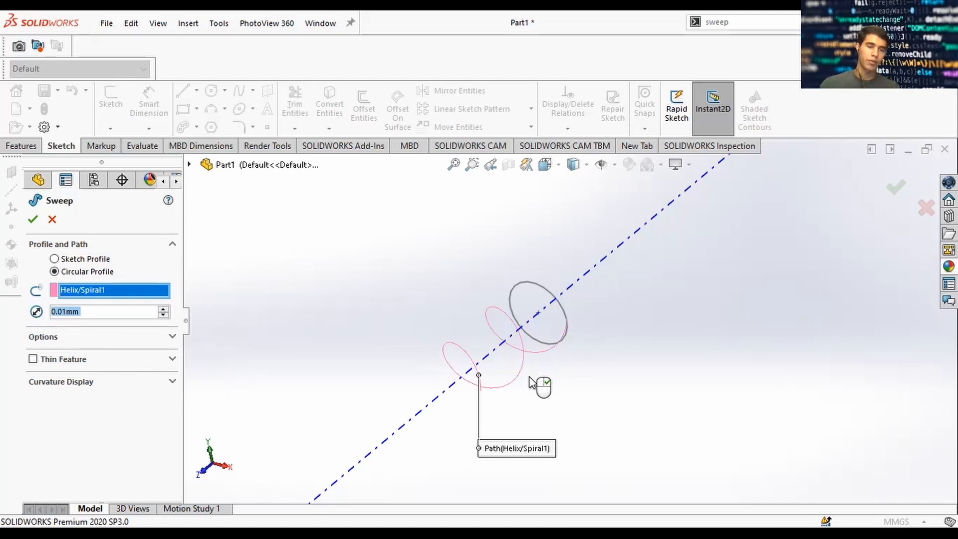
click(33, 220)
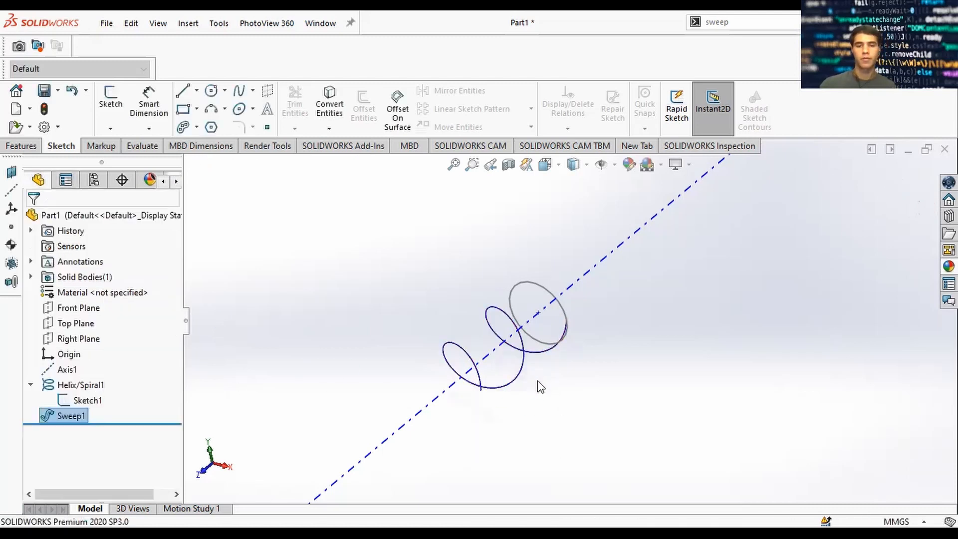
- Examine the swept wire up close and expand the list of the part's solid bodies
scroll(537, 387, down, 5)
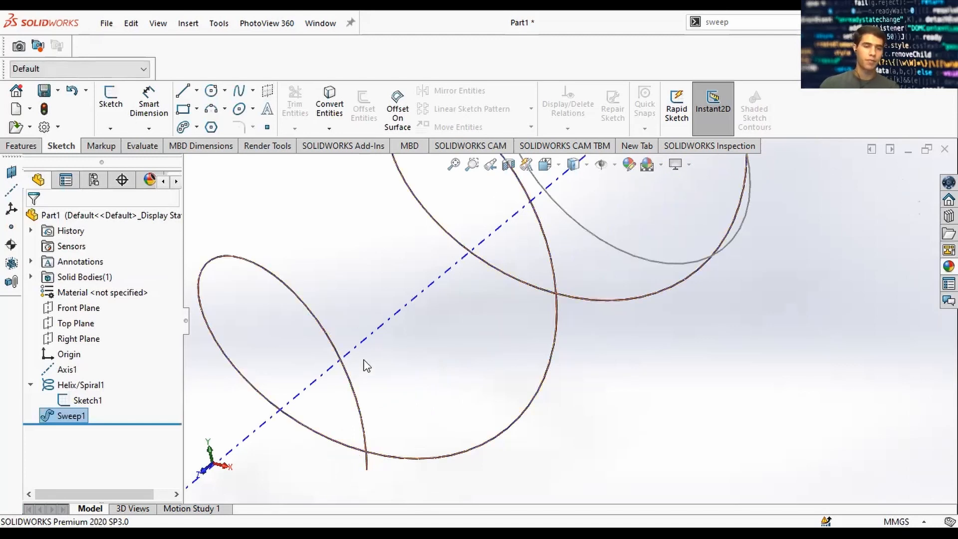
double_click(44, 278)
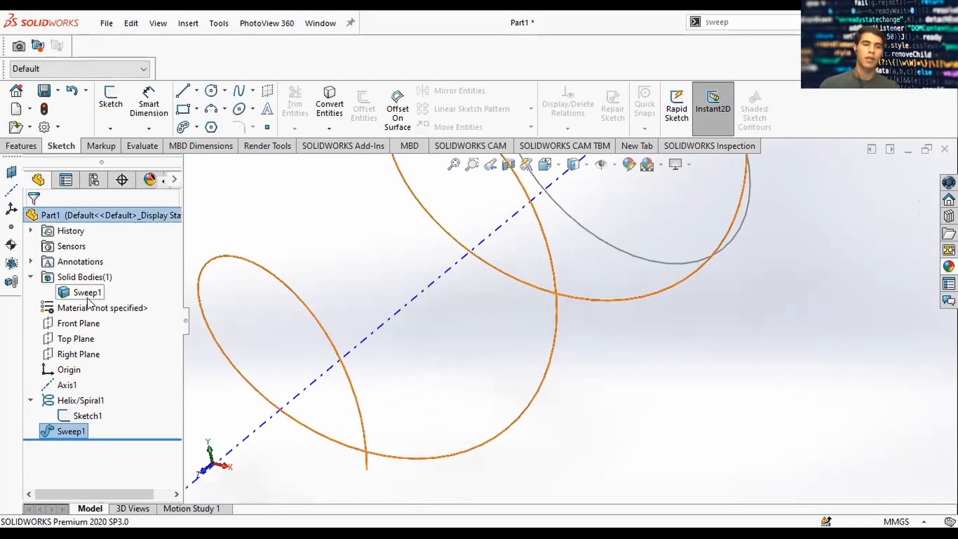
click(449, 353)
scroll(633, 231, up, 4)
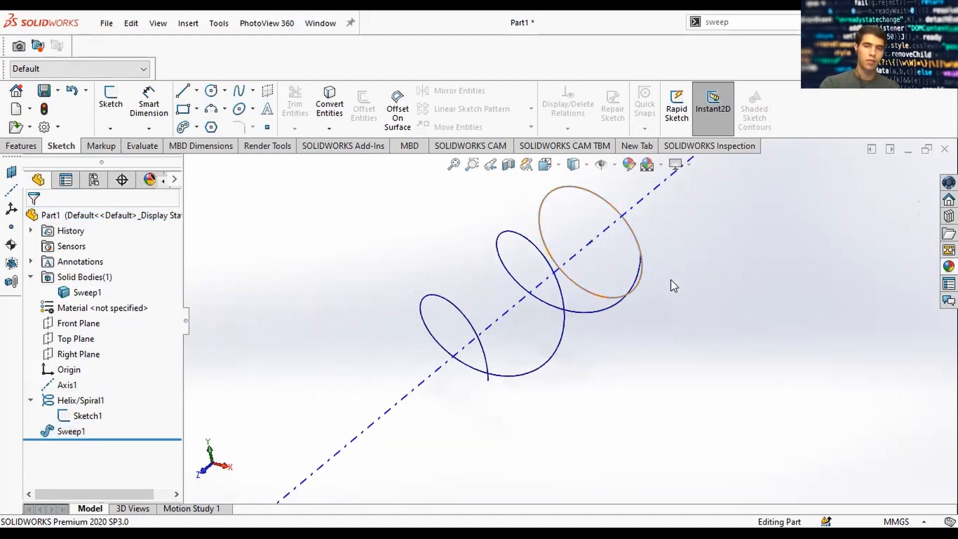
key(s)
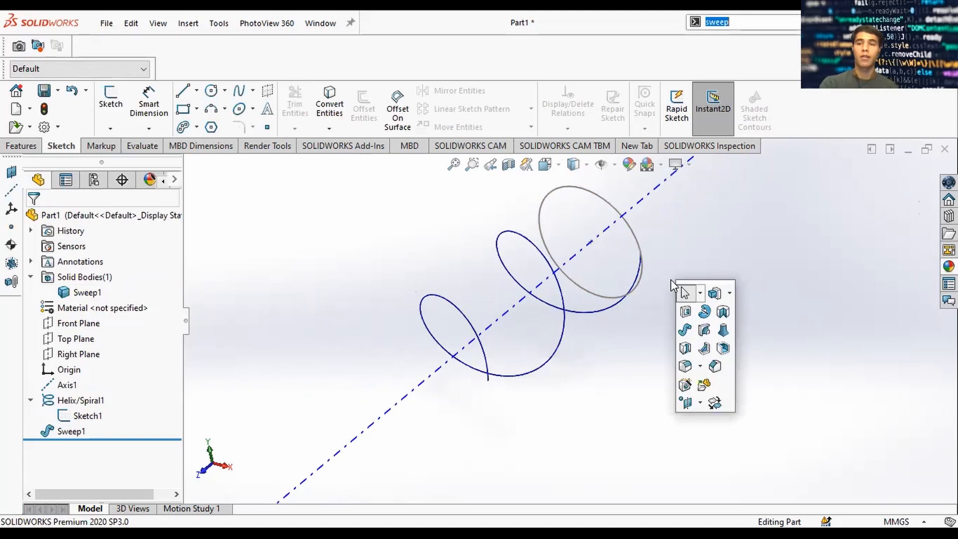
click(672, 267)
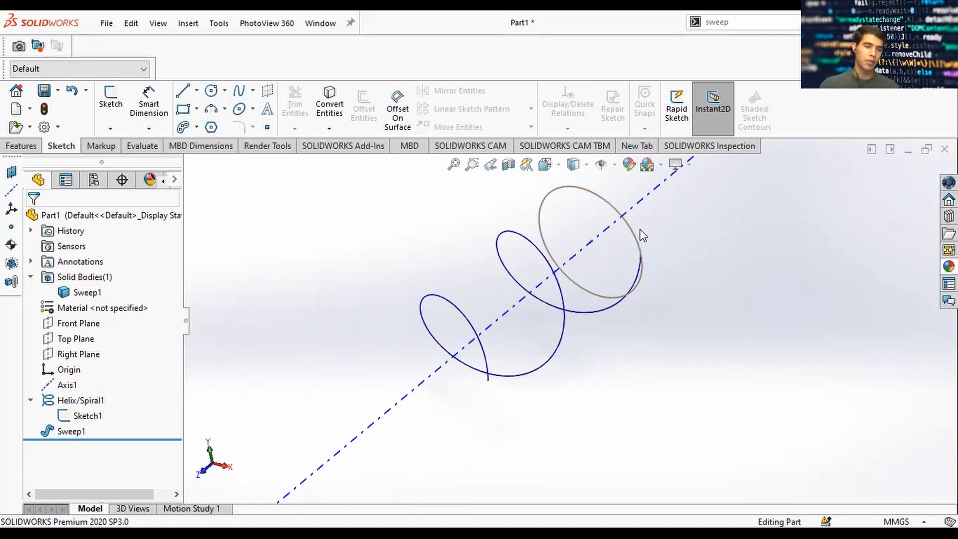
click(86, 419)
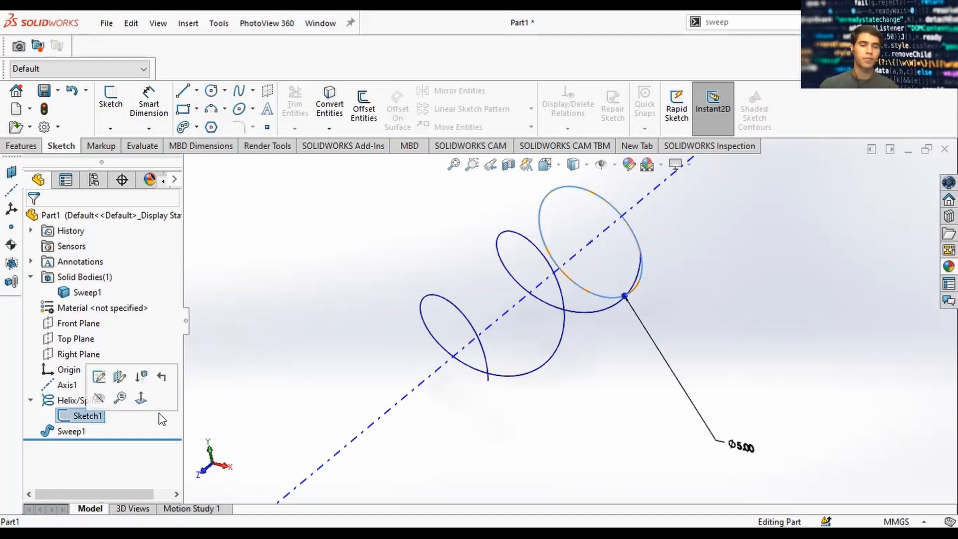
click(753, 343)
- Start a new reference plane
double_click(723, 21)
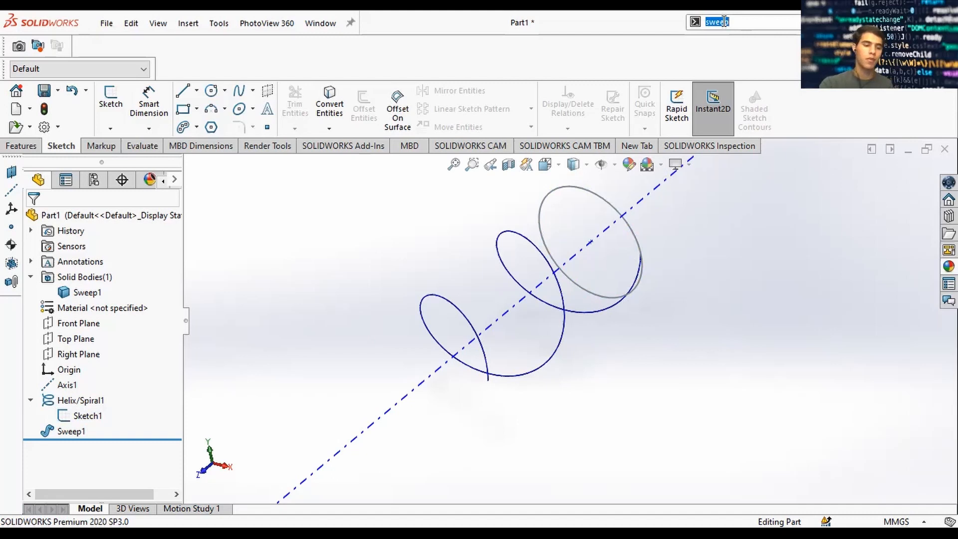
text(plane)
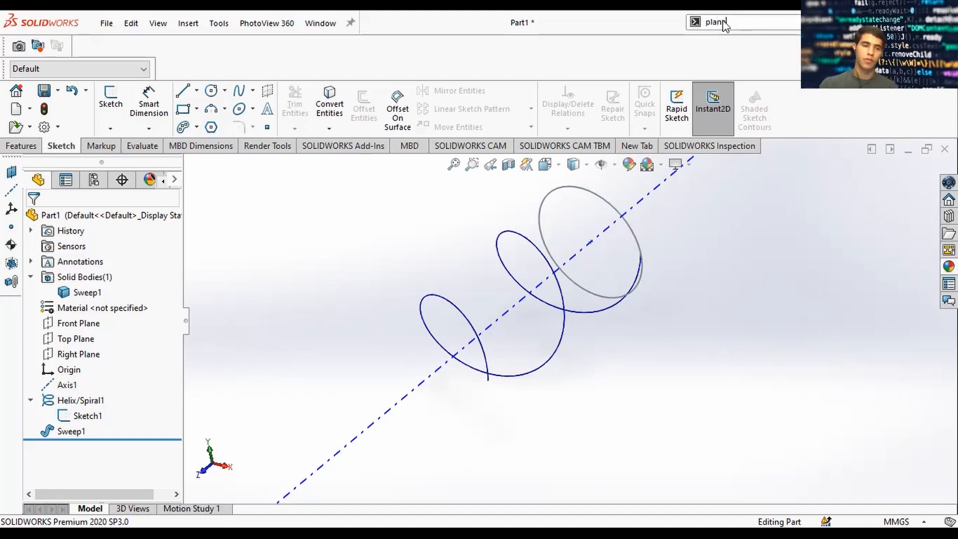
key(Return)
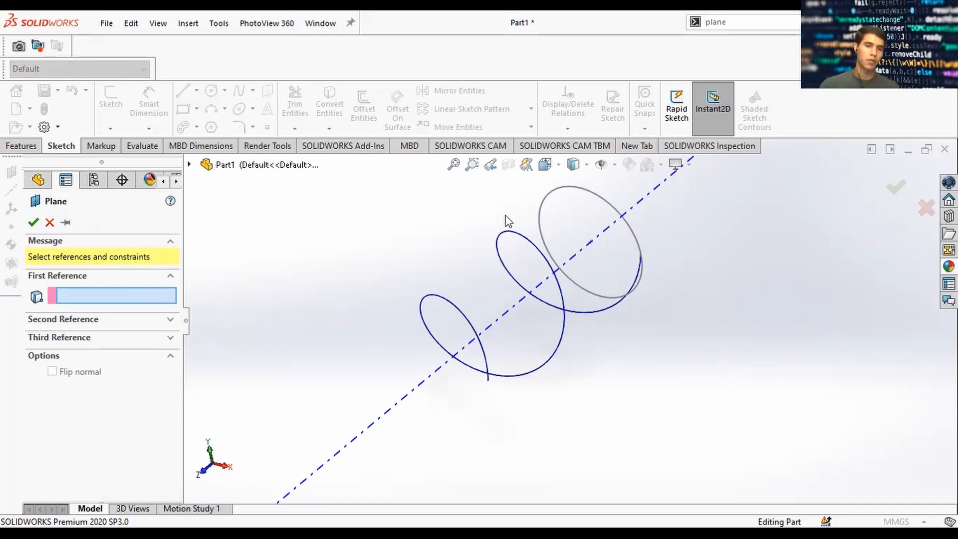
click(642, 248)
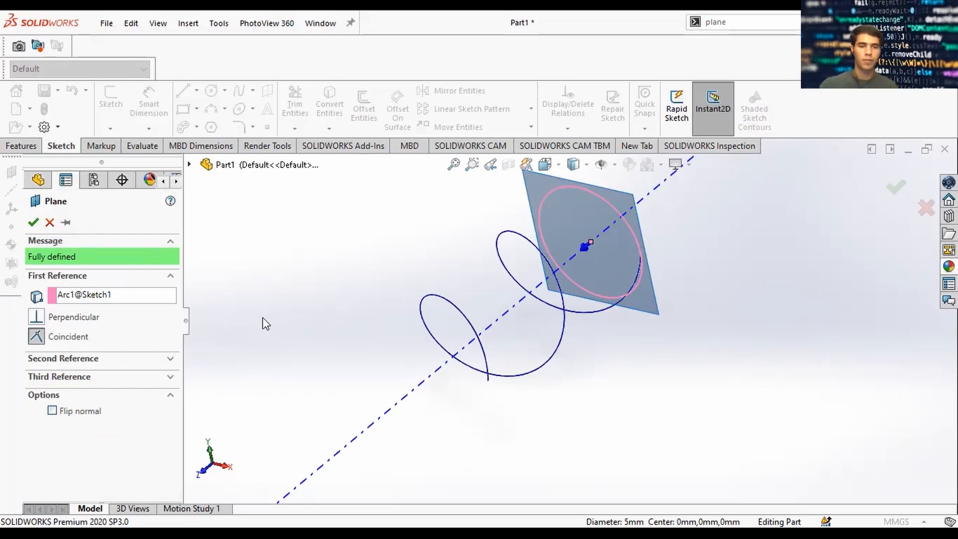
click(120, 299)
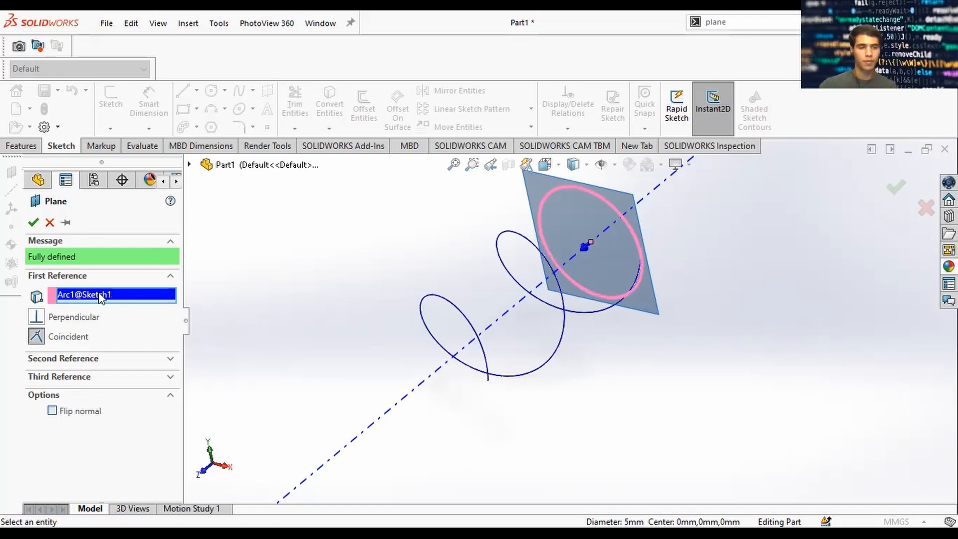
right_click(102, 297)
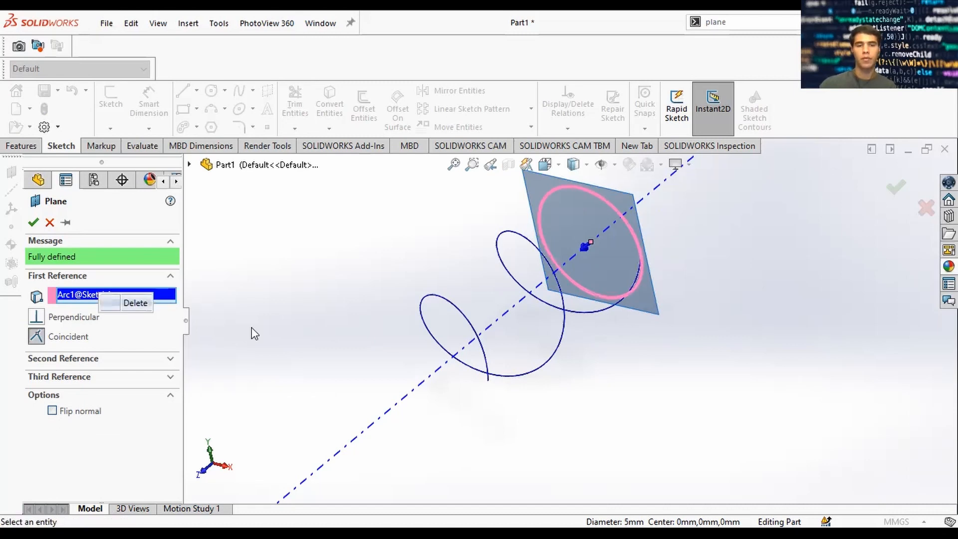
click(134, 303)
- Create the reference plane at a 10 mm offset from the Front Plane, at the far end of the helix
click(35, 185)
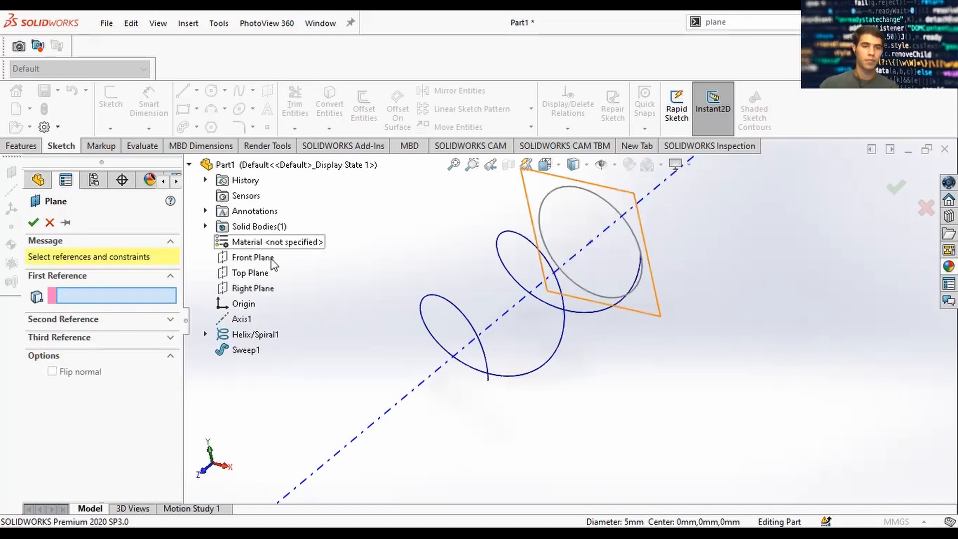
click(255, 257)
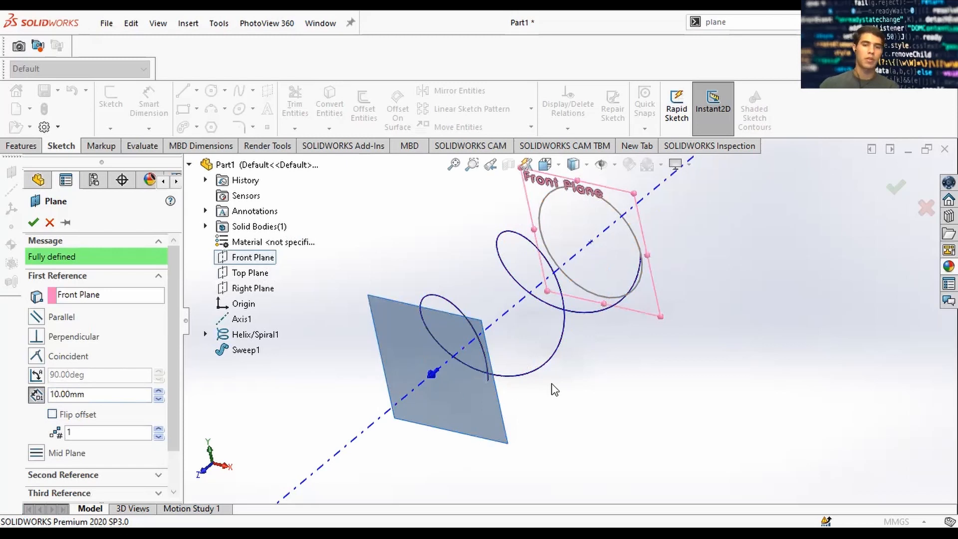
middle_drag(554, 390, 489, 364)
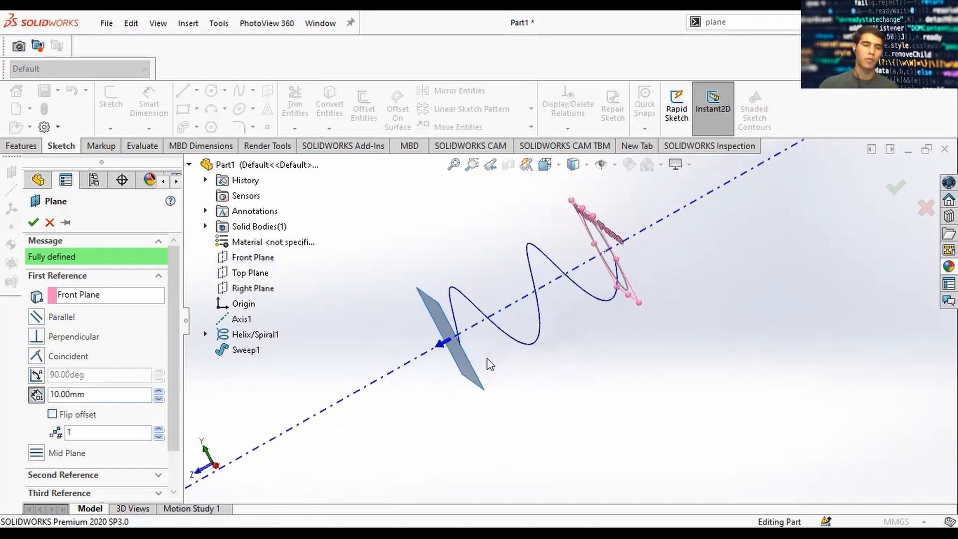
click(33, 223)
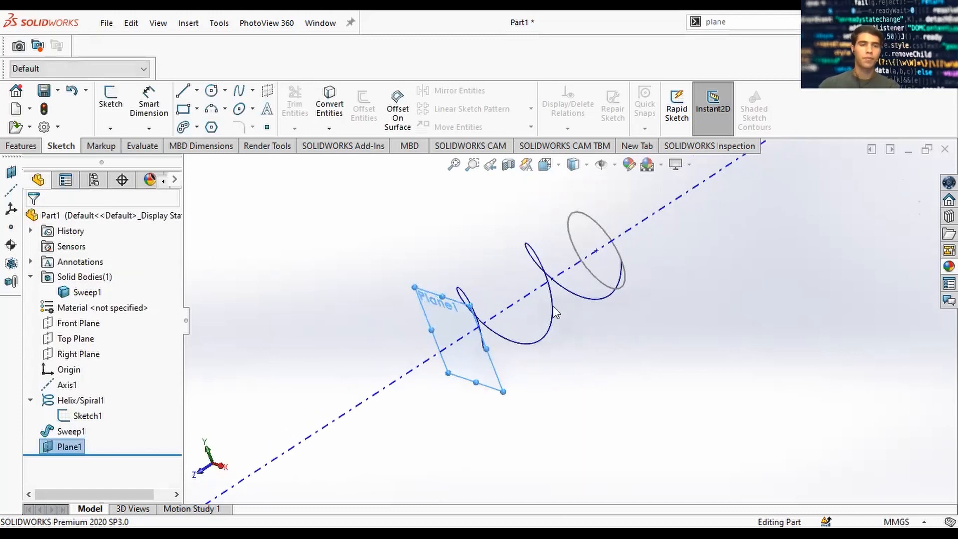
click(680, 249)
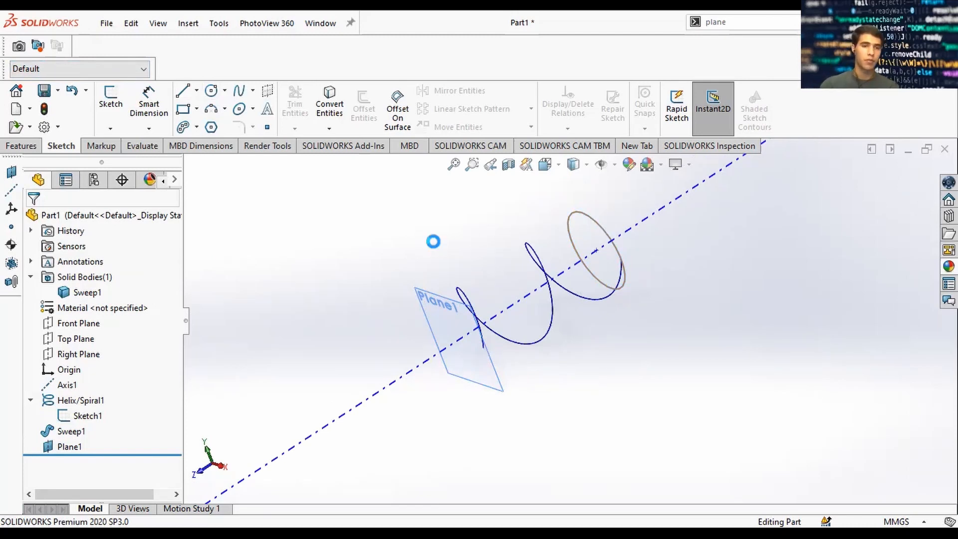
- Sketch on the new offset plane by converting the 5 mm base circle onto it, and exit the sketch
click(445, 301)
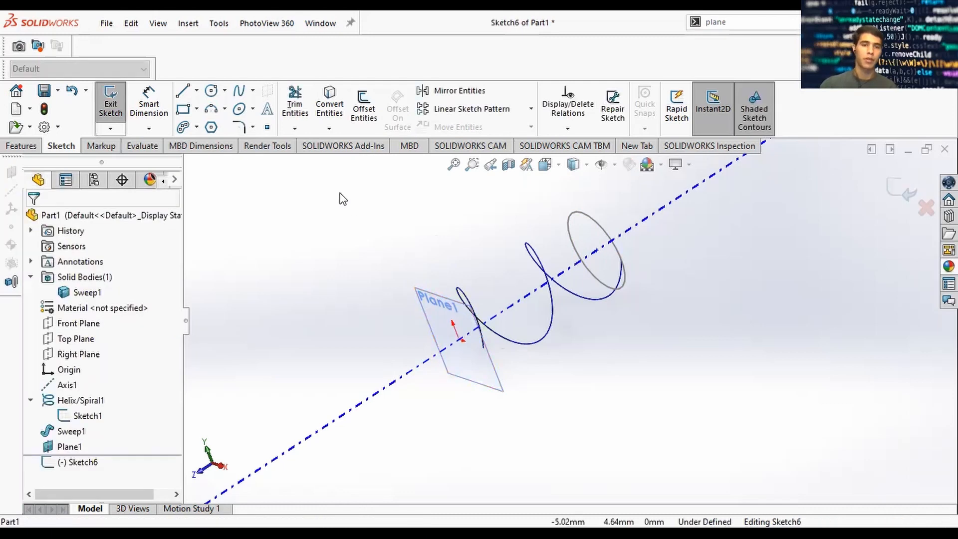
click(340, 111)
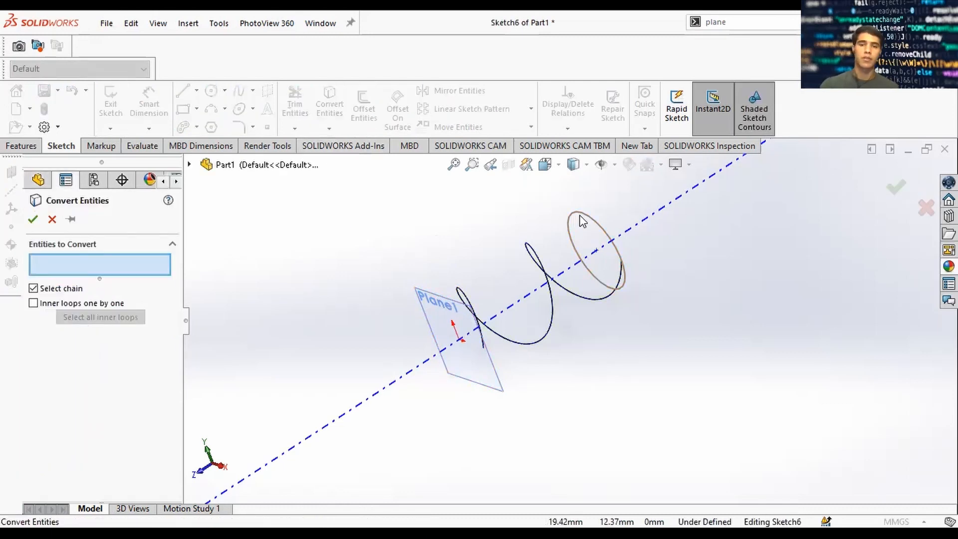
click(592, 224)
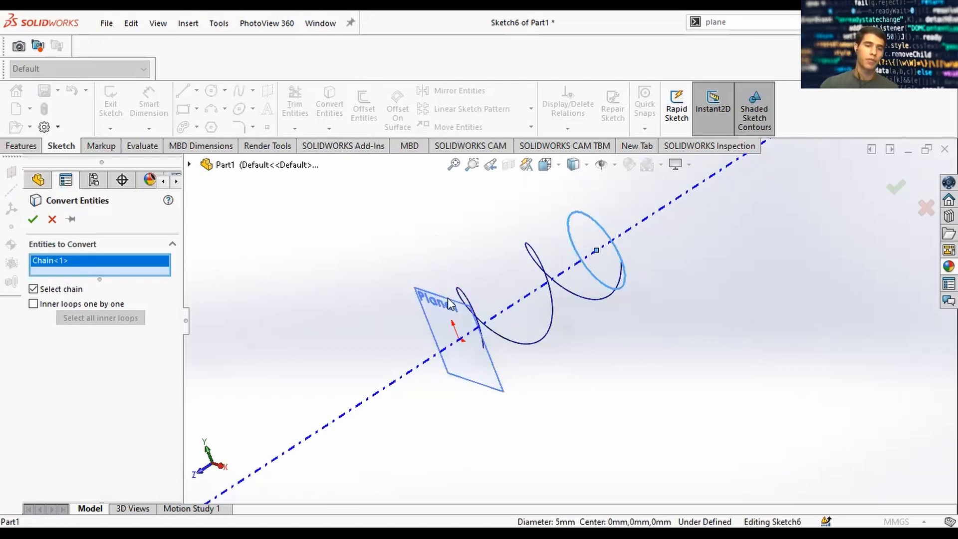
click(33, 219)
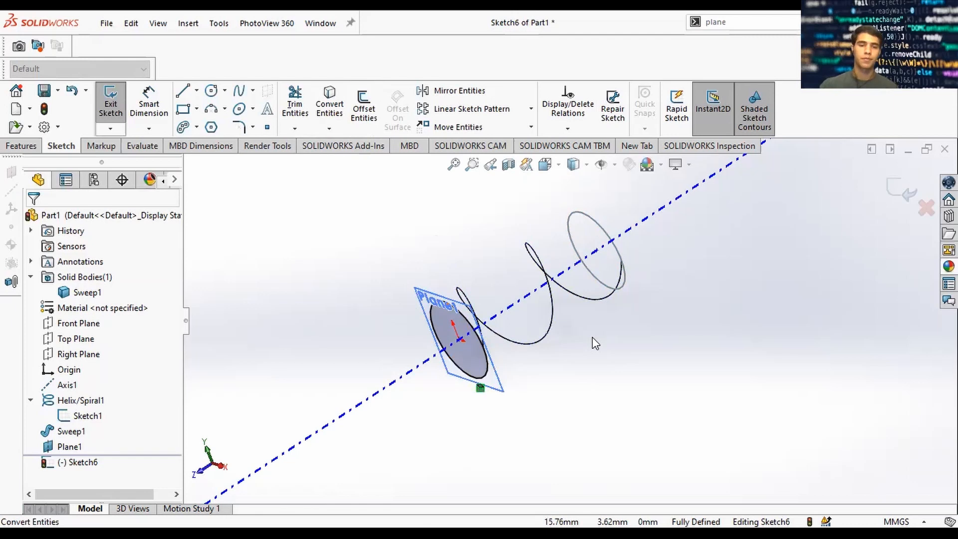
right_click(465, 301)
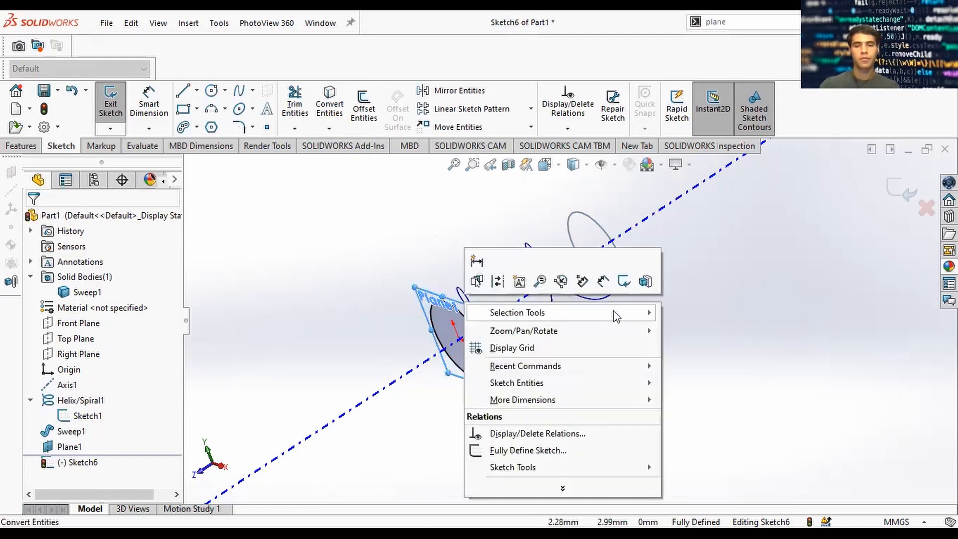
click(900, 206)
click(912, 219)
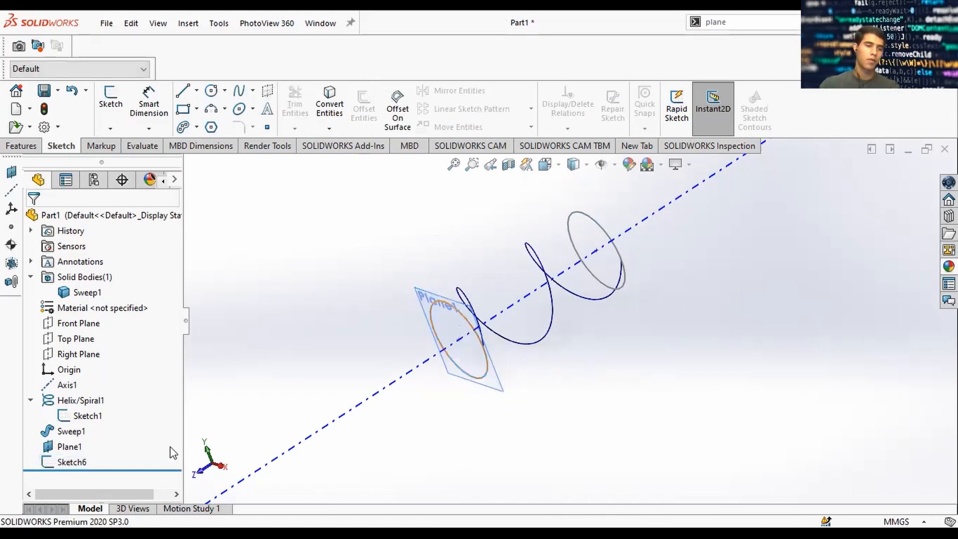
- Hide the offset plane and the first helix's circle sketch, Sketch1
right_click(68, 447)
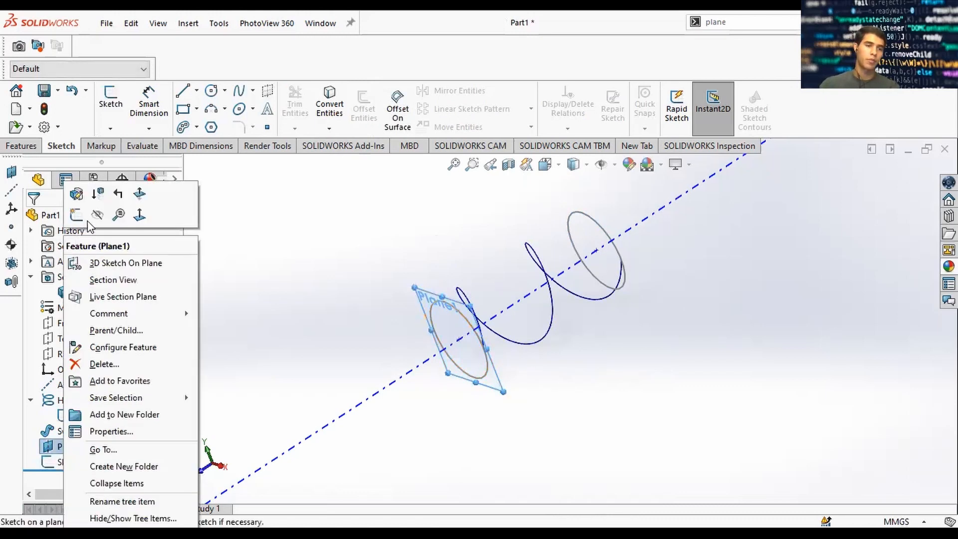
click(98, 214)
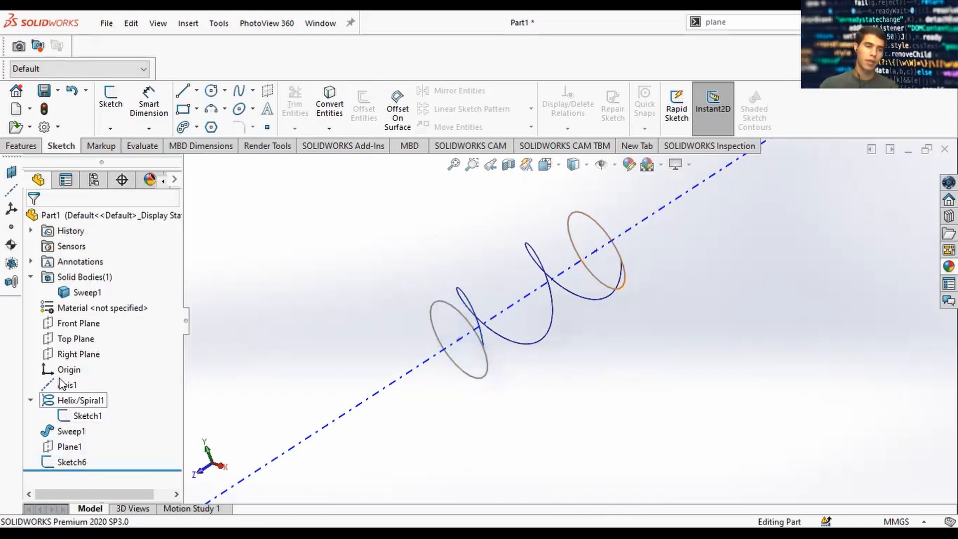
right_click(77, 415)
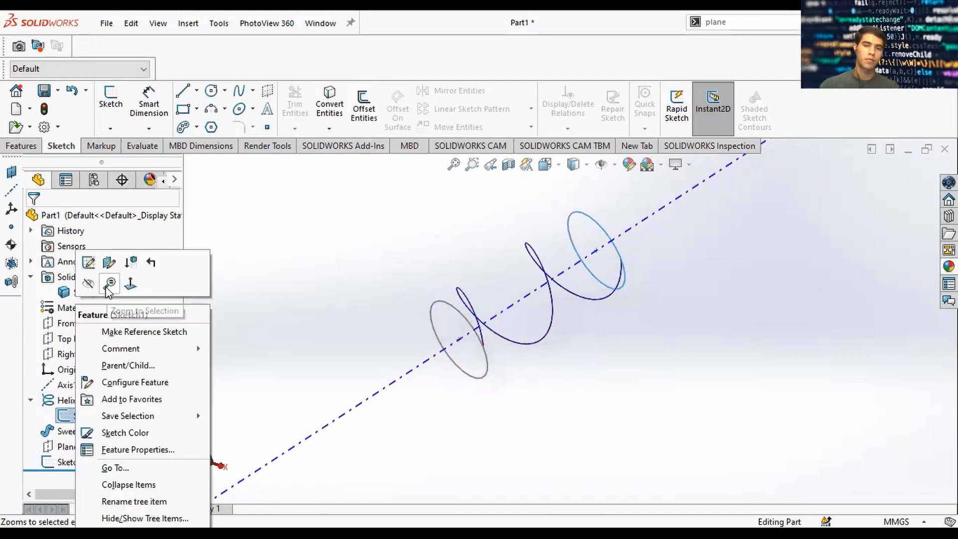
click(278, 345)
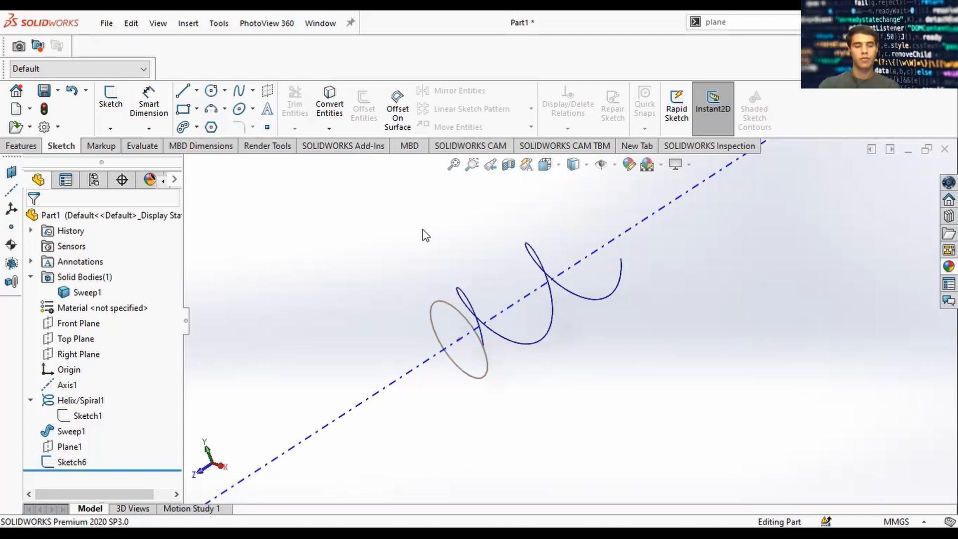
- Create a clockwise Height and Pitch helix from the converted circle, 10 mm high with 5 mm constant pitch and Reverse direction on
text(she)
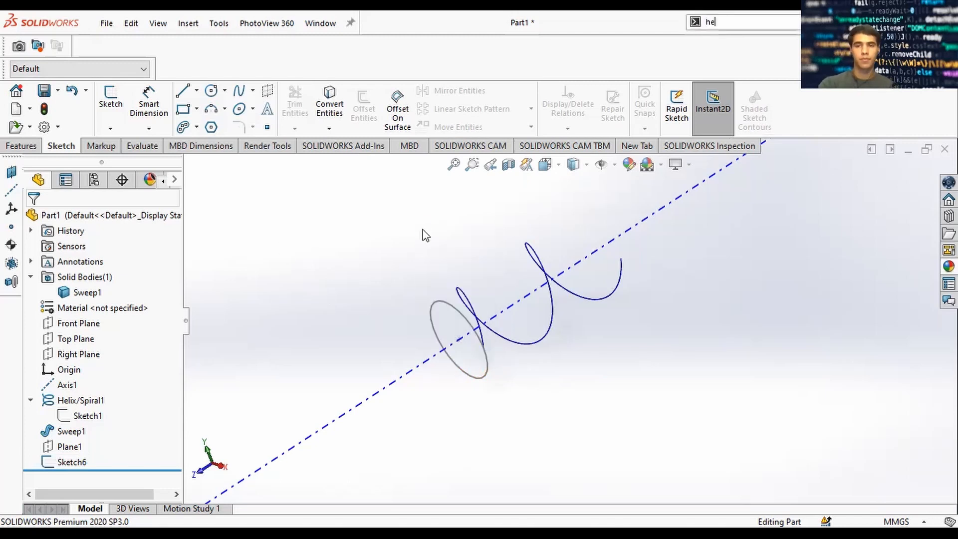
text(li)
key(Return)
click(441, 303)
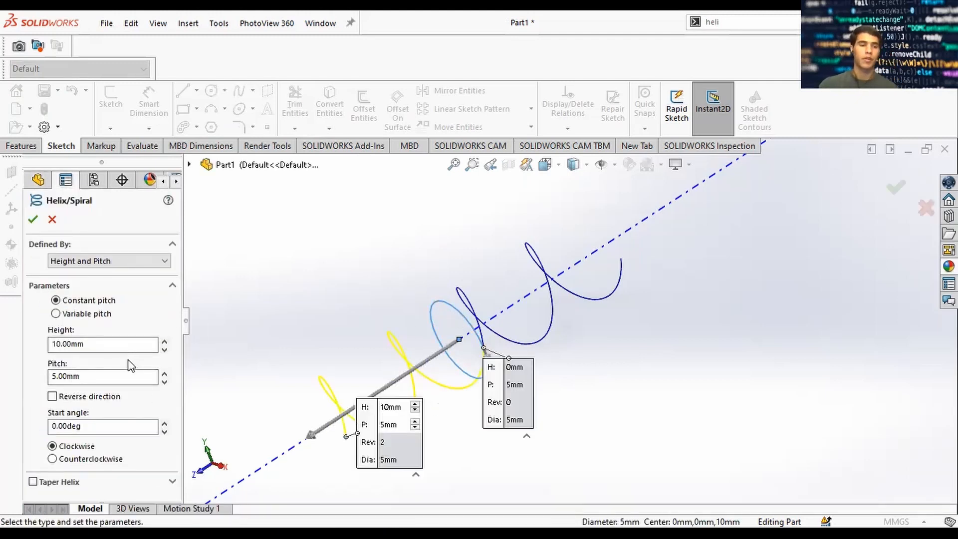
click(70, 397)
middle_drag(567, 326, 685, 253)
click(892, 192)
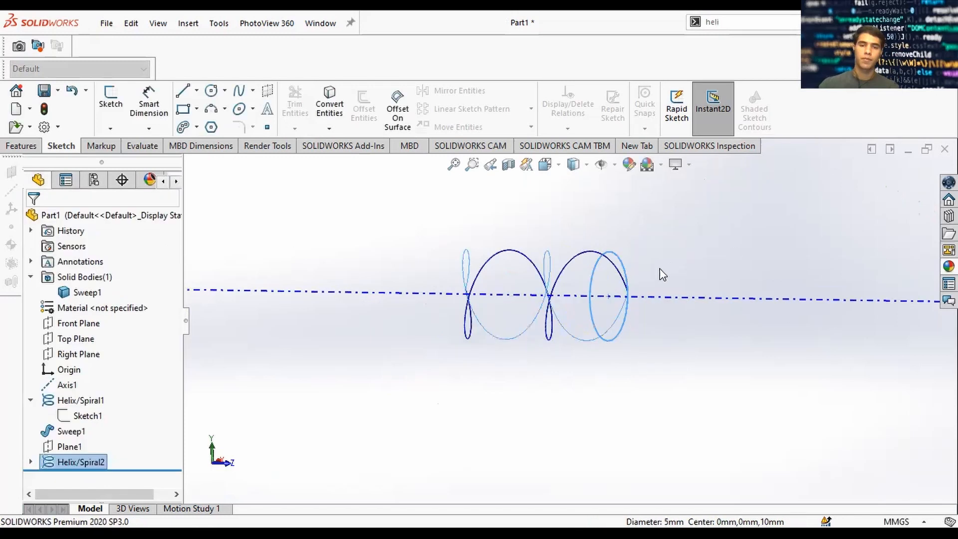
- Hide the Sweep1 solid body and the first helix, and collapse their entries in the feature tree
middle_drag(550, 321, 544, 329)
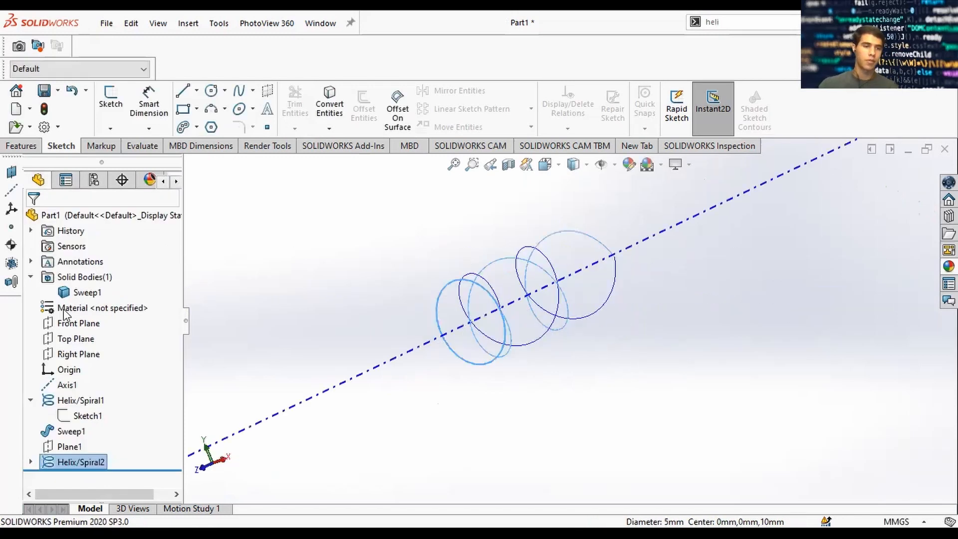
click(30, 277)
double_click(79, 277)
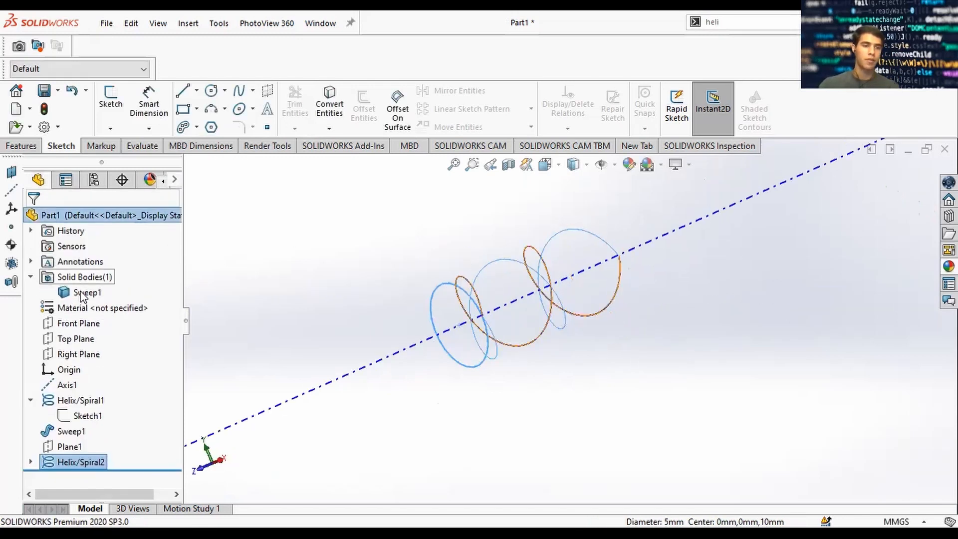
click(85, 292)
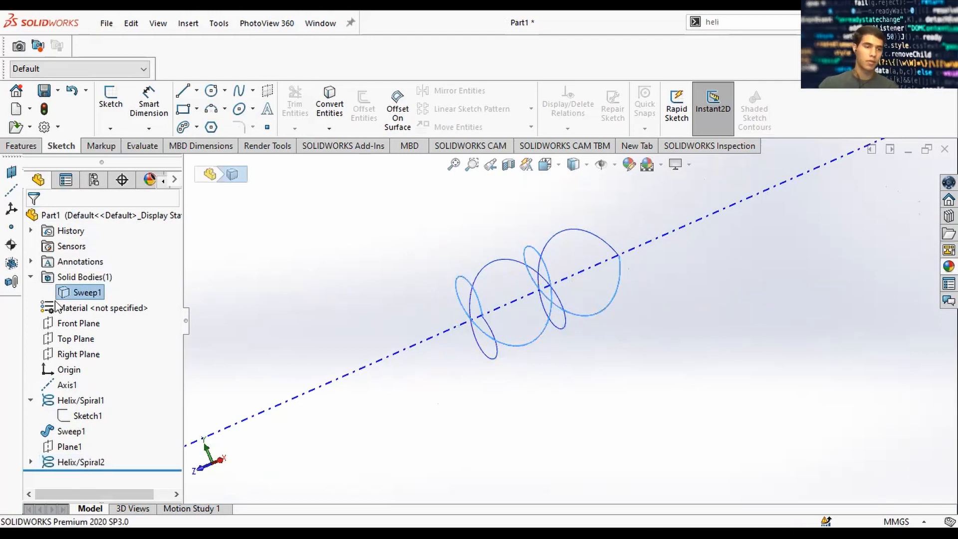
click(30, 276)
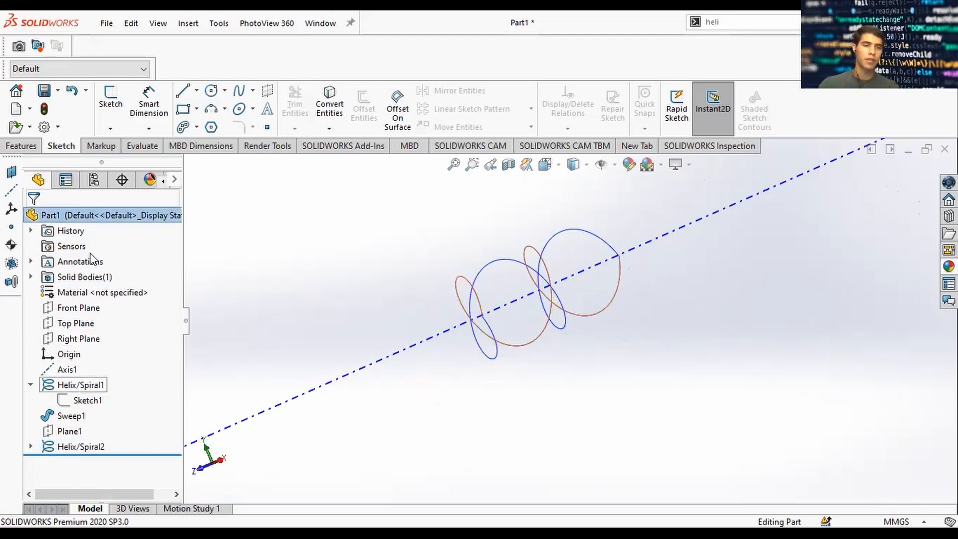
right_click(81, 387)
click(30, 384)
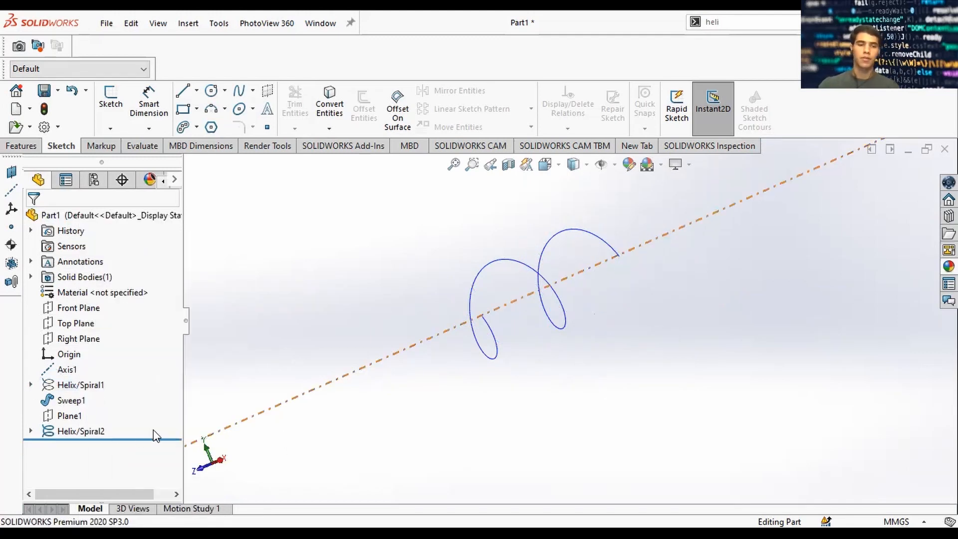
- Sweep a 0.01 mm diameter circular profile along the second helix, Helix/Spiral2
text(s)
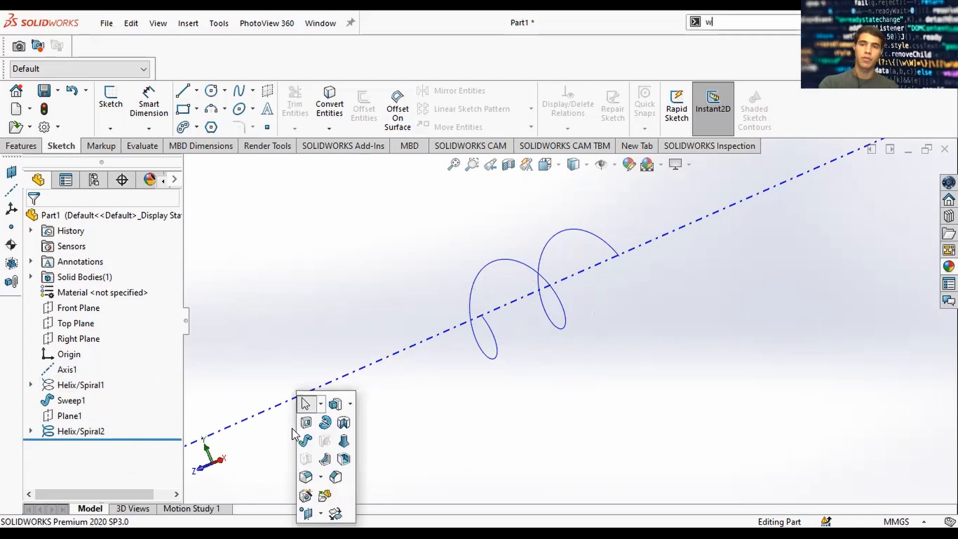
text(sweep)
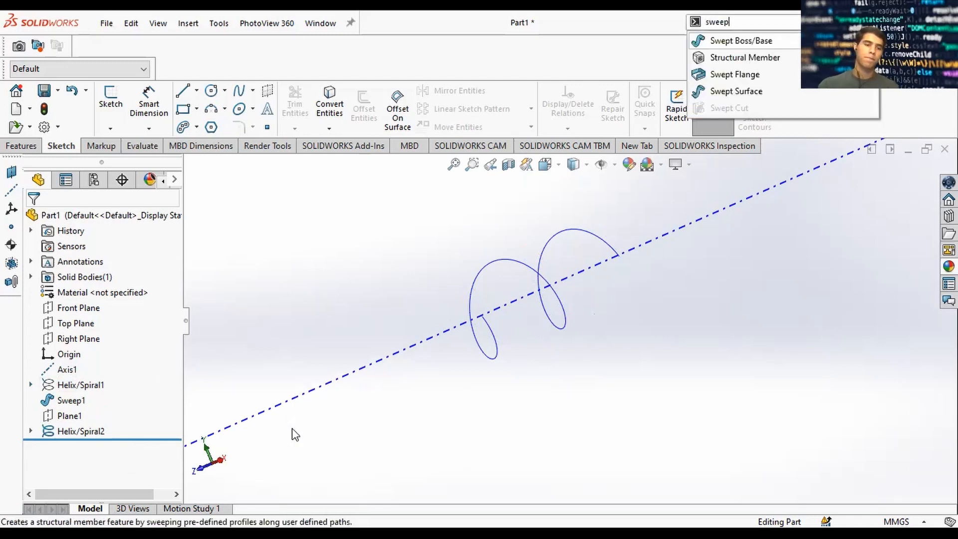
key(Return)
click(116, 312)
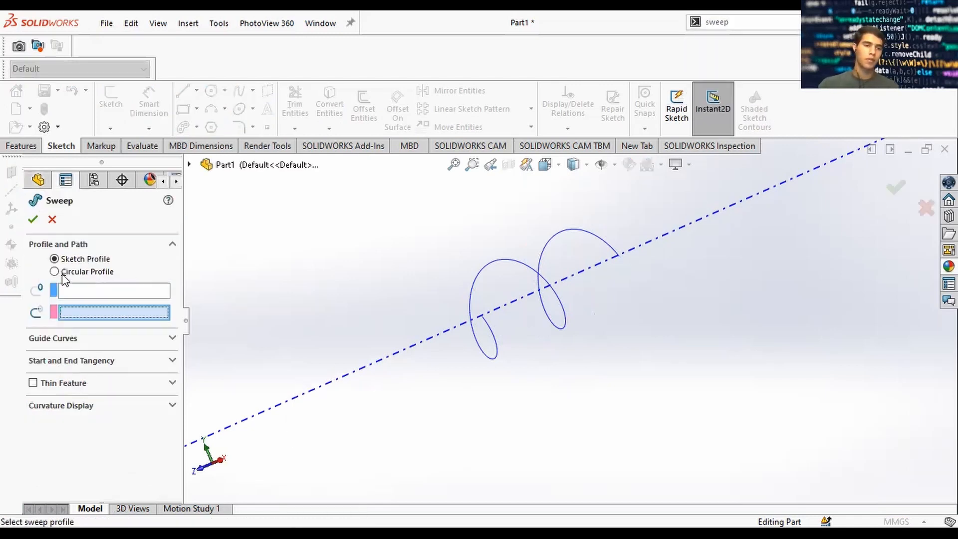
click(54, 271)
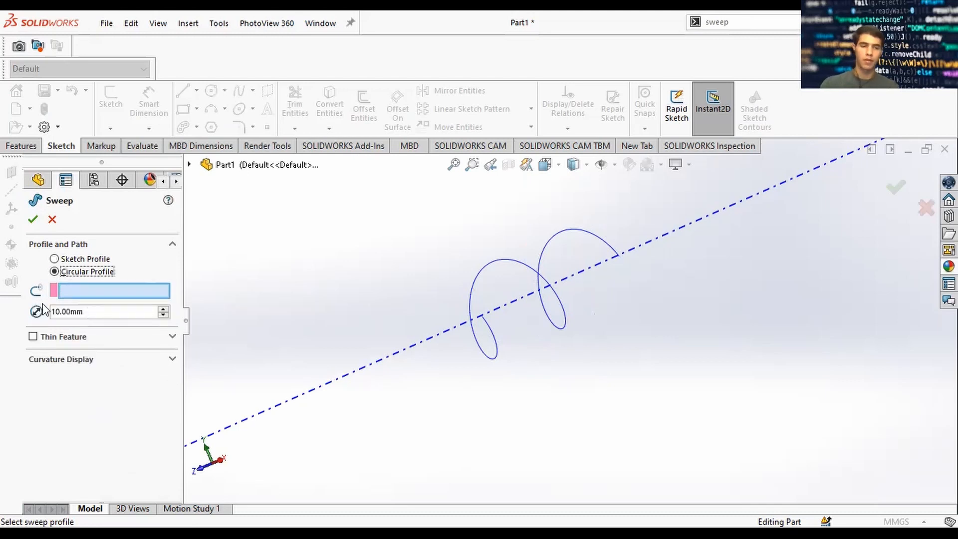
click(43, 304)
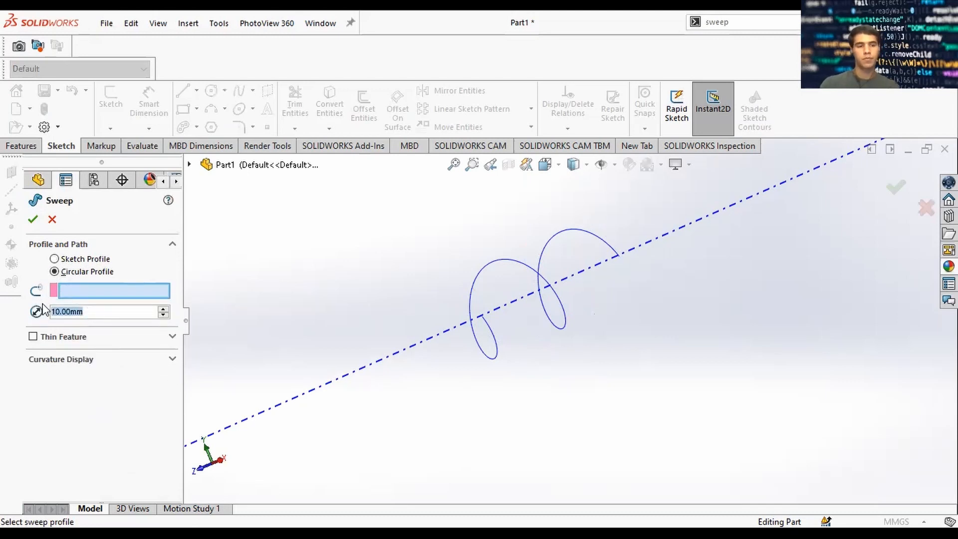
scroll(500, 339, down, 1)
click(497, 348)
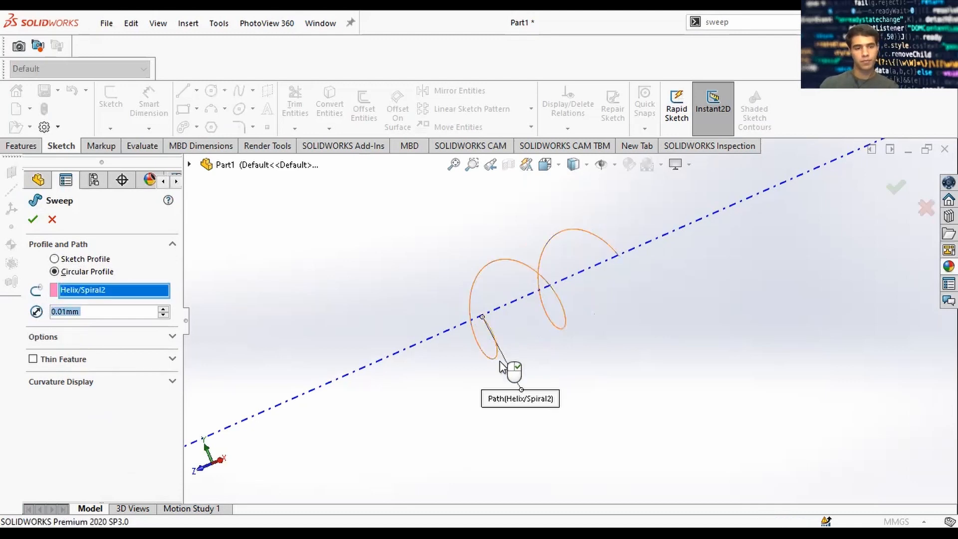
click(33, 221)
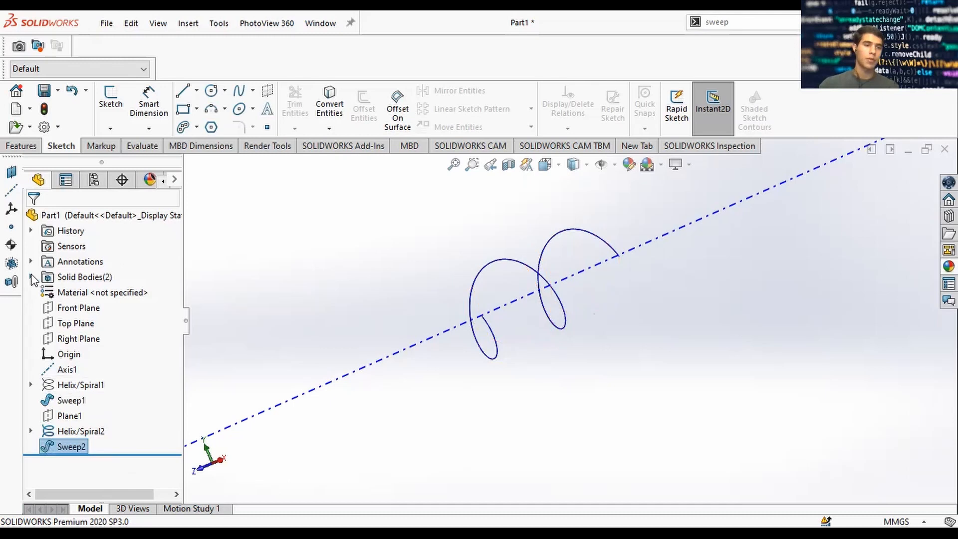
- Show the Sweep1 solid body again and hide the second helix, Helix/Spiral2
click(31, 277)
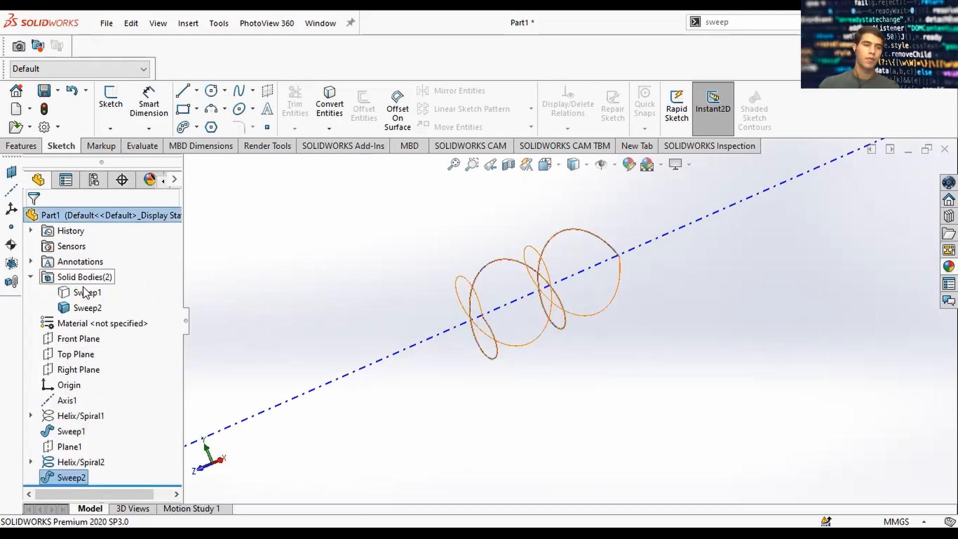
click(85, 292)
click(342, 256)
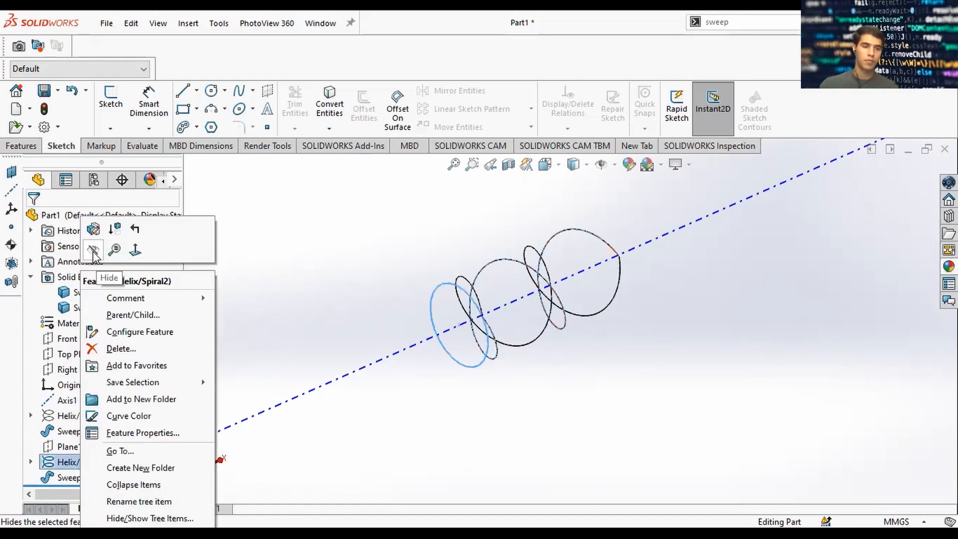
right_click(67, 462)
click(29, 461)
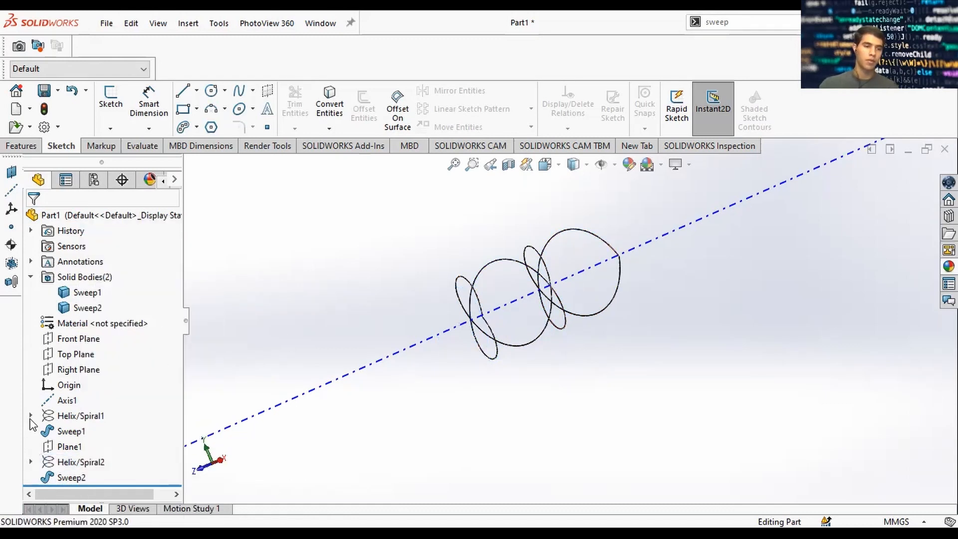
click(31, 461)
click(31, 461)
- Hide the Sweep2 solid body so only the first swept wire is displayed
mouse_move(689, 325)
middle_down()
mouse_move(618, 261)
mouse_move(676, 299)
middle_up()
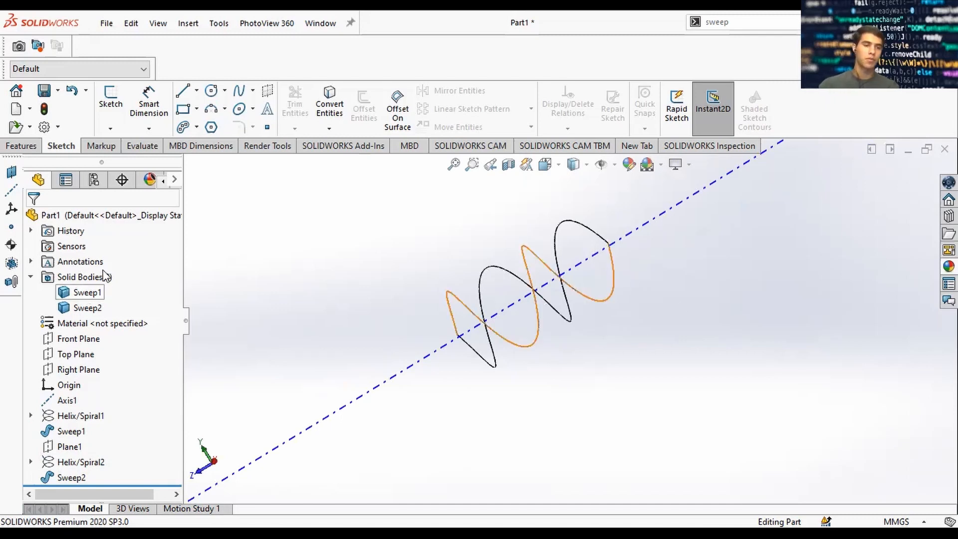
right_click(72, 299)
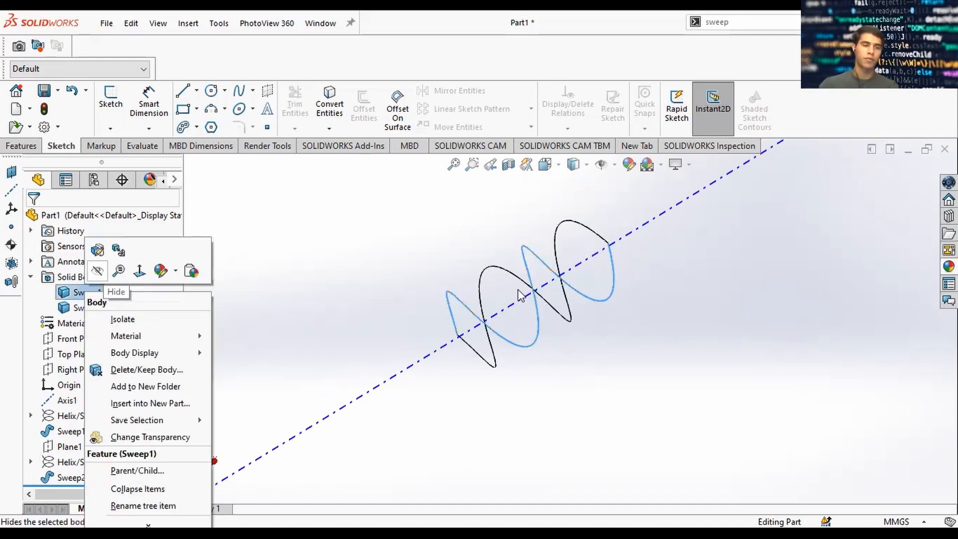
middle_drag(589, 296, 589, 327)
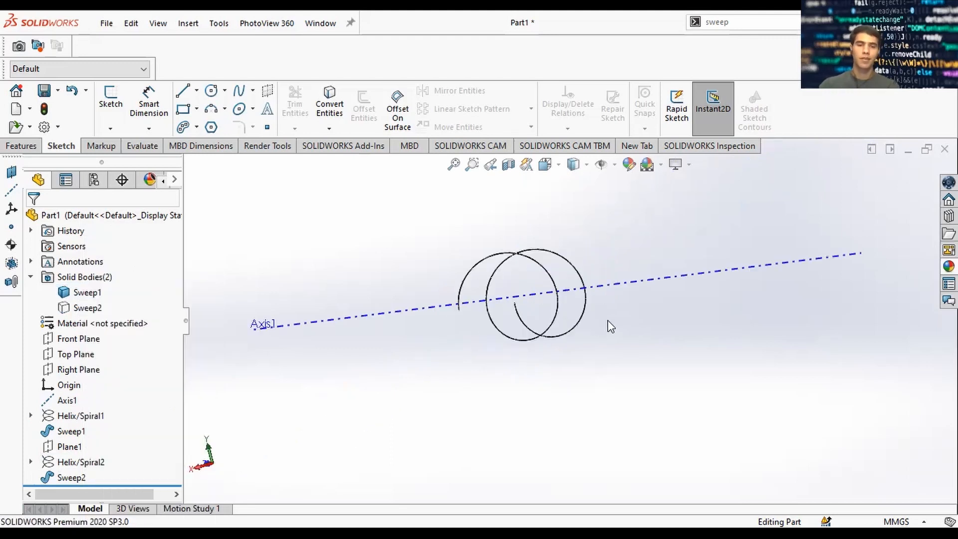
middle_drag(620, 239, 650, 267)
- Start Move/Copy Bodies with Copy enabled and select the Sweep1 wire as the body for one copy
click(722, 21)
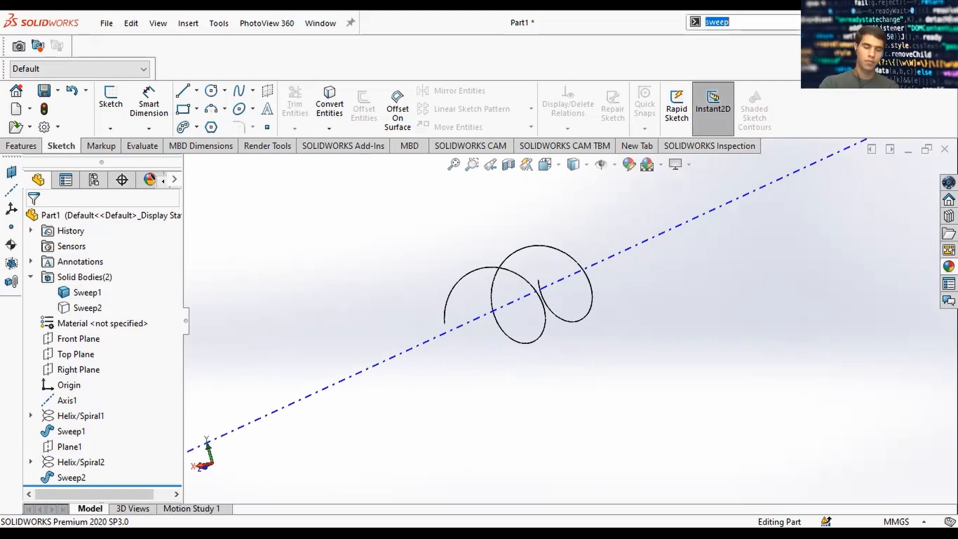
text(ror)
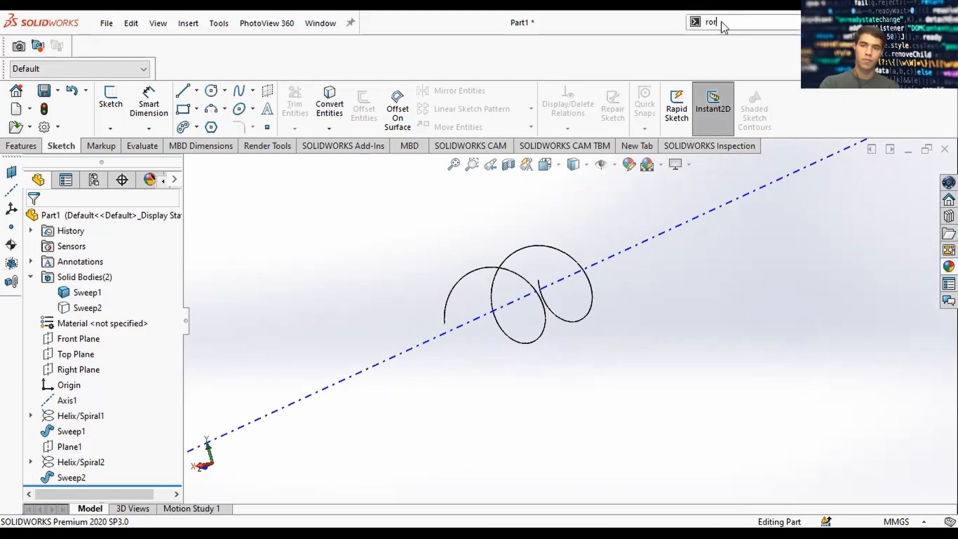
key(BackSpace)
text(tate)
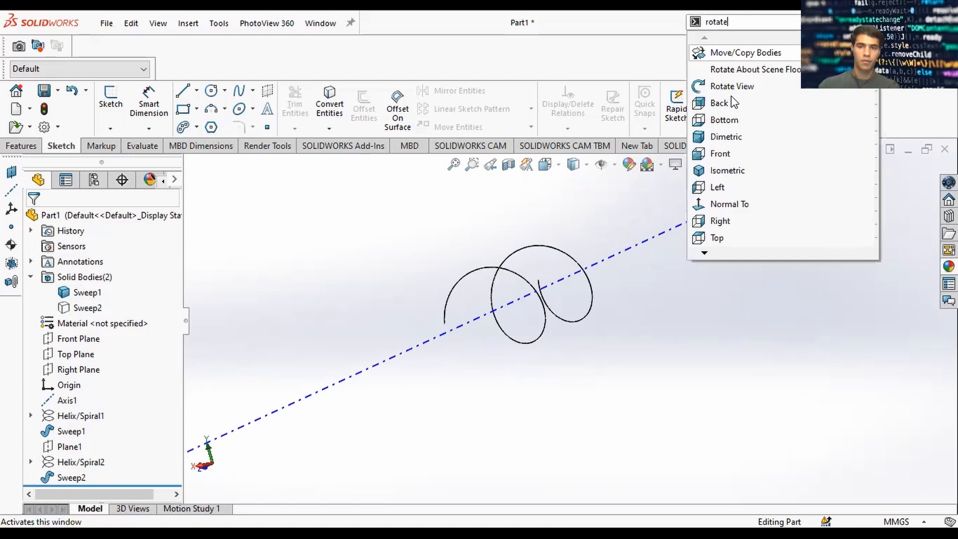
click(733, 53)
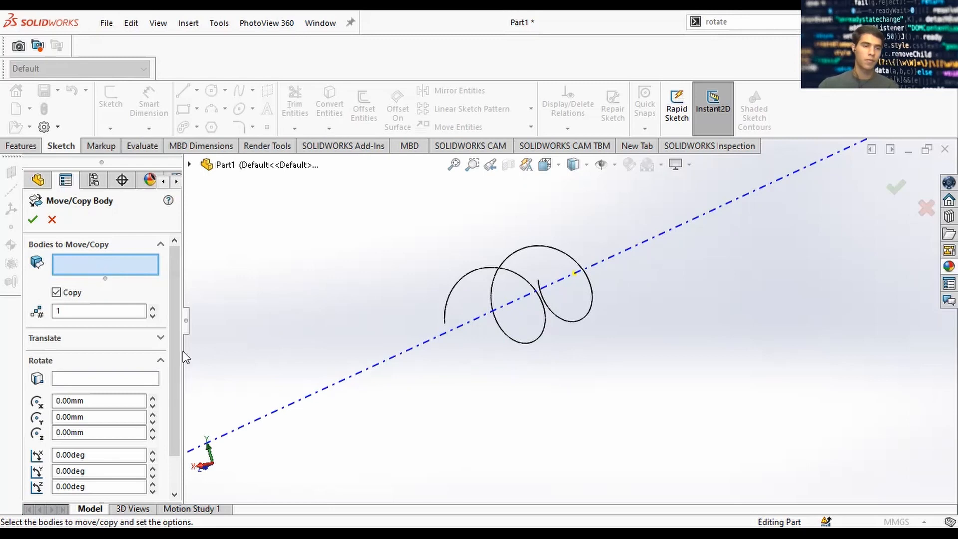
scroll(179, 339, down, 2)
scroll(100, 267, up, 2)
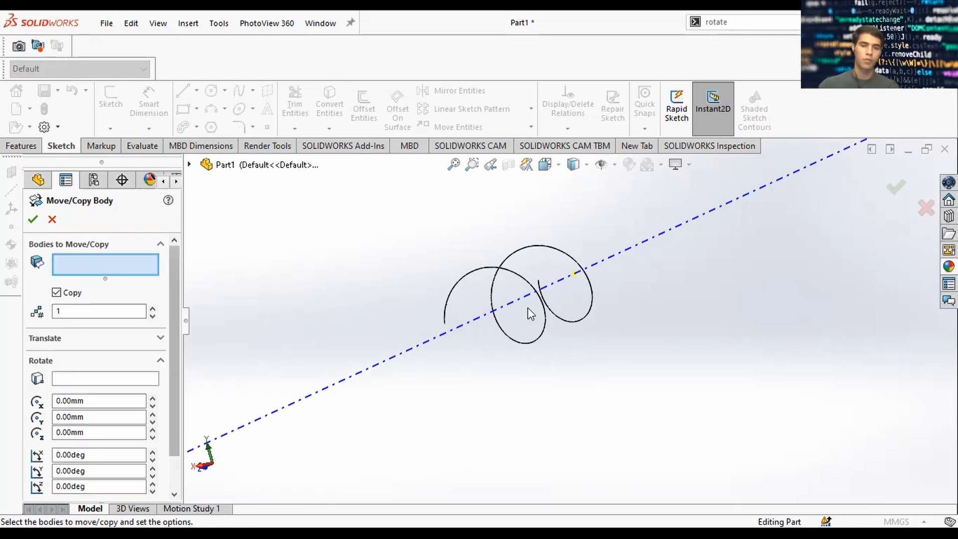
click(582, 327)
- Use Axis1 as the rotation reference, set the angle to 15 degrees, and create the rotated wire copy
middle_drag(596, 360, 600, 275)
scroll(165, 398, down, 1)
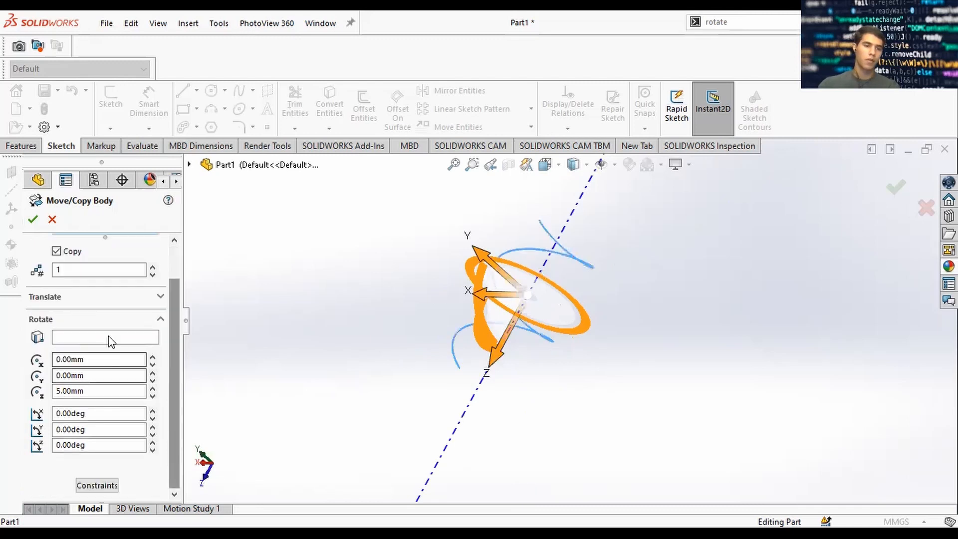
click(109, 336)
click(579, 204)
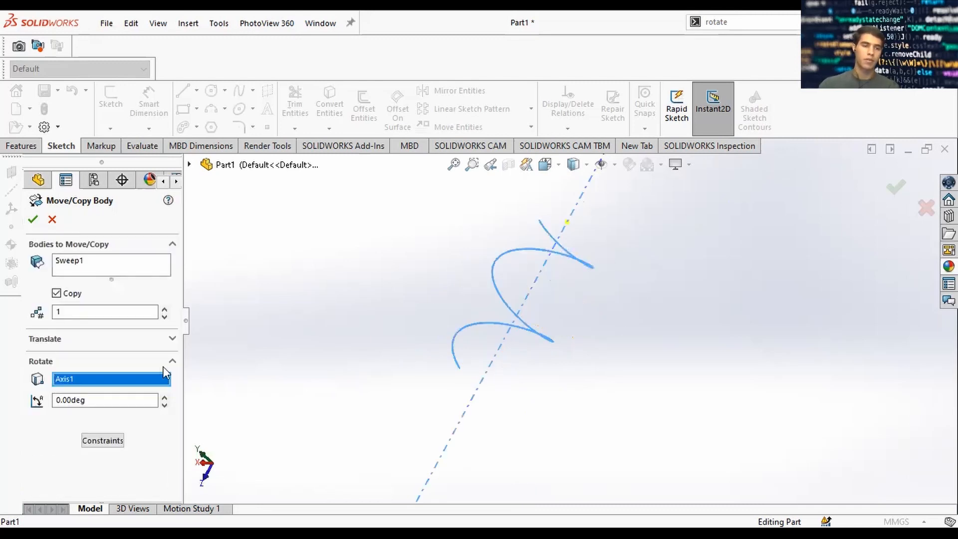
drag(124, 401, 47, 404)
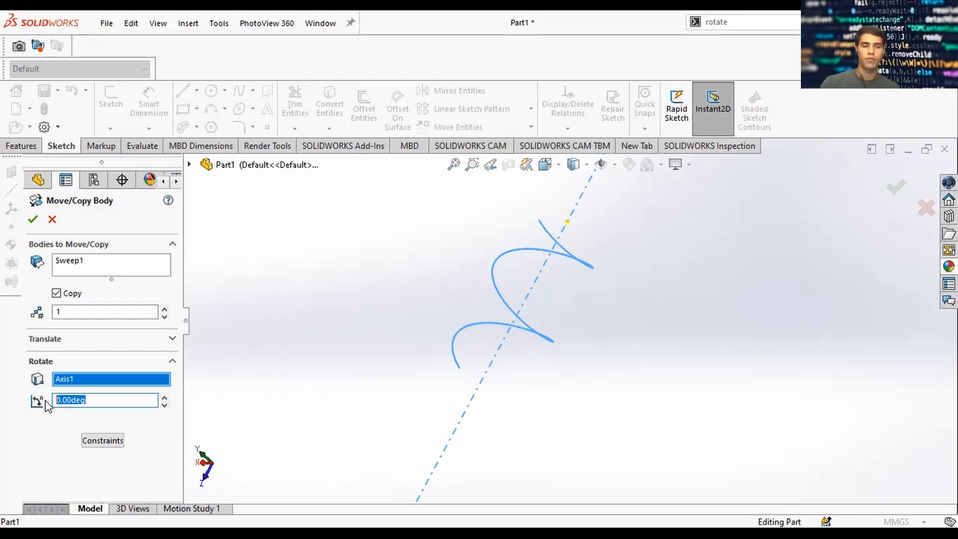
text(1)
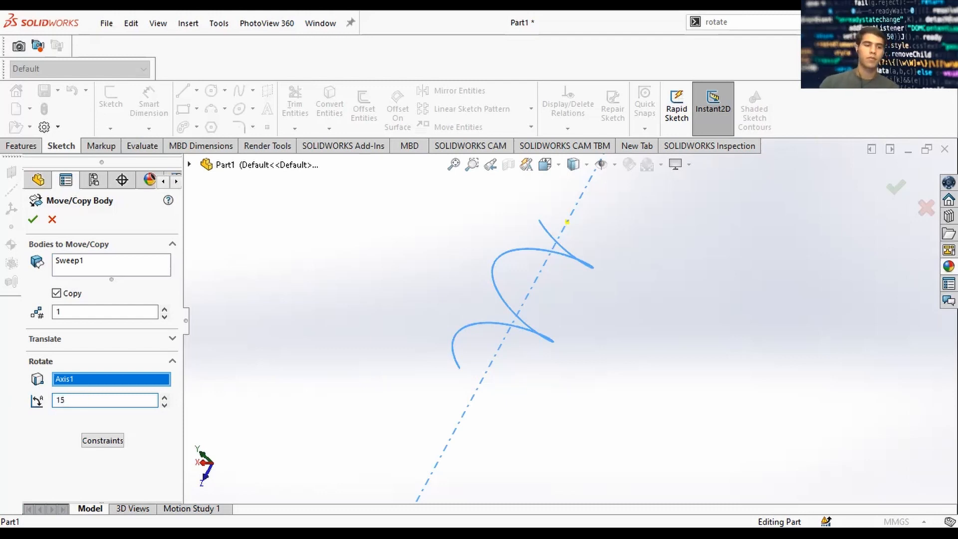
text(5)
key(Return)
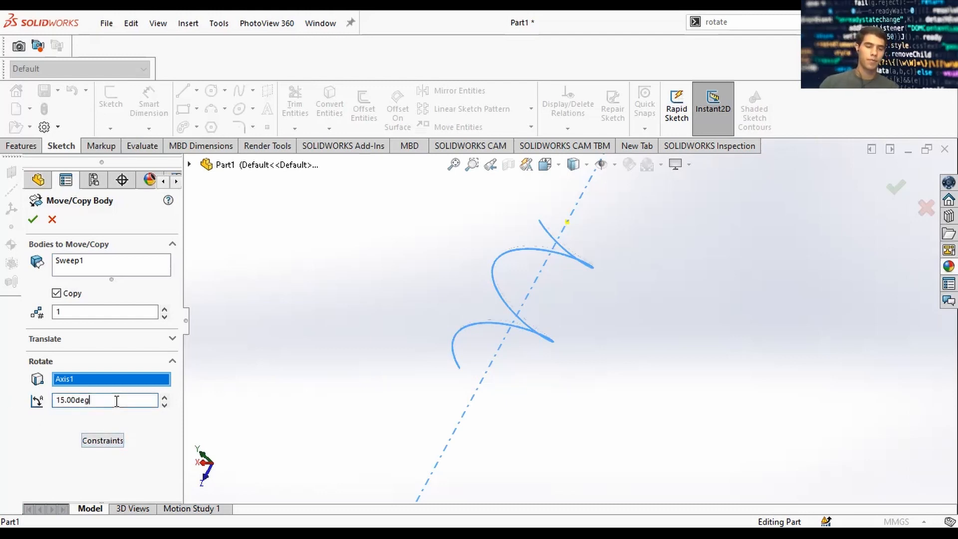
key(Return)
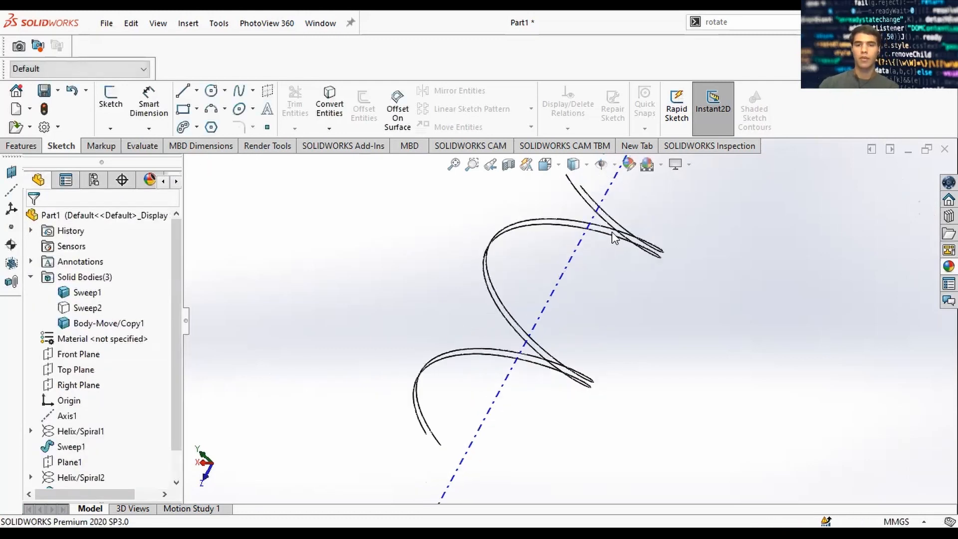
scroll(598, 241, down, 5)
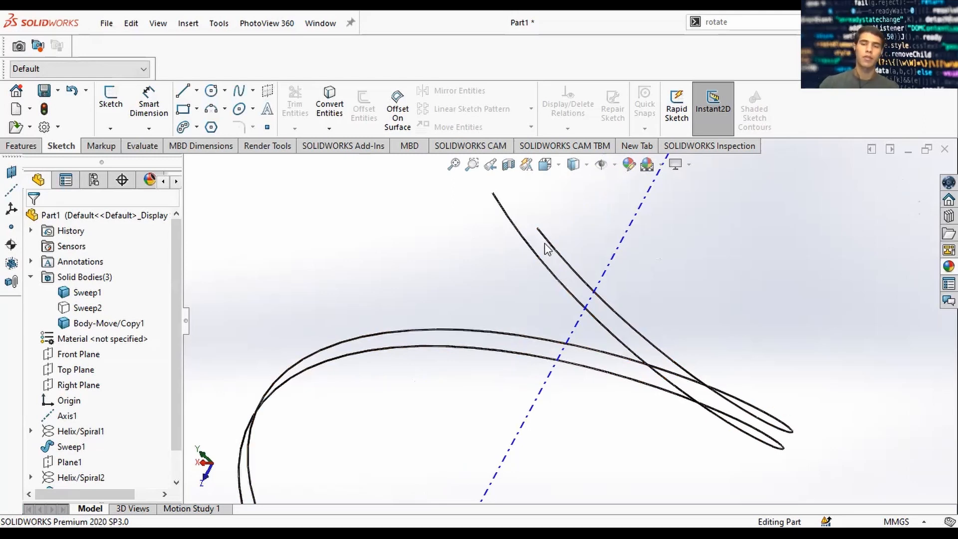
middle_drag(648, 278, 635, 280)
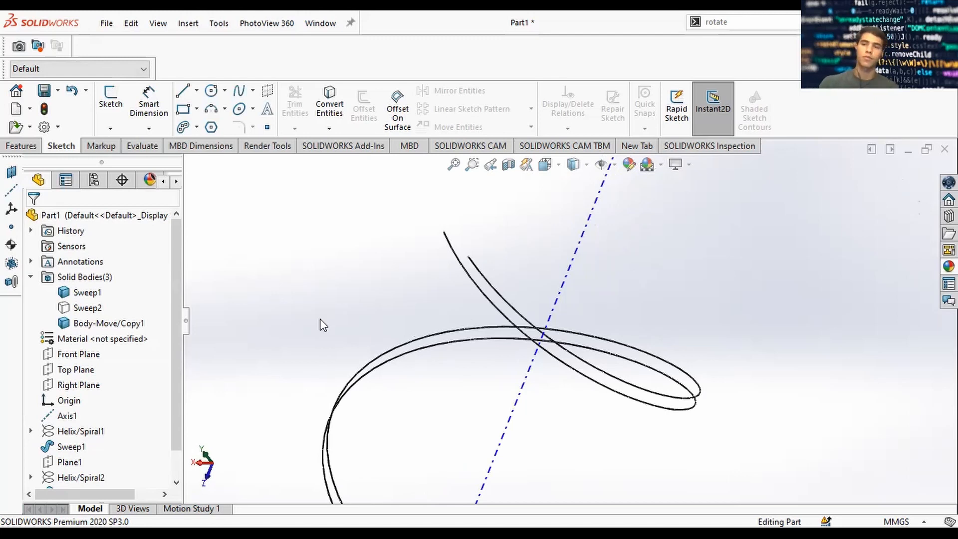
scroll(168, 414, down, 1)
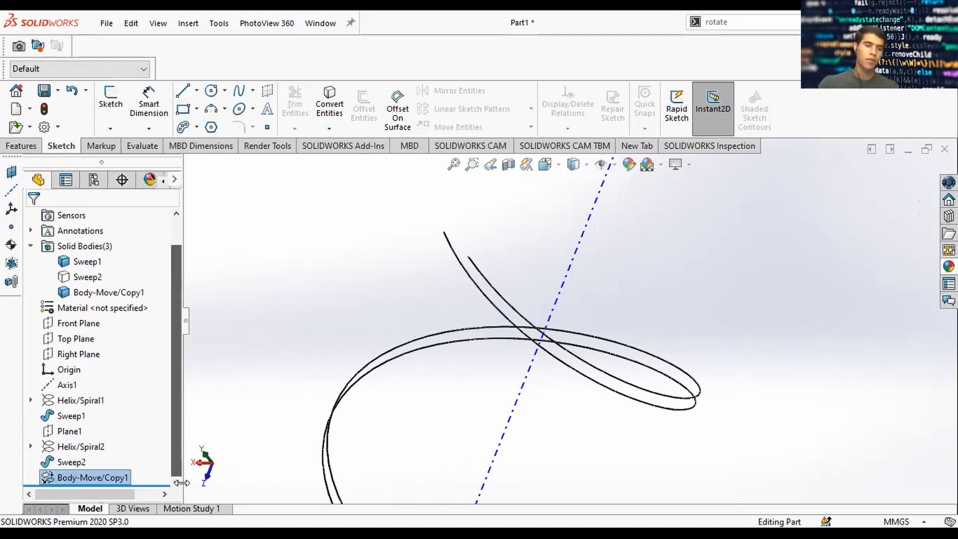
right_click(113, 478)
click(325, 350)
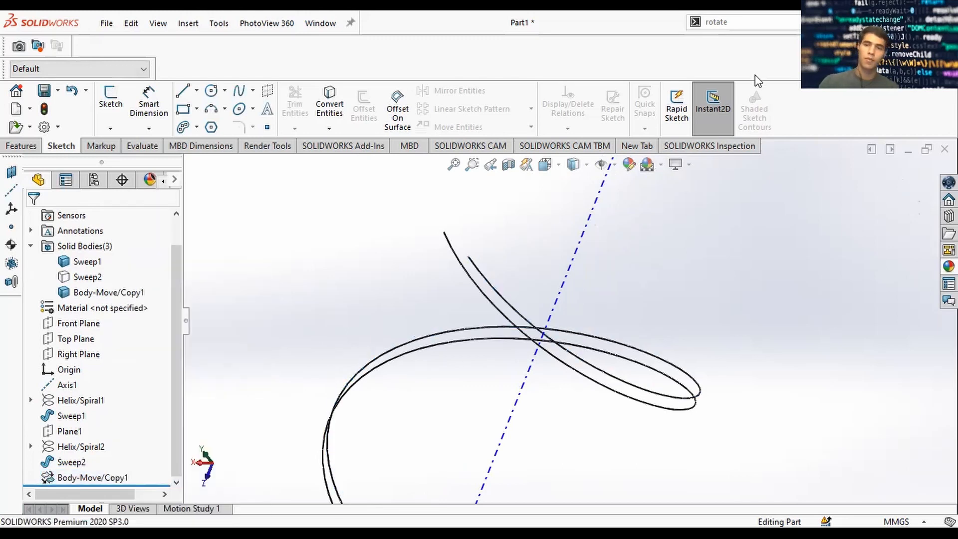
- Start Move/Copy Bodies for one copy and select the Sweep1 and Body-Move/Copy1 wires as the bodies
click(768, 24)
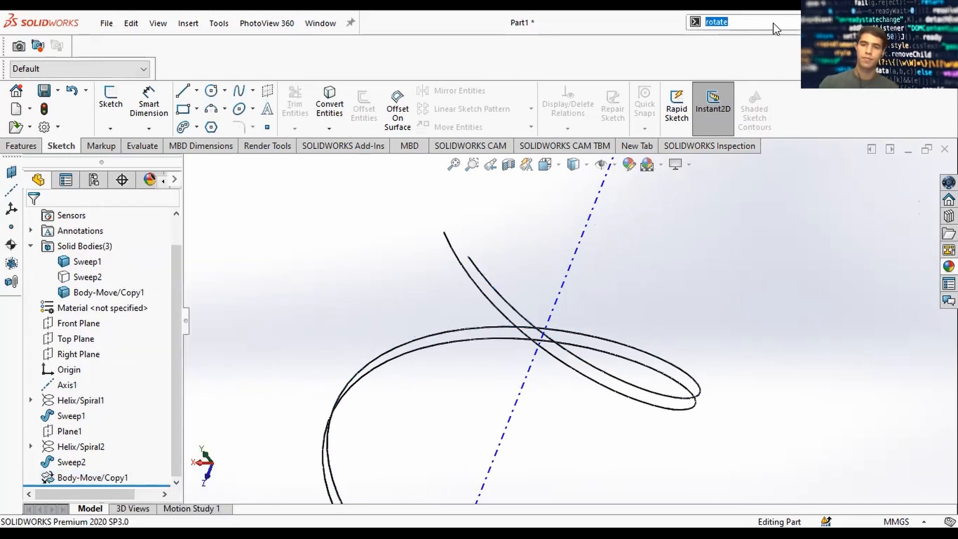
key(Return)
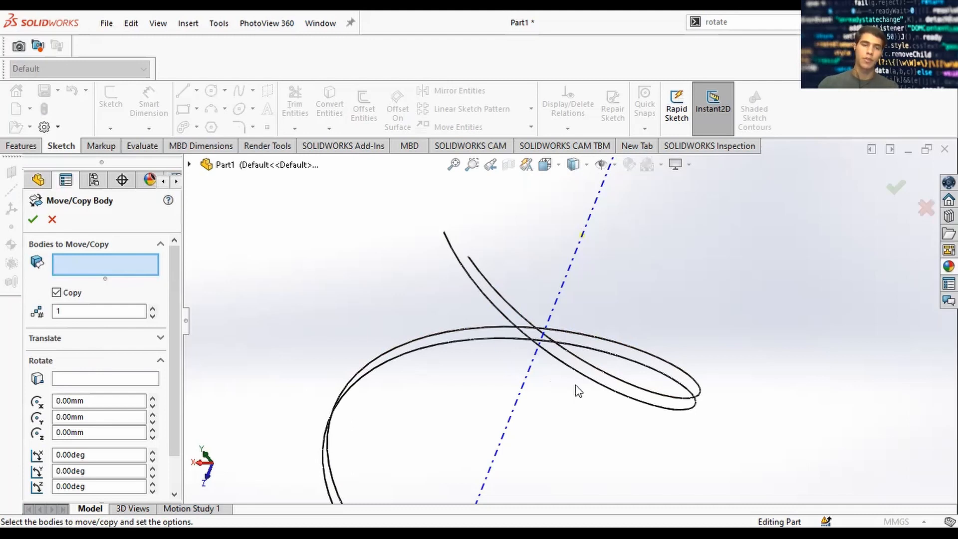
click(38, 182)
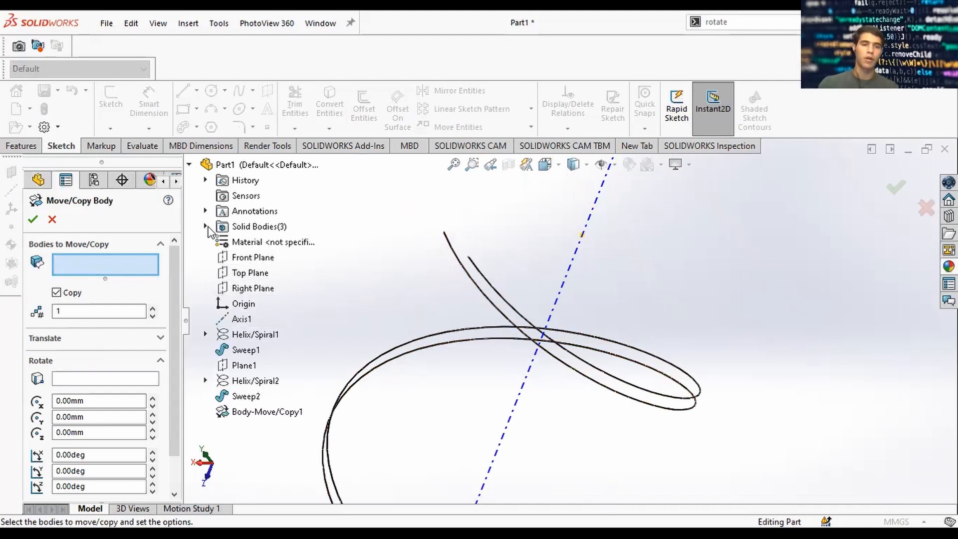
click(206, 226)
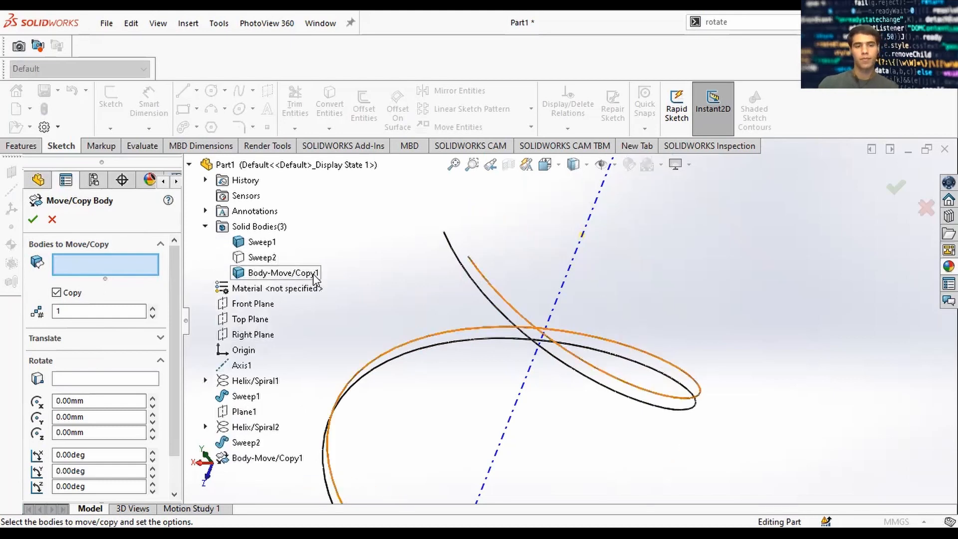
click(262, 242)
shift+click(277, 274)
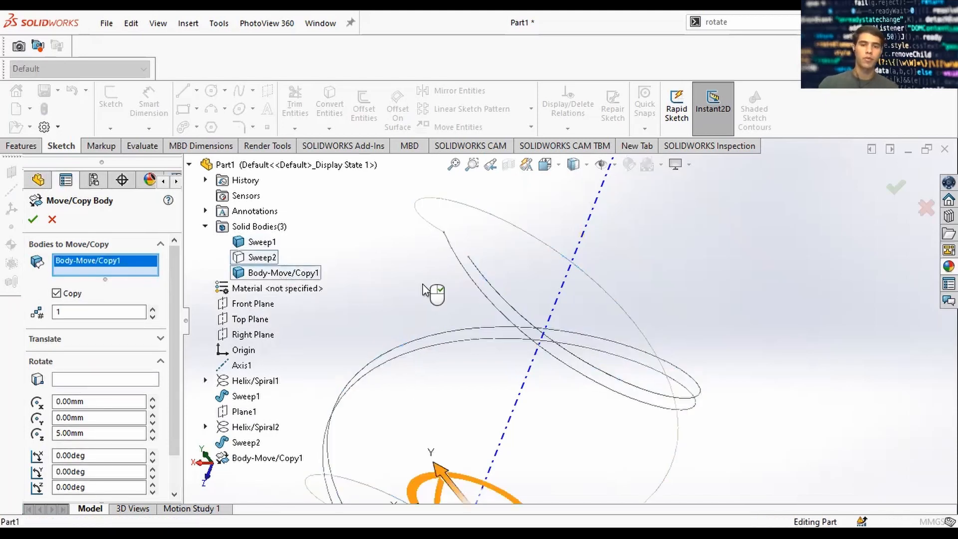
click(287, 258)
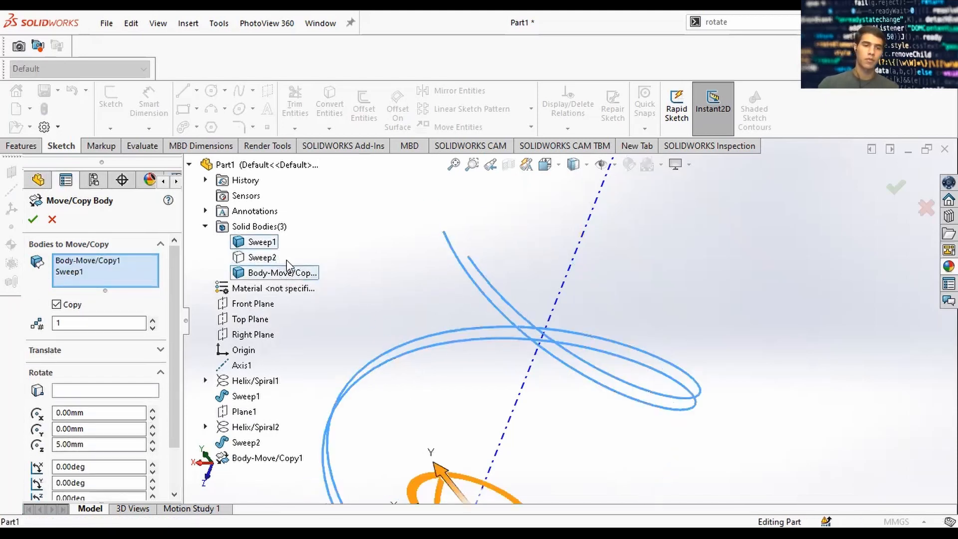
- Use Axis1 as the rotation reference, set the angle to 30 degrees, and create the rotated copies of the two wires
drag(171, 326, 168, 369)
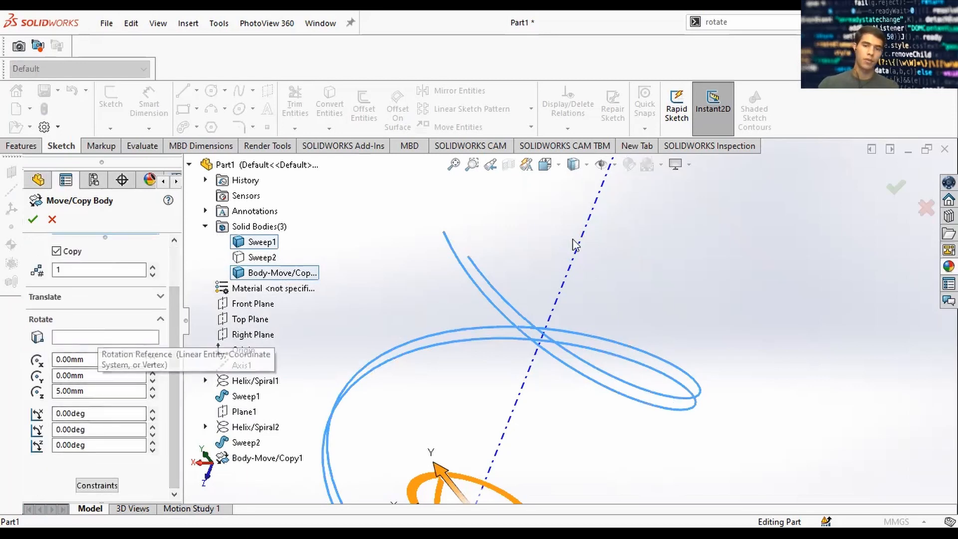
click(122, 337)
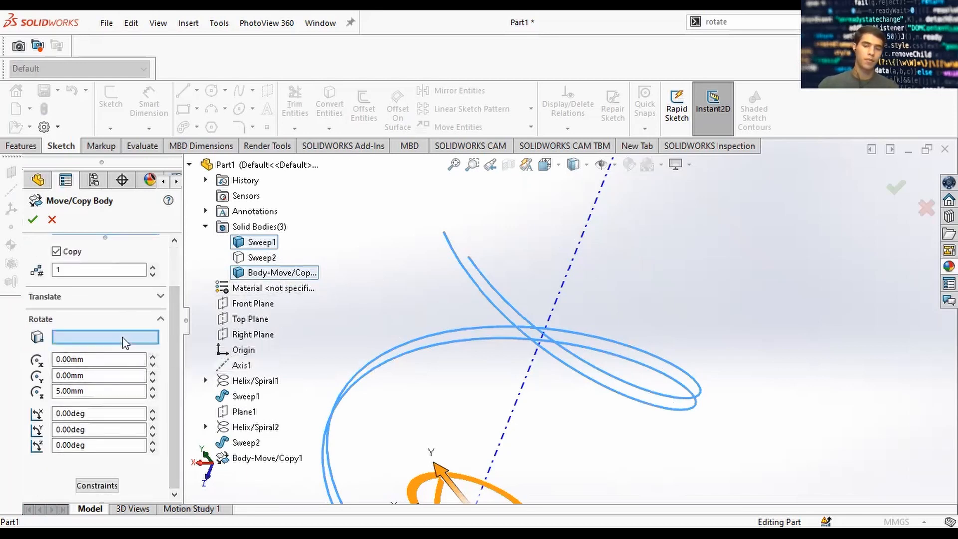
click(585, 244)
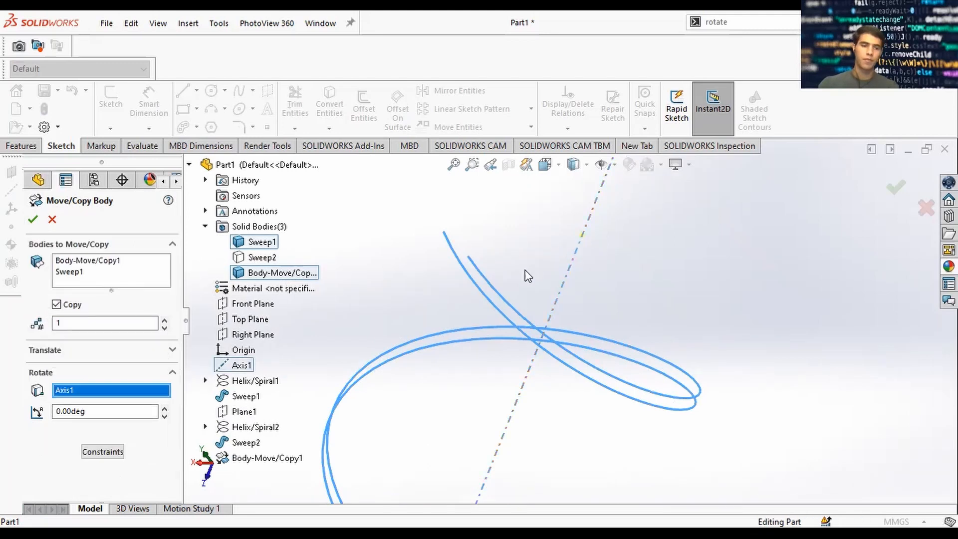
text(30)
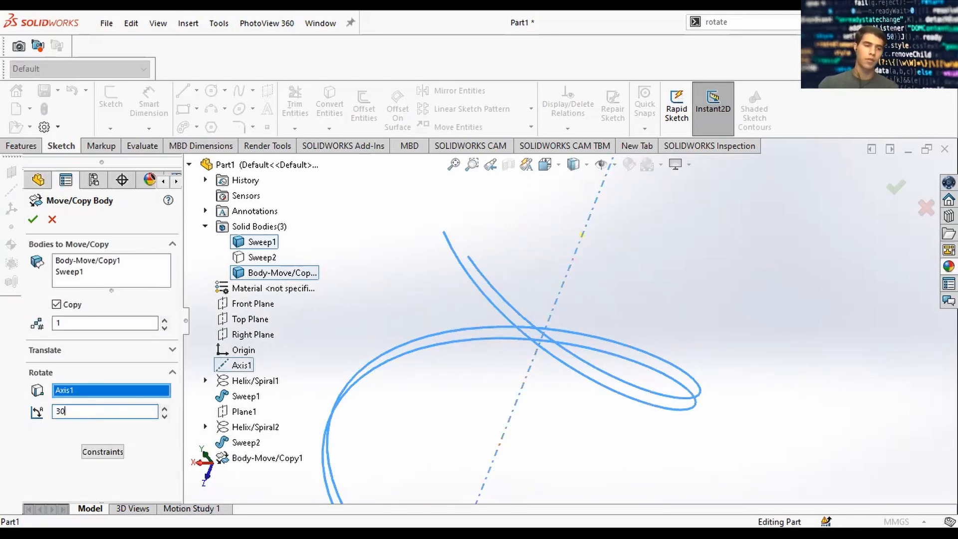
key(Return)
scroll(616, 383, down, 4)
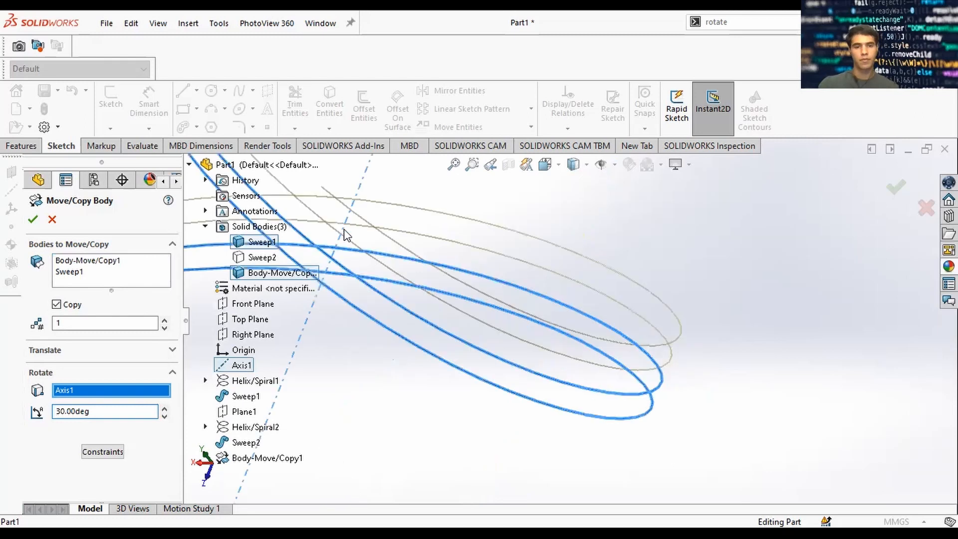
scroll(356, 239, up, 2)
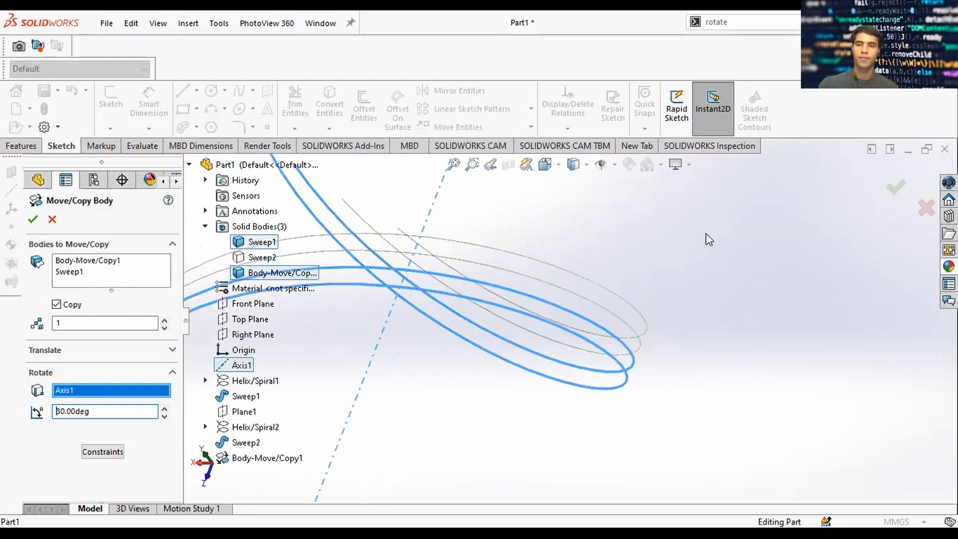
click(895, 186)
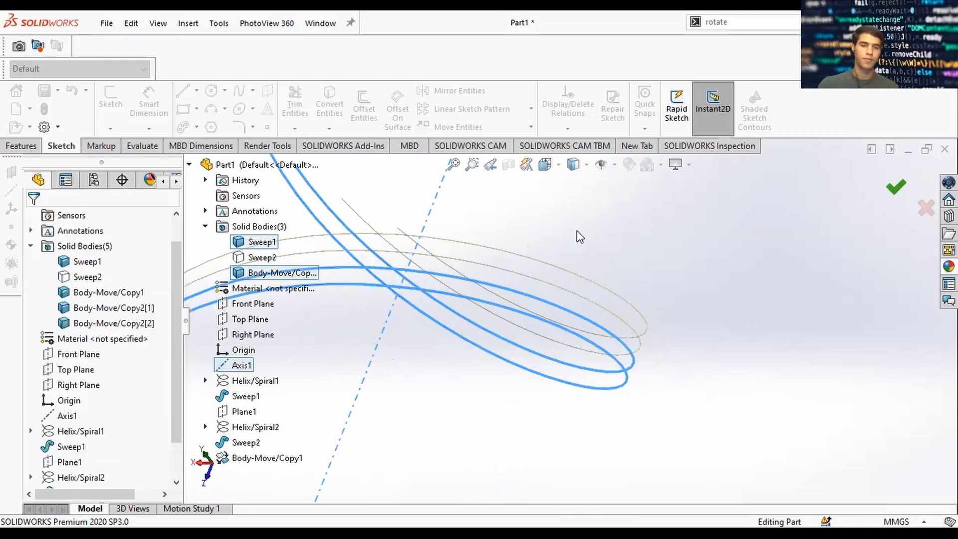
- Start another Move/Copy Bodies operation and select Sweep1, Body-Move/Copy1 and both Body-Move/Copy2 wires, leaving out Sweep2
click(743, 22)
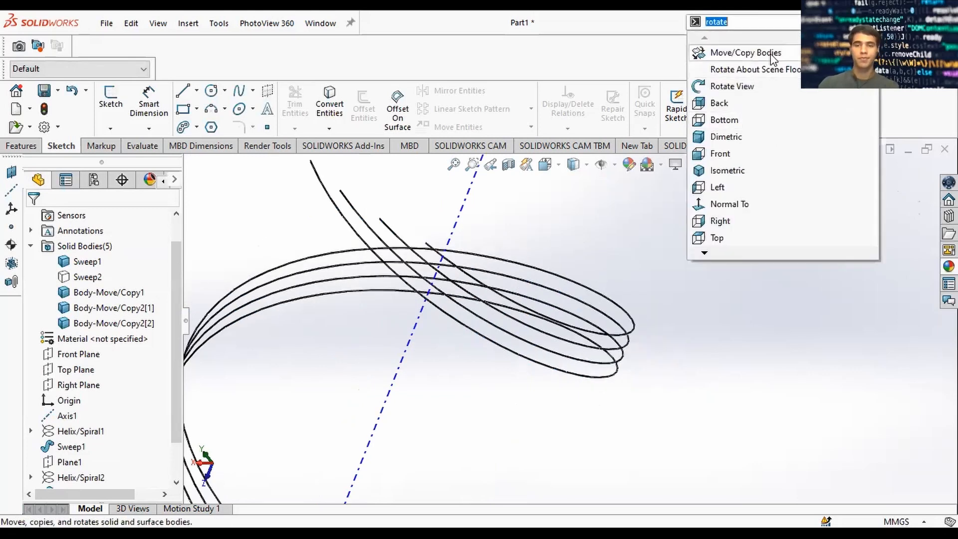
click(772, 53)
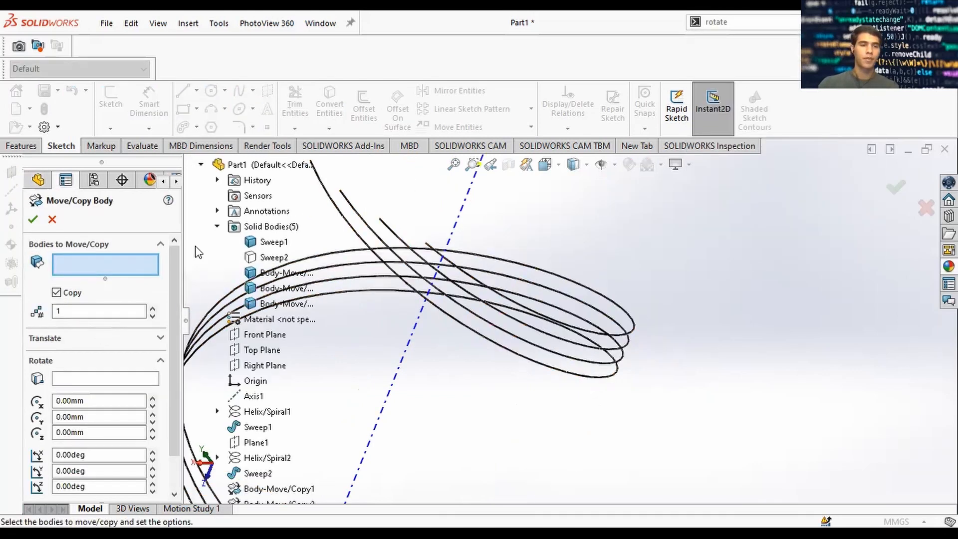
click(278, 242)
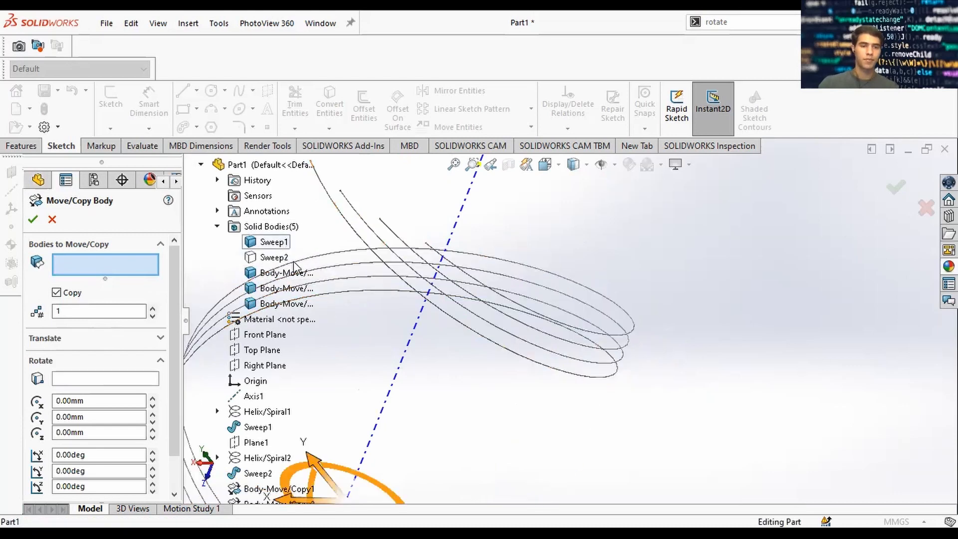
click(289, 274)
click(291, 290)
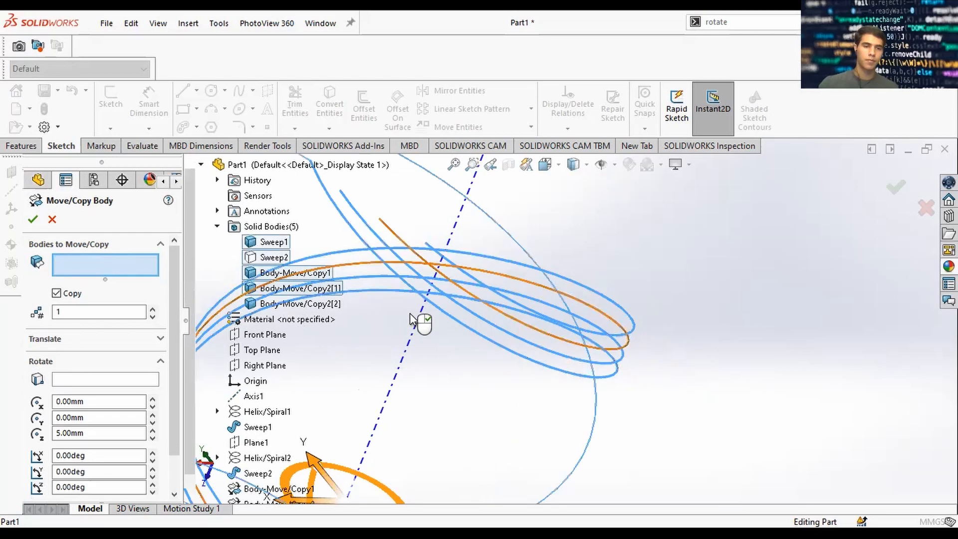
click(309, 303)
click(303, 289)
click(299, 272)
click(283, 257)
click(275, 240)
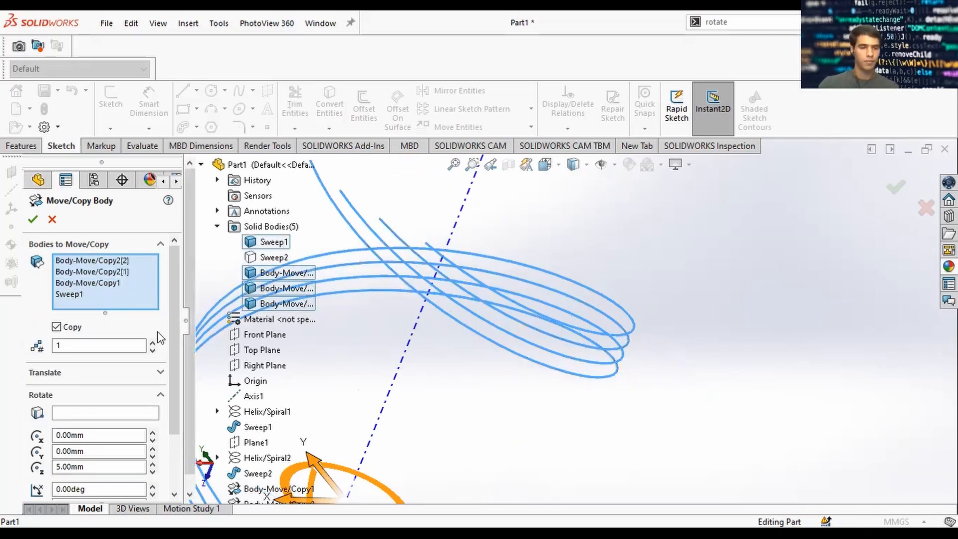
- Rotate the copies of the four wires 60 degrees about Axis1 and create them
scroll(108, 440, down, 3)
click(119, 337)
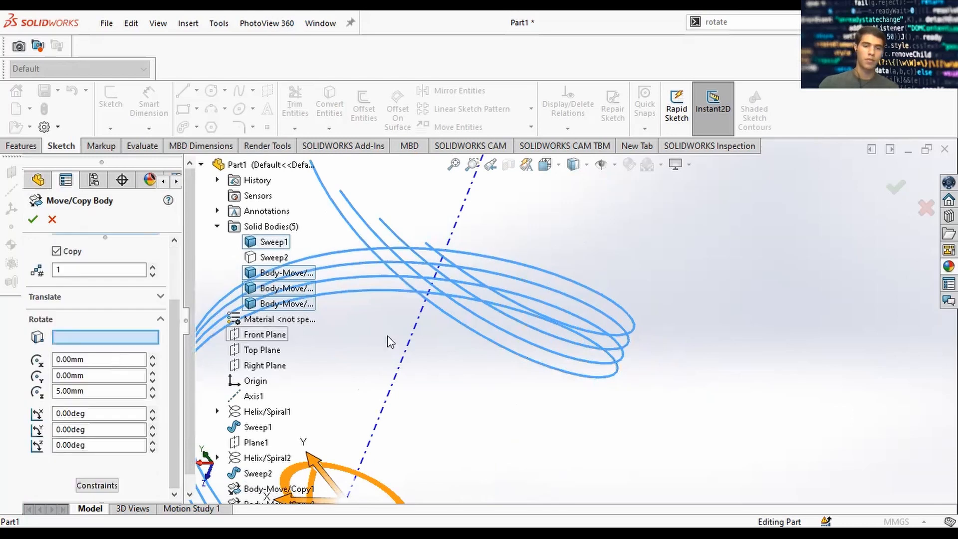
click(407, 341)
double_click(114, 437)
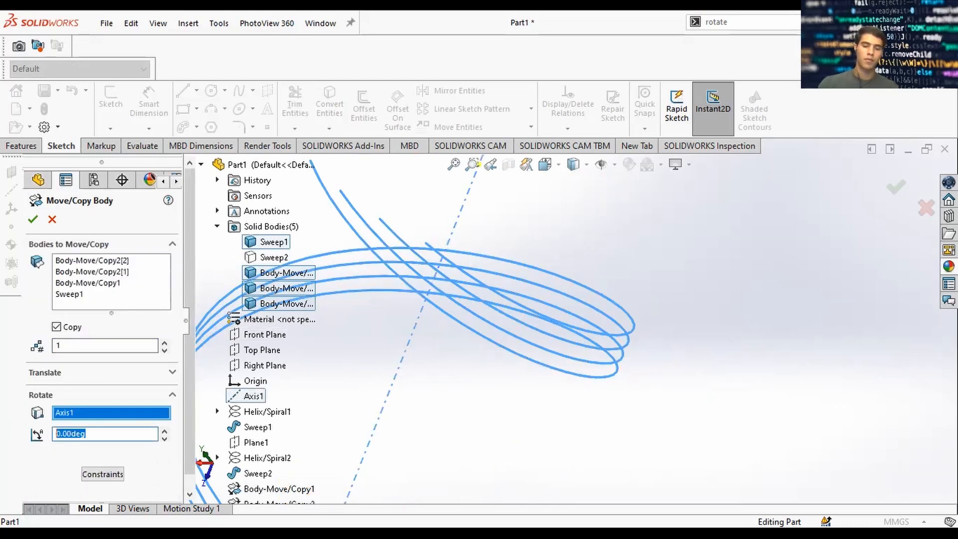
text(60)
key(Return)
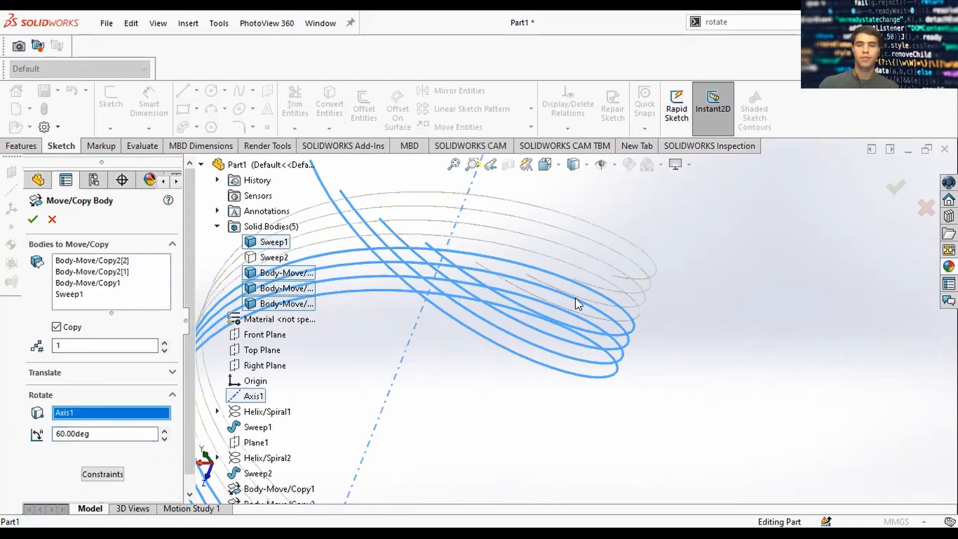
middle_drag(626, 317, 703, 251)
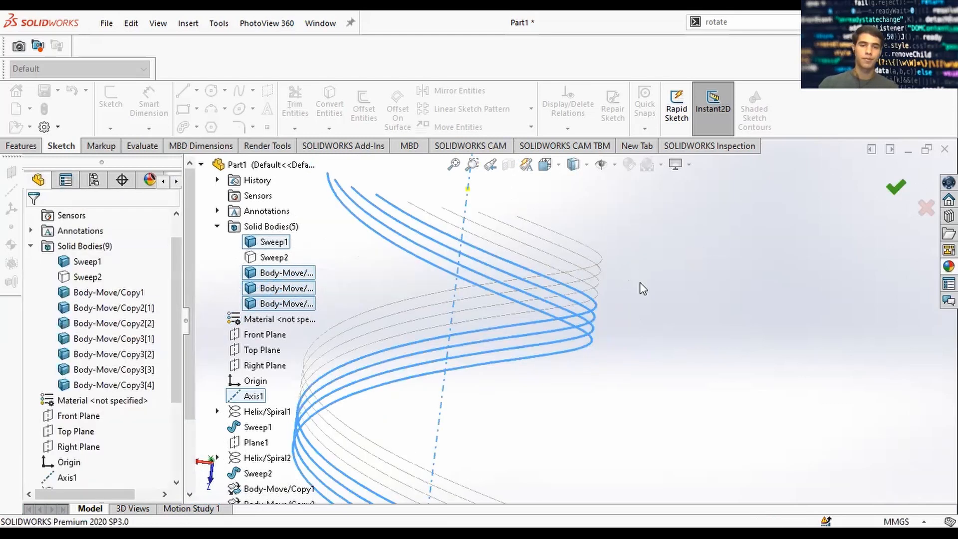
- Start Move/Copy Bodies again and select Sweep1 and all seven copied wires as the bodies, leaving out Sweep2
scroll(181, 409, down, 3)
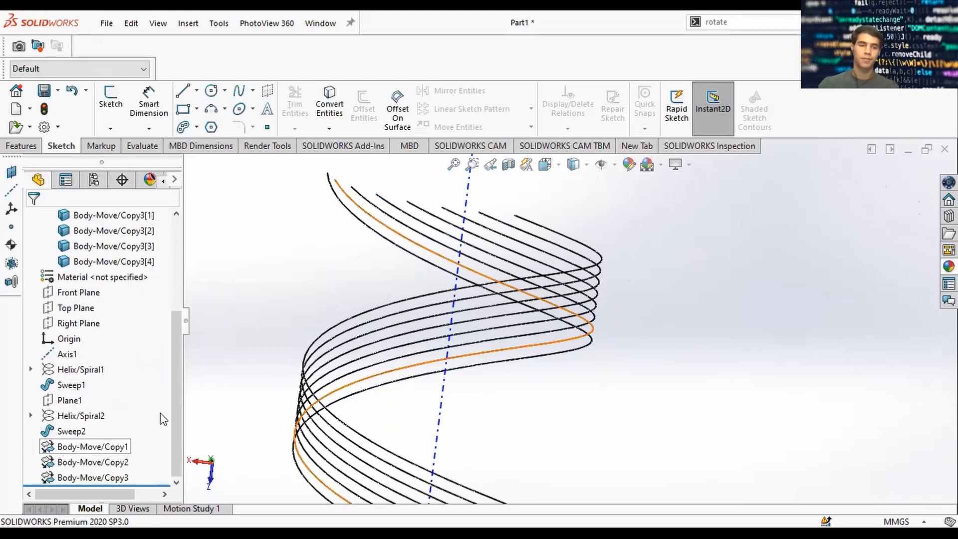
scroll(181, 342, up, 3)
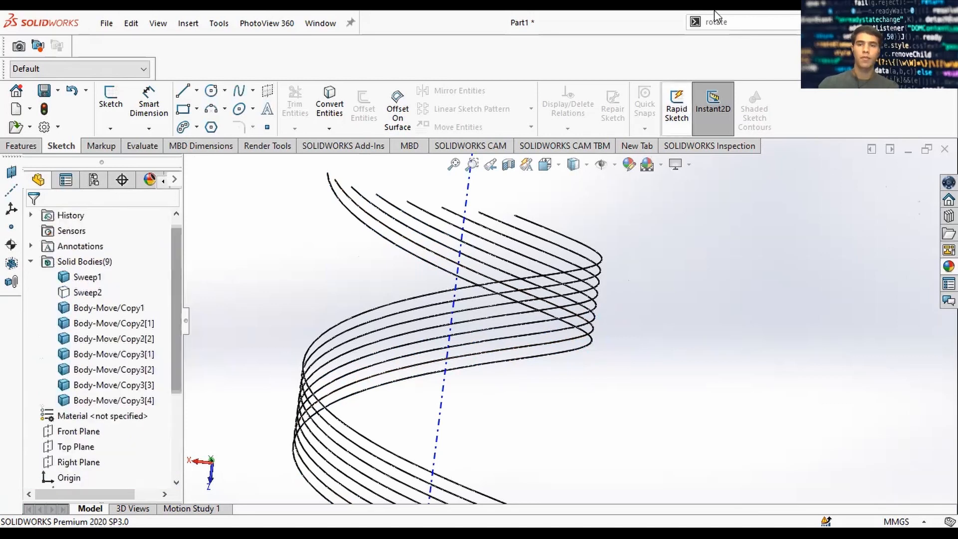
click(738, 27)
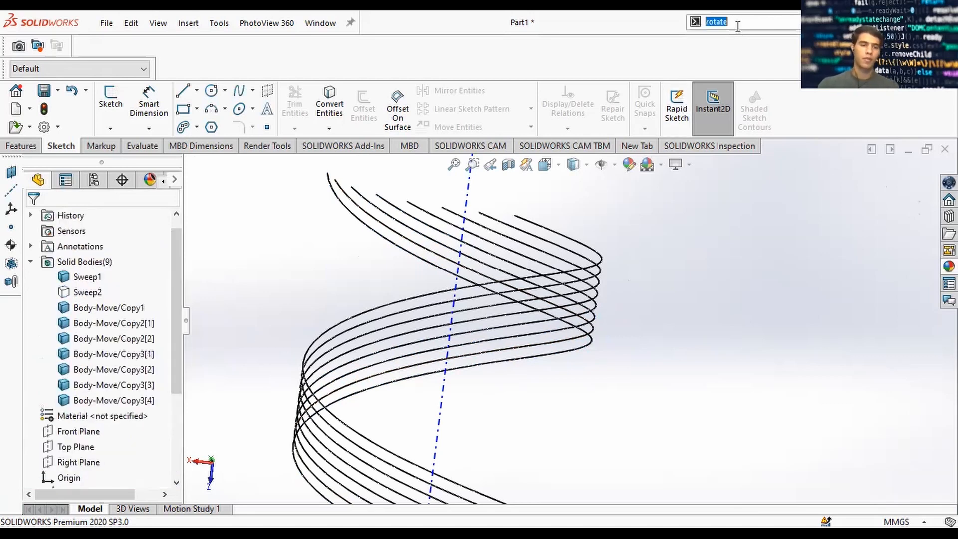
key(Return)
click(96, 267)
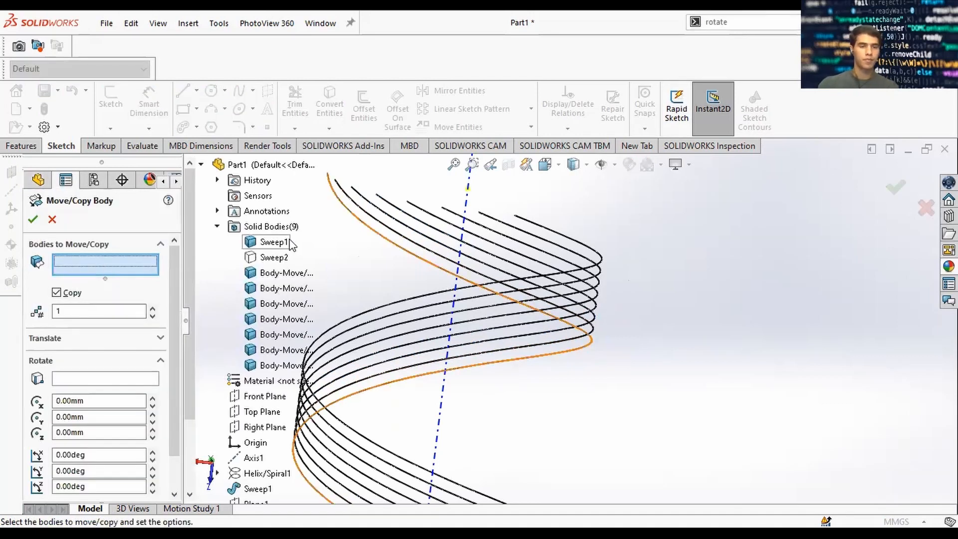
click(283, 242)
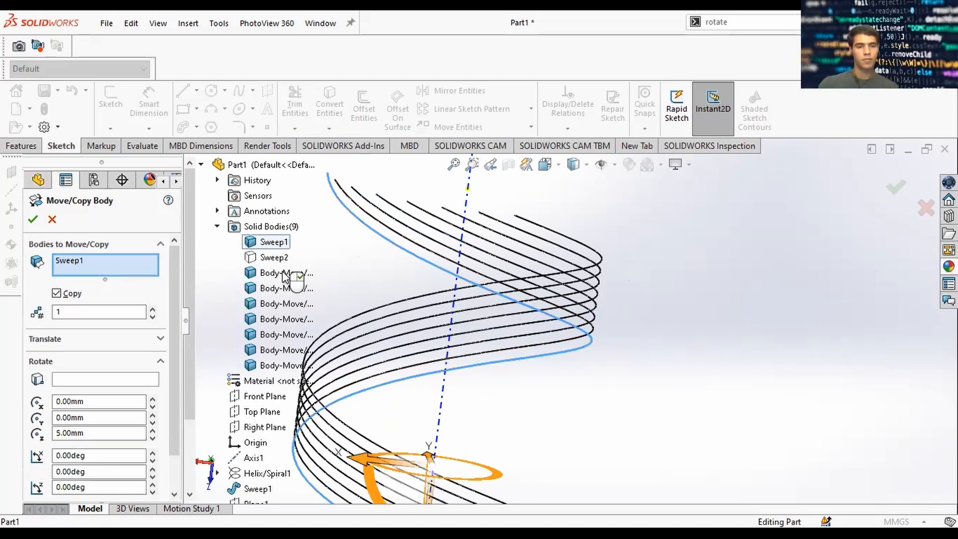
click(290, 293)
click(288, 304)
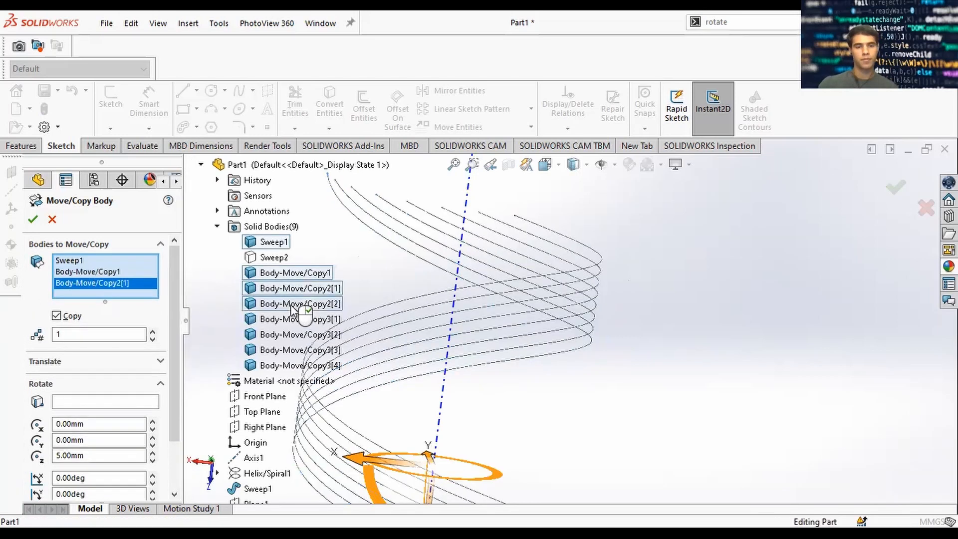
click(293, 319)
click(294, 335)
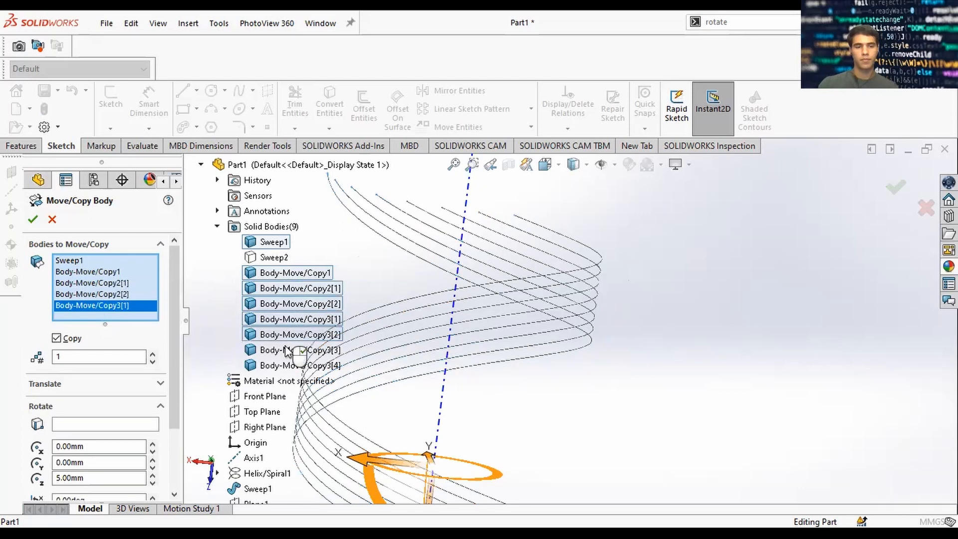
click(287, 349)
click(287, 365)
- Use Axis1 as the rotation reference for copying the eight selected wires
drag(179, 316, 175, 368)
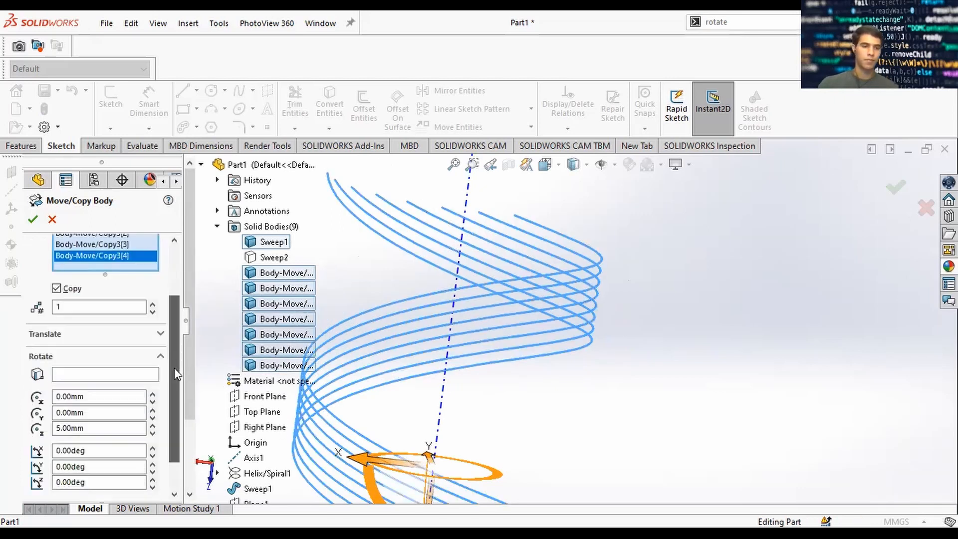
scroll(91, 346, down, 1)
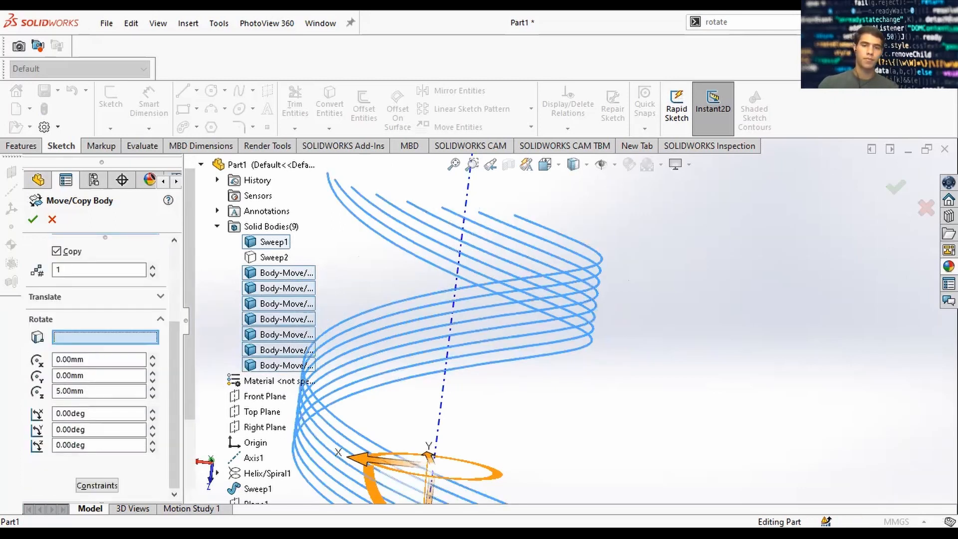
click(451, 344)
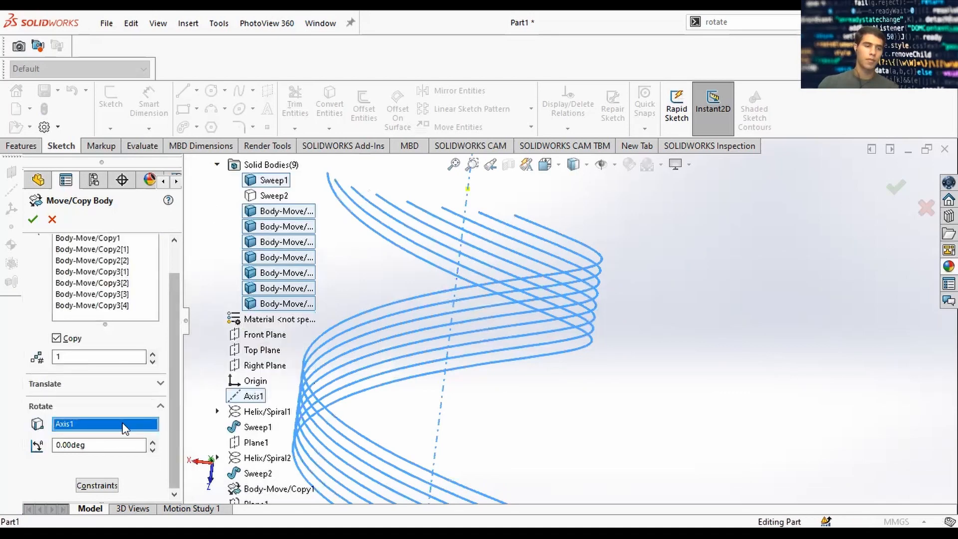
- Try a rotation angle of 60 degrees for the eight-wire copy and check the preview
text(60)
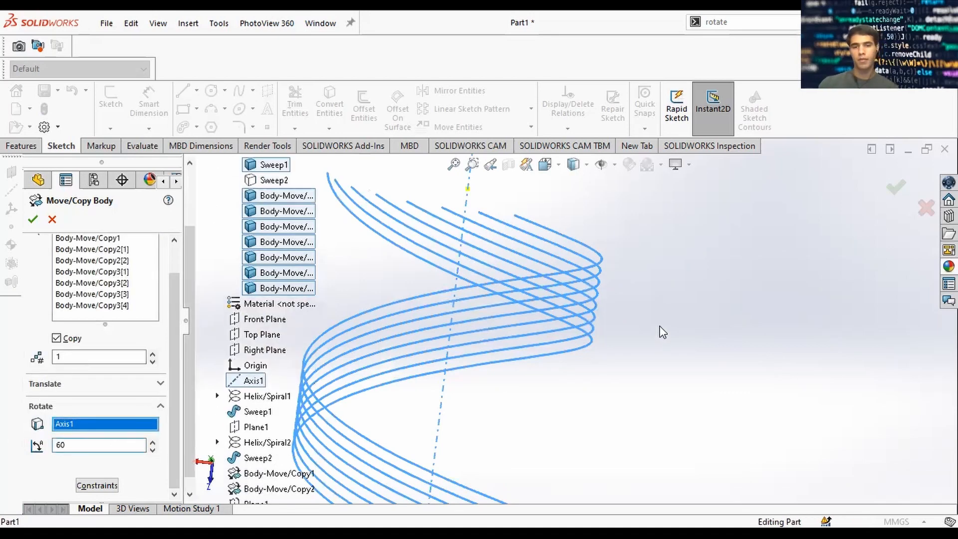
key(Return)
middle_drag(608, 292, 621, 275)
- Set the rotation angle of the eight-wire copy to 120 degrees and check the preview around the axis
key(Tab)
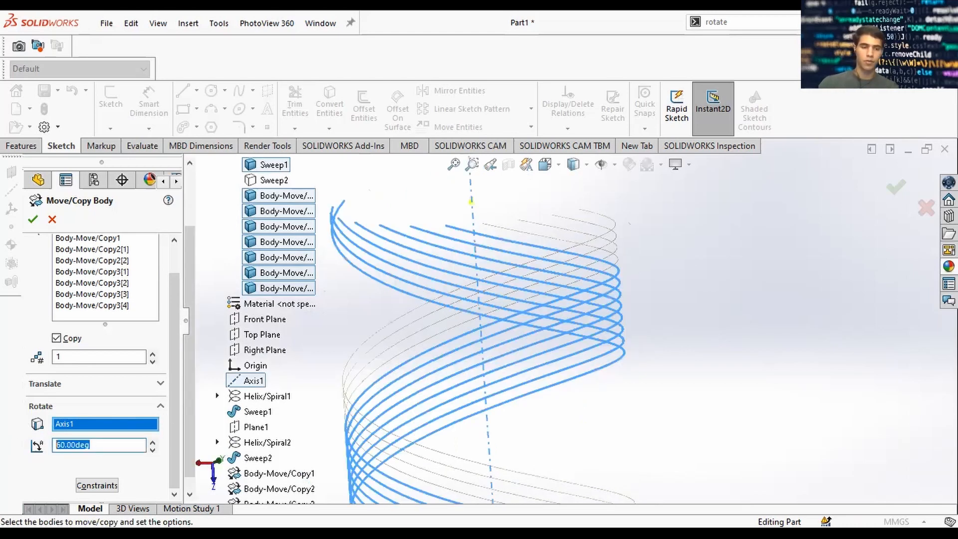
text(120)
key(Return)
middle_drag(633, 342, 643, 383)
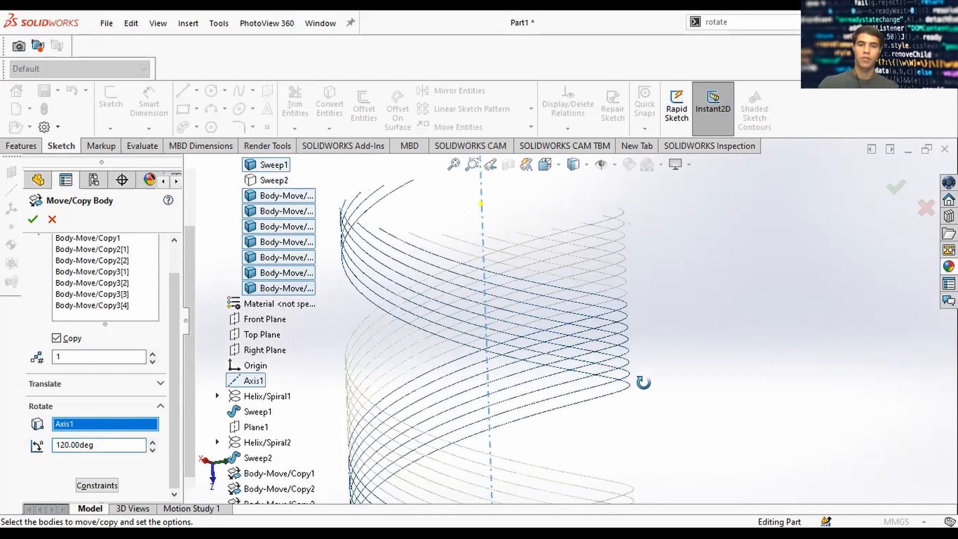
- Finish copying the eight selected wires, rotated 120 degrees around Axis1
click(33, 219)
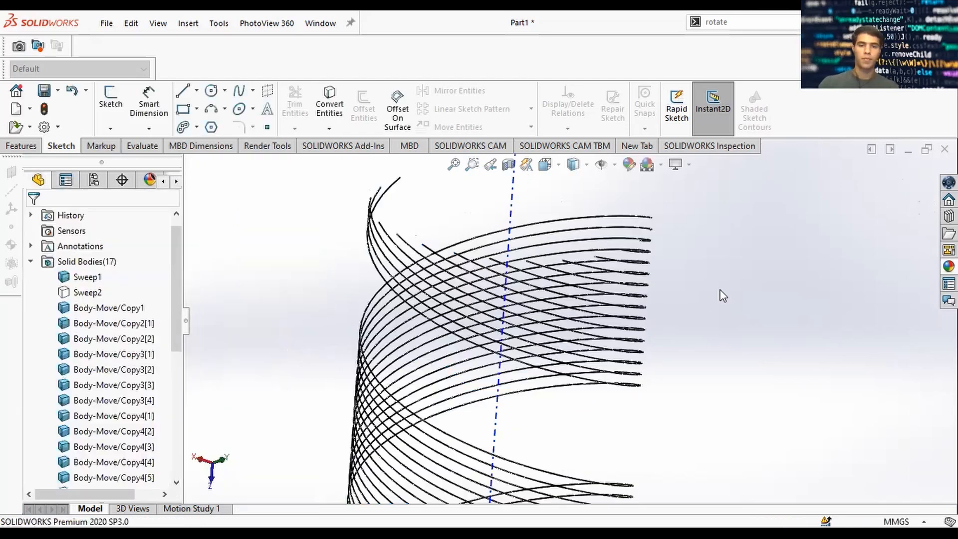
middle_drag(696, 248, 777, 309)
- Start Move/Copy Bodies again and select Sweep1 and all fifteen copied wires as the bodies, leaving out Sweep2
click(762, 26)
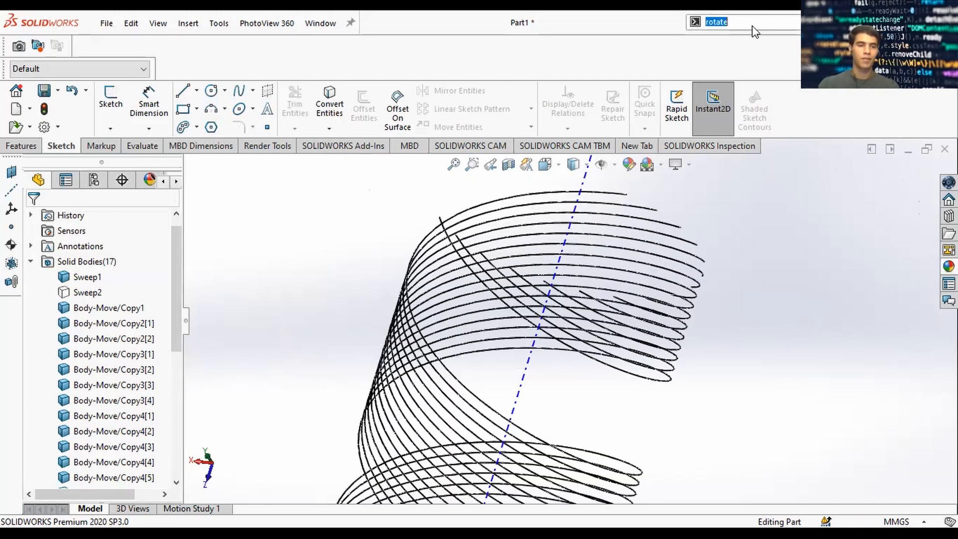
key(Return)
scroll(260, 261, up, 3)
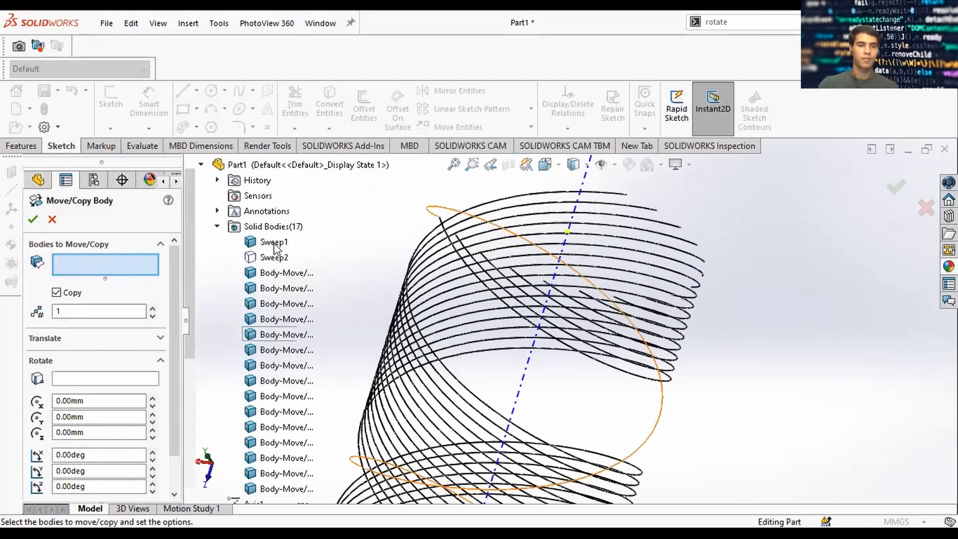
click(274, 243)
click(285, 272)
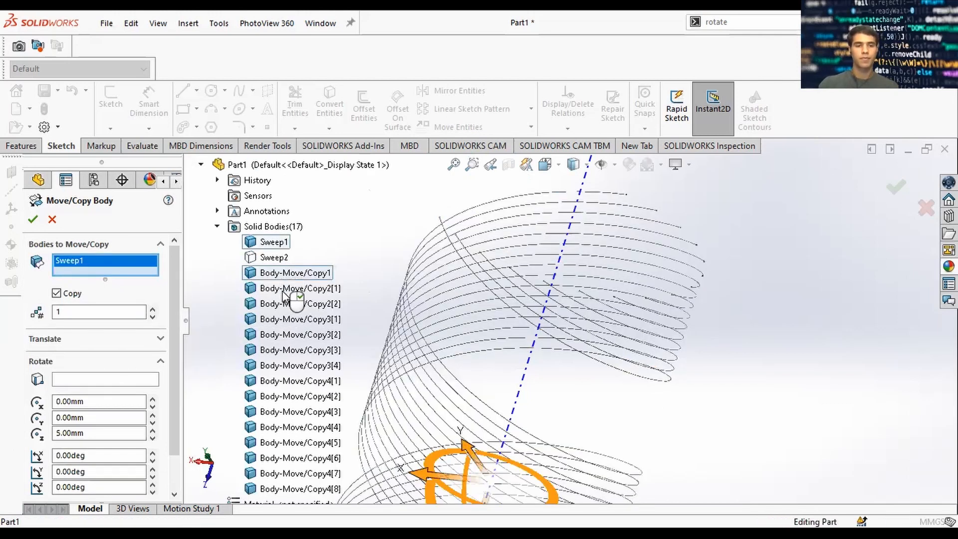
click(286, 288)
click(287, 304)
click(289, 320)
click(291, 335)
click(294, 350)
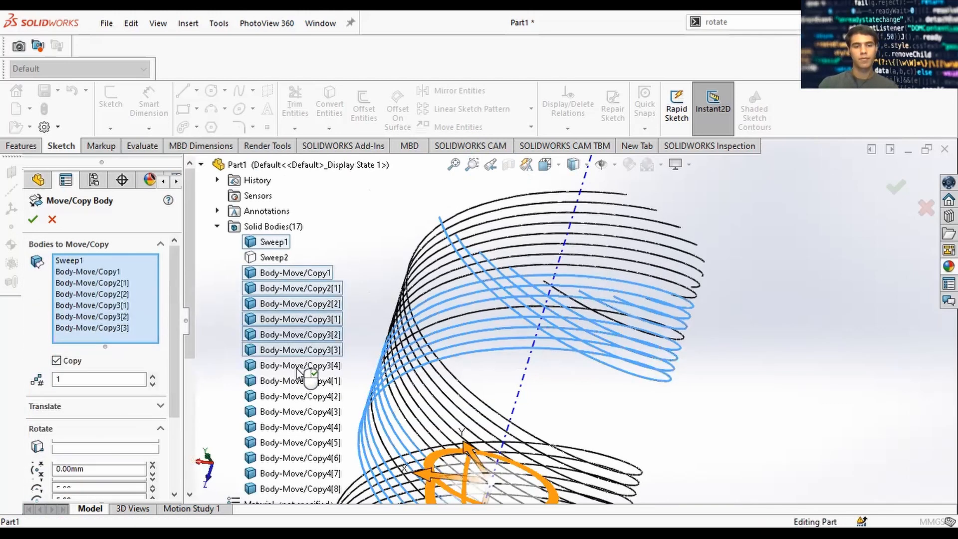
click(296, 366)
click(296, 381)
click(300, 397)
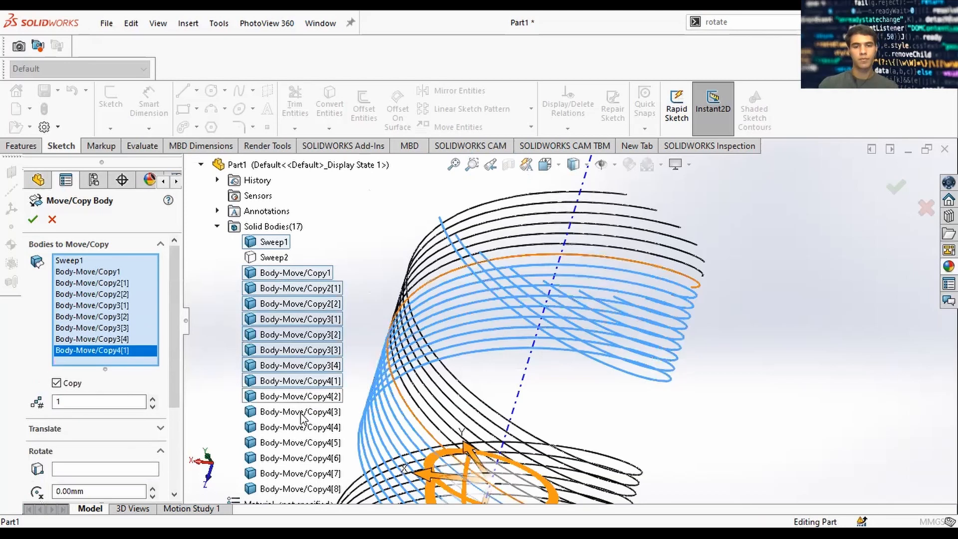
click(310, 428)
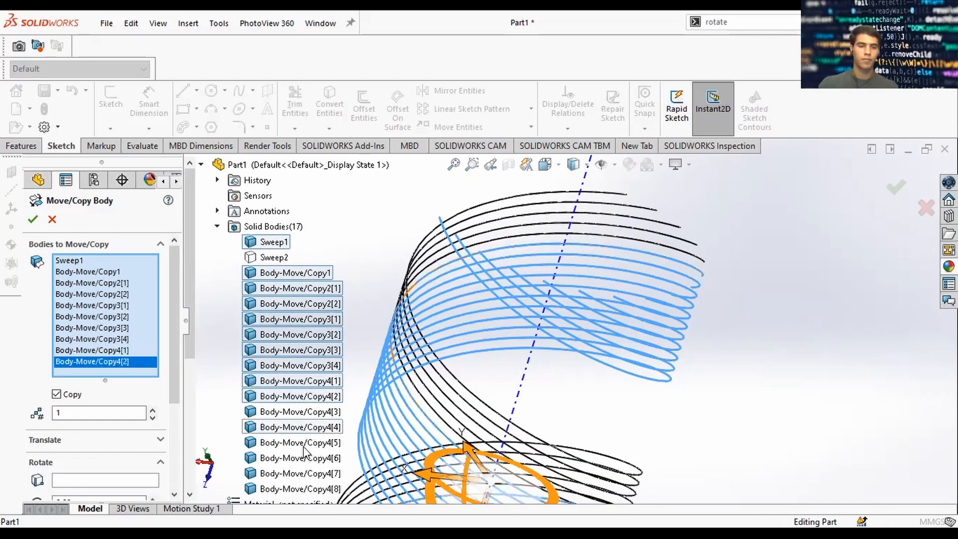
click(310, 444)
click(310, 459)
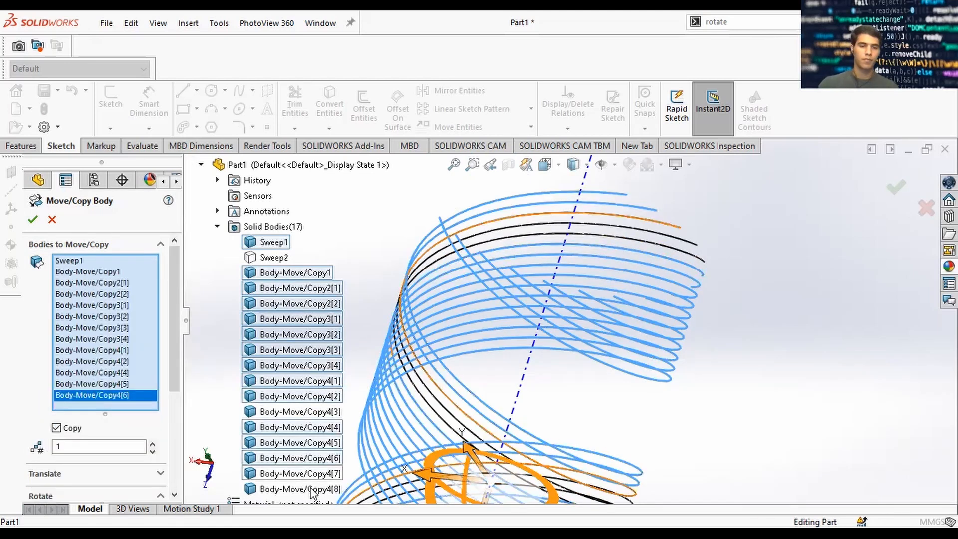
click(312, 473)
click(401, 397)
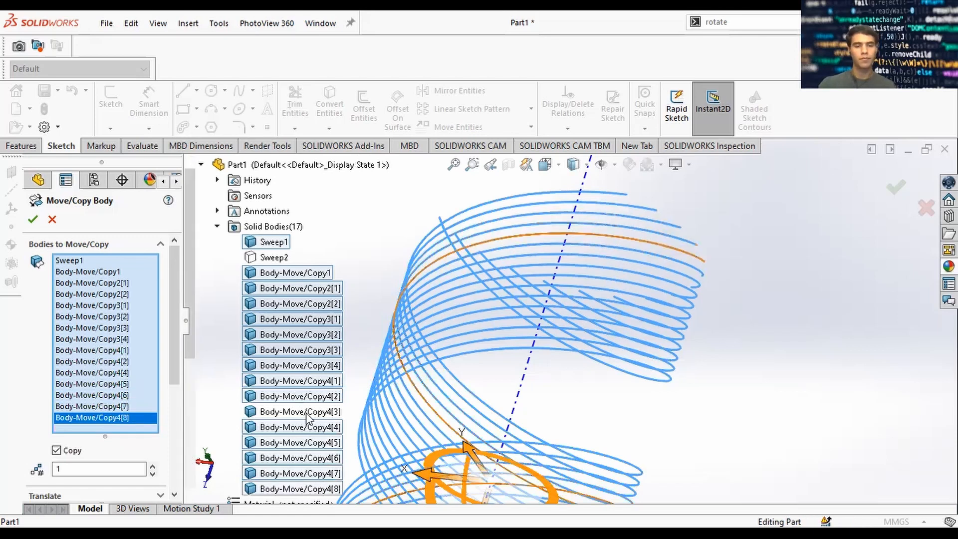
click(340, 370)
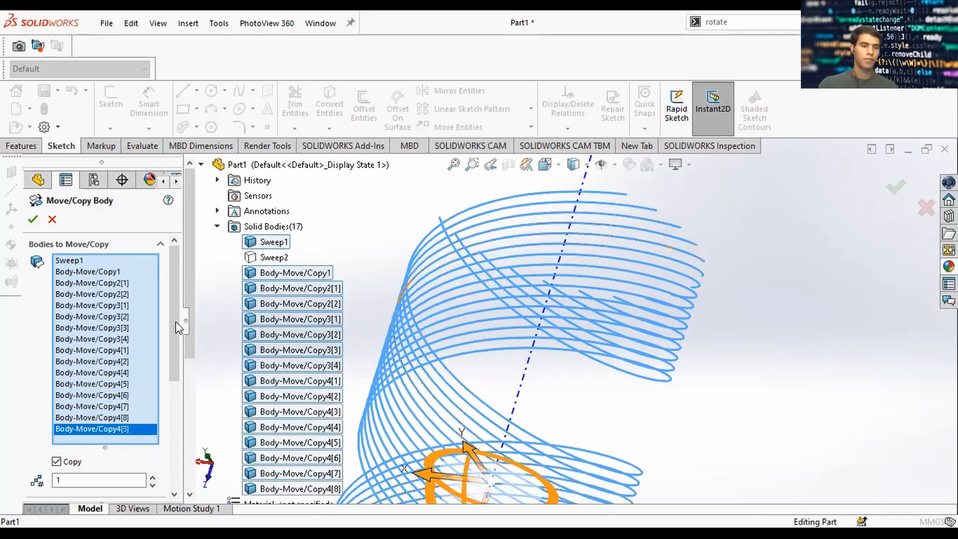
- Copy the sixteen selected wires once, rotated 240 degrees around Axis1
scroll(116, 427, down, 3)
click(87, 428)
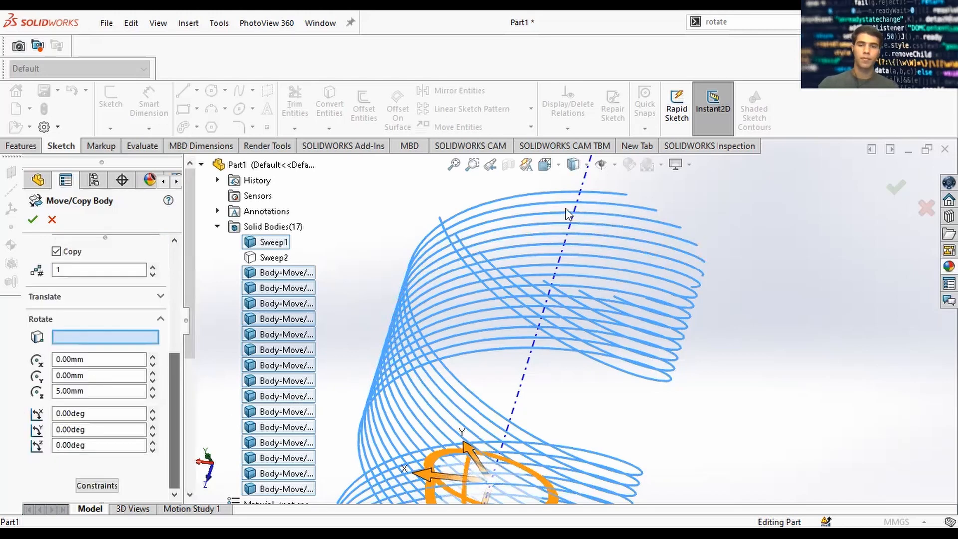
click(567, 231)
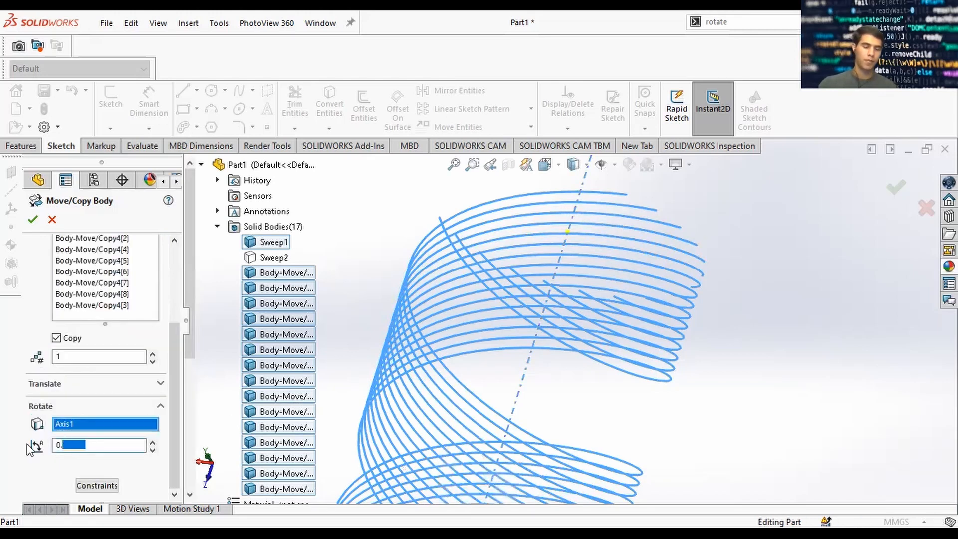
text(240)
key(Return)
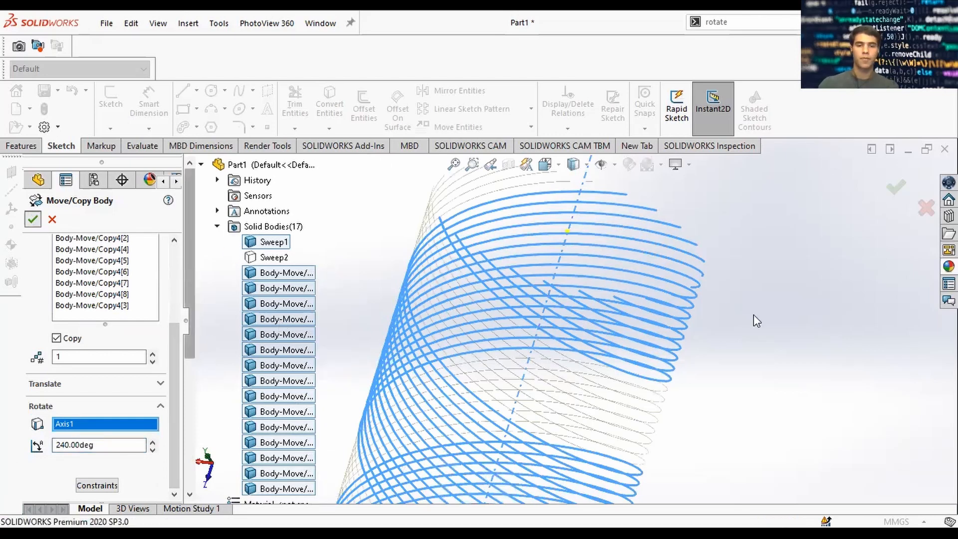
mouse_move(769, 311)
middle_down()
mouse_move(691, 232)
mouse_move(665, 232)
mouse_move(639, 268)
mouse_move(641, 279)
mouse_move(687, 252)
mouse_move(720, 368)
mouse_move(732, 357)
mouse_move(694, 364)
mouse_move(785, 305)
mouse_move(762, 310)
middle_up()
middle_drag(791, 255, 626, 359)
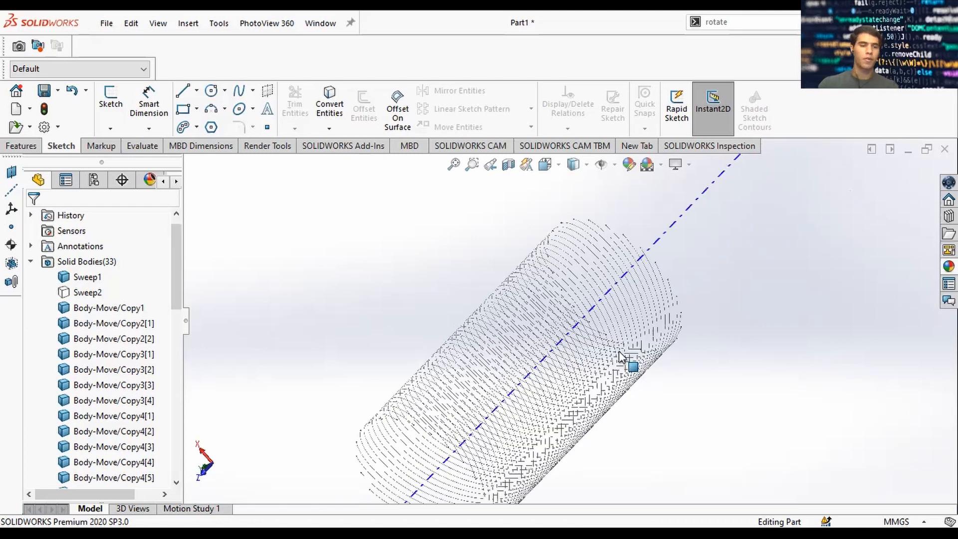
- Hide the Sweep1 body and show the Sweep2 body in the Solid Bodies folder
click(31, 262)
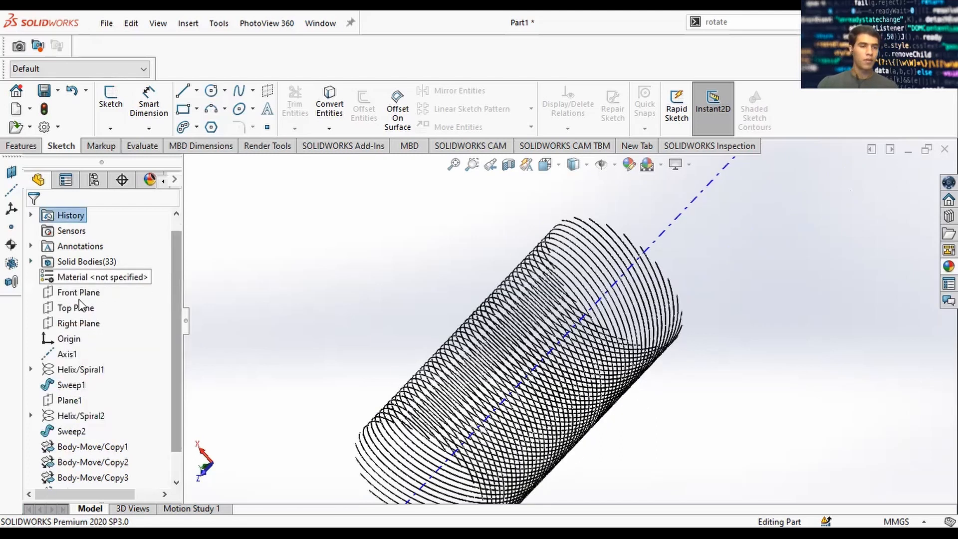
click(30, 261)
scroll(88, 287, up, 1)
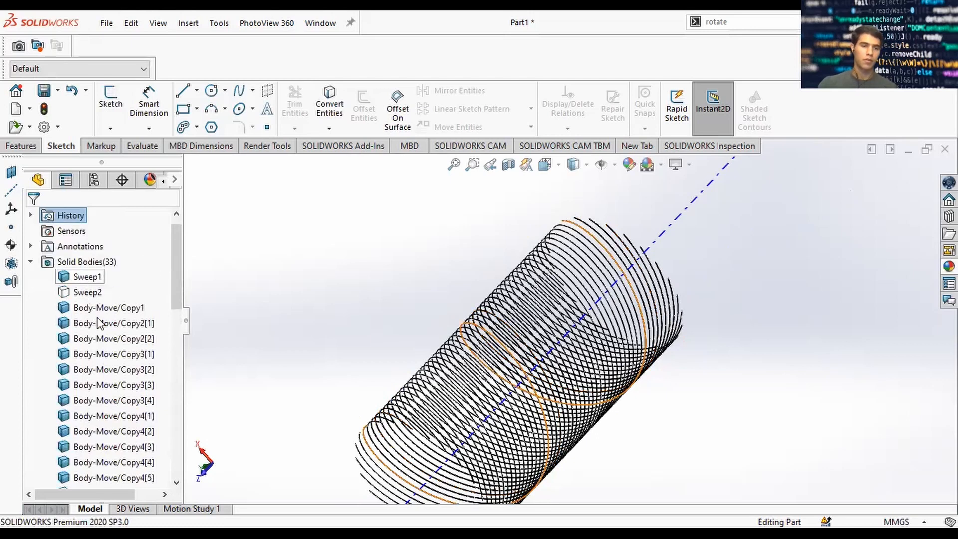
- Hide all copied wire bodies from Body-Move/Copy1 to Body-Move/Copy5[16], leaving only Sweep2 displayed
click(132, 324)
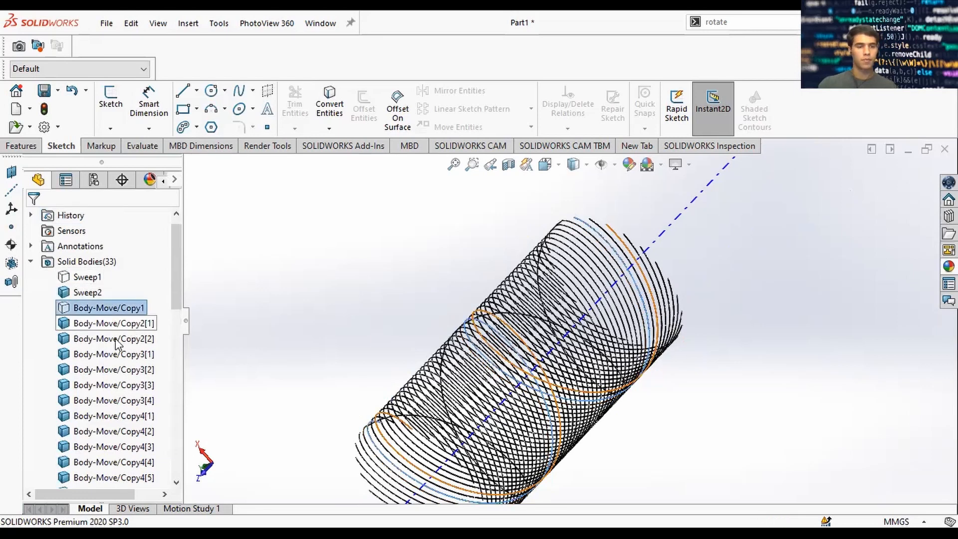
shift+click(116, 341)
shift+click(105, 354)
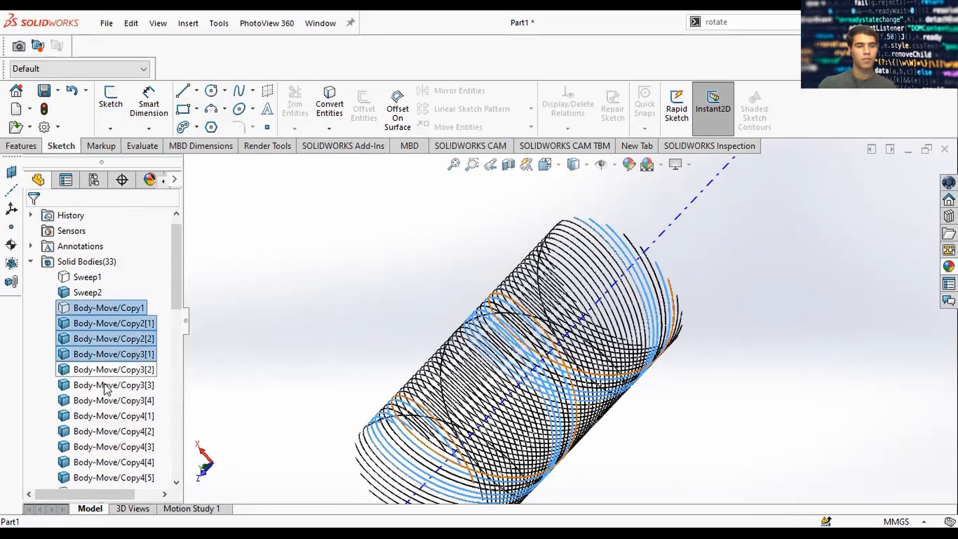
shift+click(109, 402)
scroll(107, 245, down, 4)
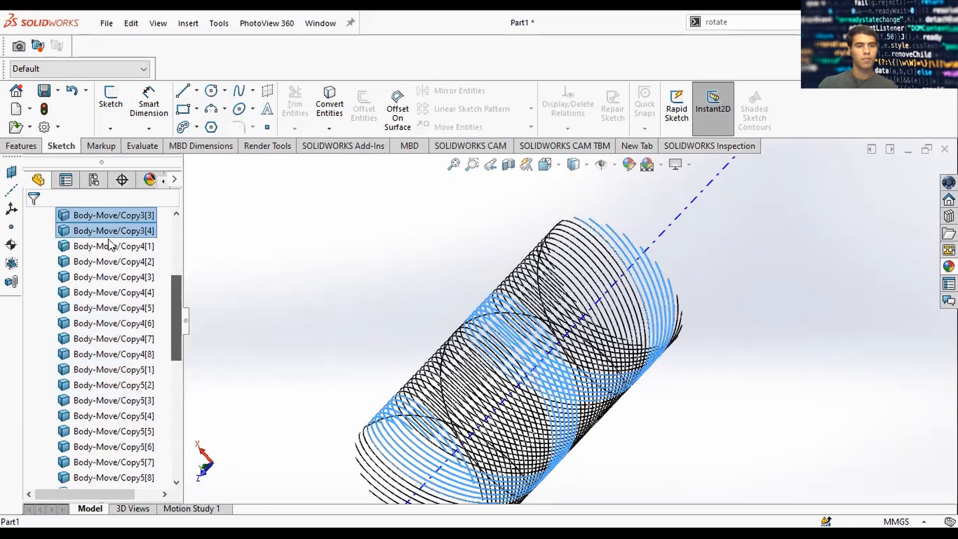
shift+click(105, 263)
shift+click(120, 310)
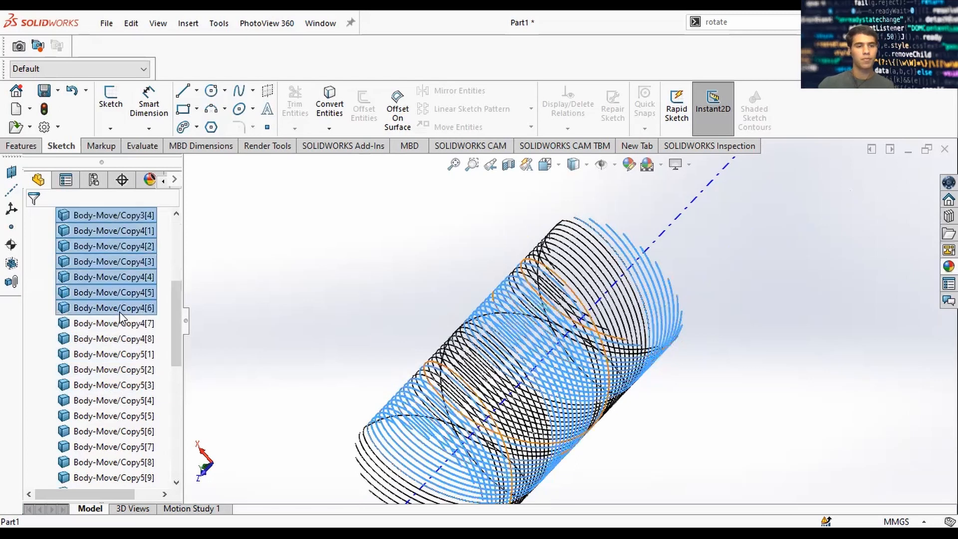
shift+click(122, 328)
shift+click(142, 396)
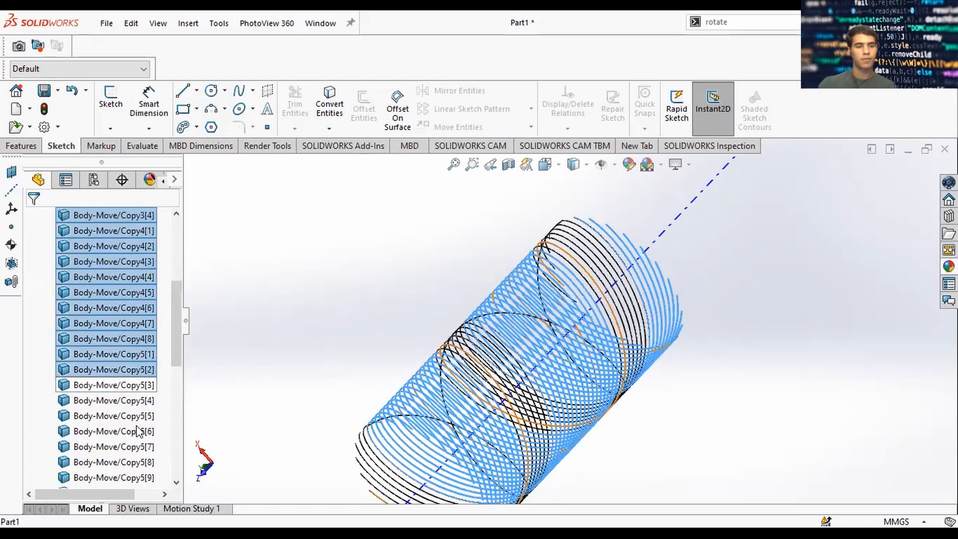
shift+click(141, 446)
shift+click(148, 462)
scroll(179, 414, down, 3)
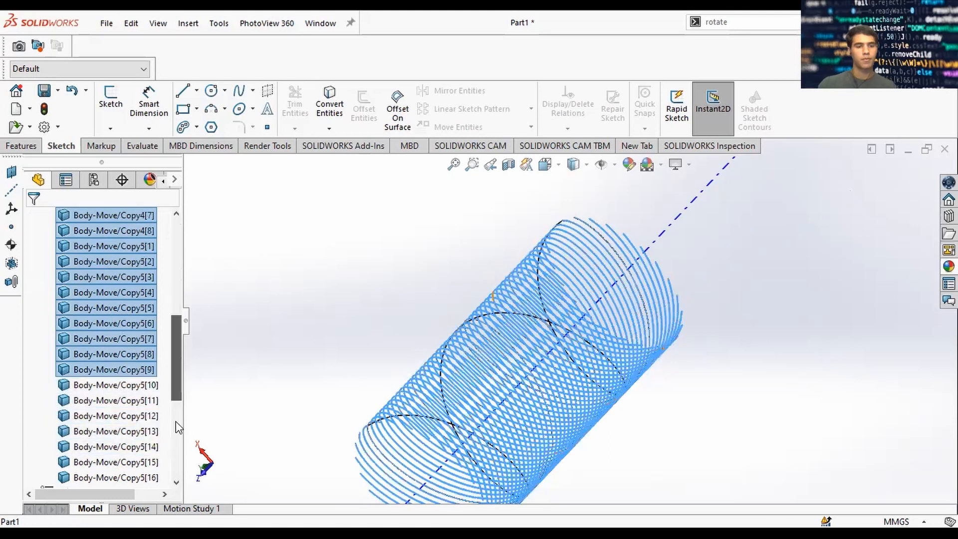
scroll(134, 309, down, 2)
shift+click(131, 327)
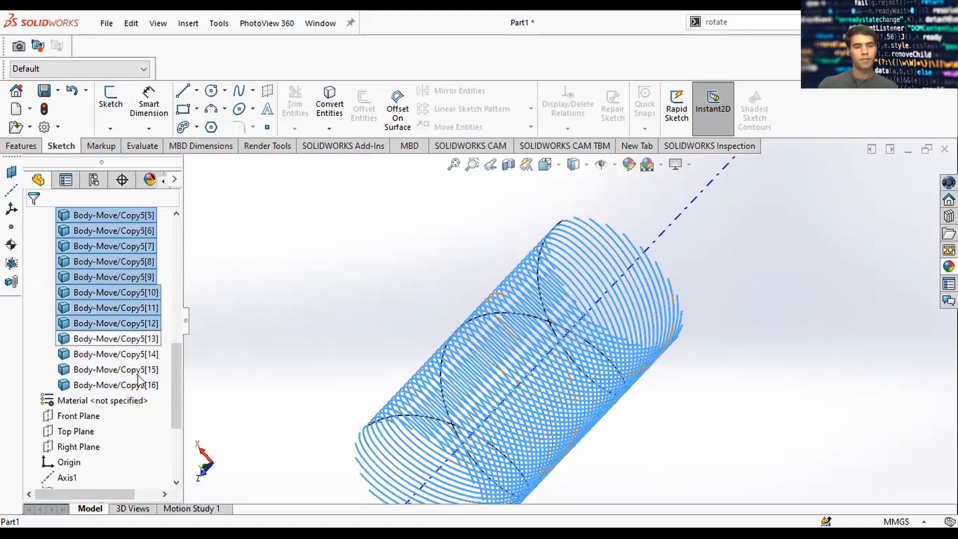
shift+click(138, 373)
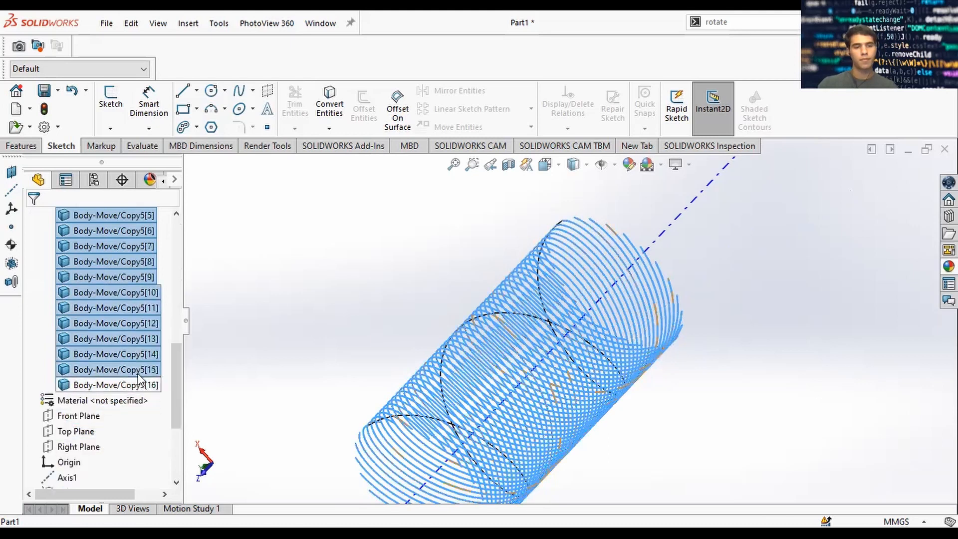
right_click(145, 298)
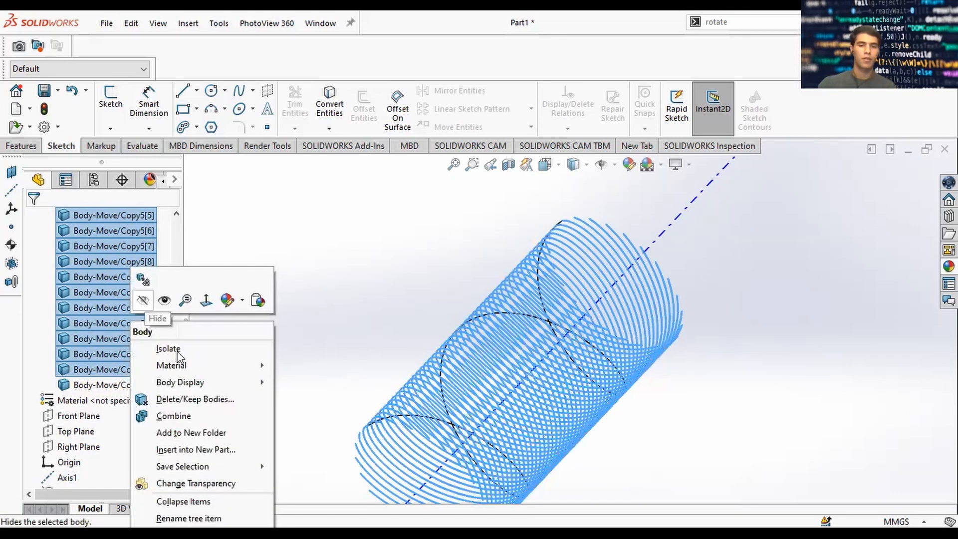
click(495, 231)
middle_drag(496, 230, 512, 310)
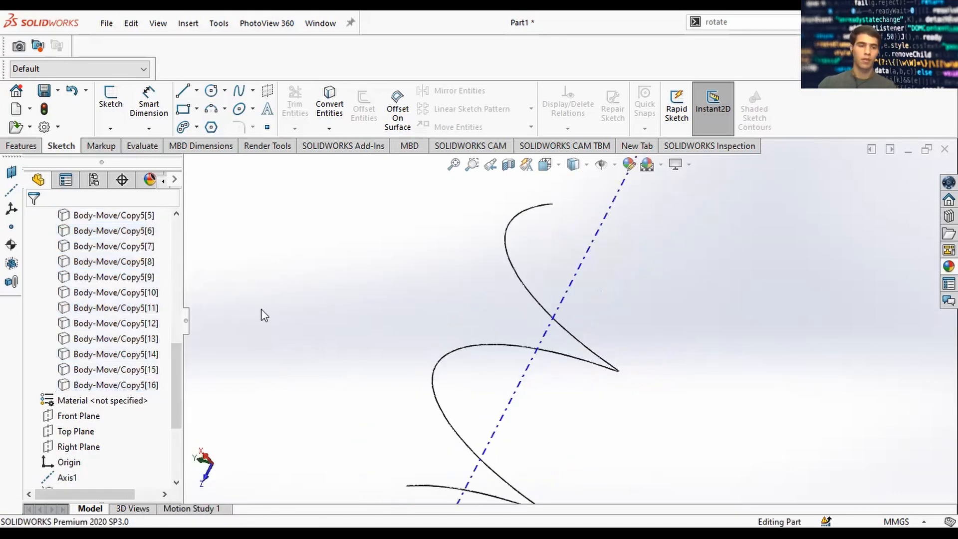
- Try displaying the Sweep1 body together with Sweep2
drag(179, 346, 328, 242)
click(90, 293)
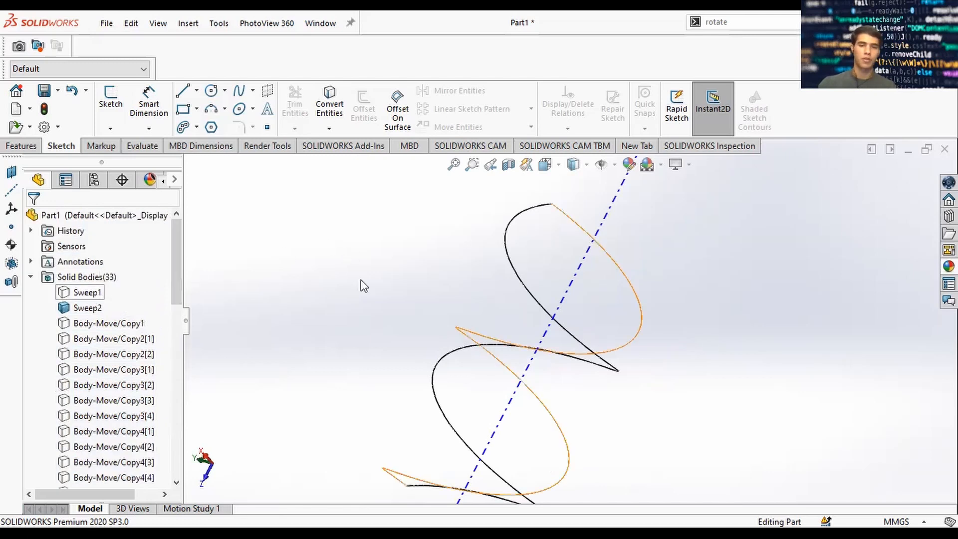
click(90, 295)
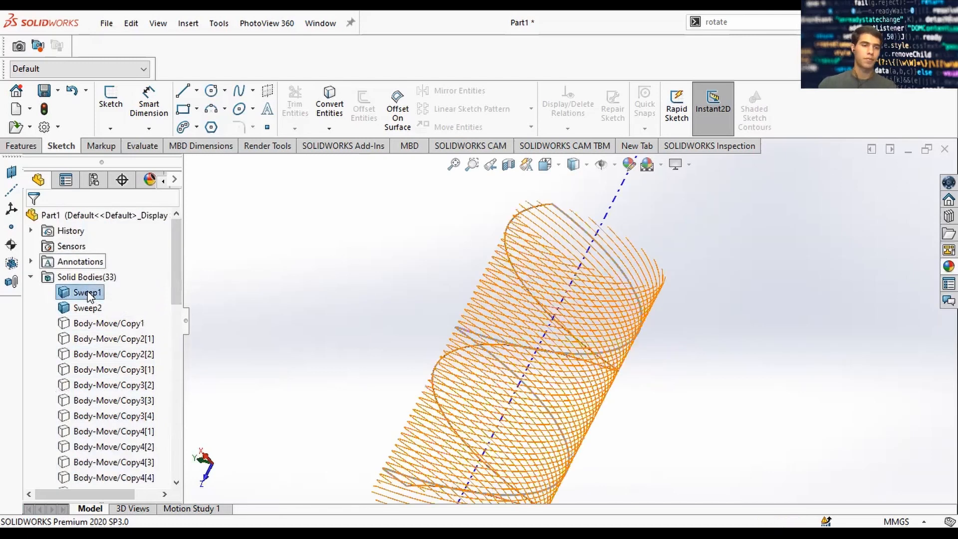
click(32, 277)
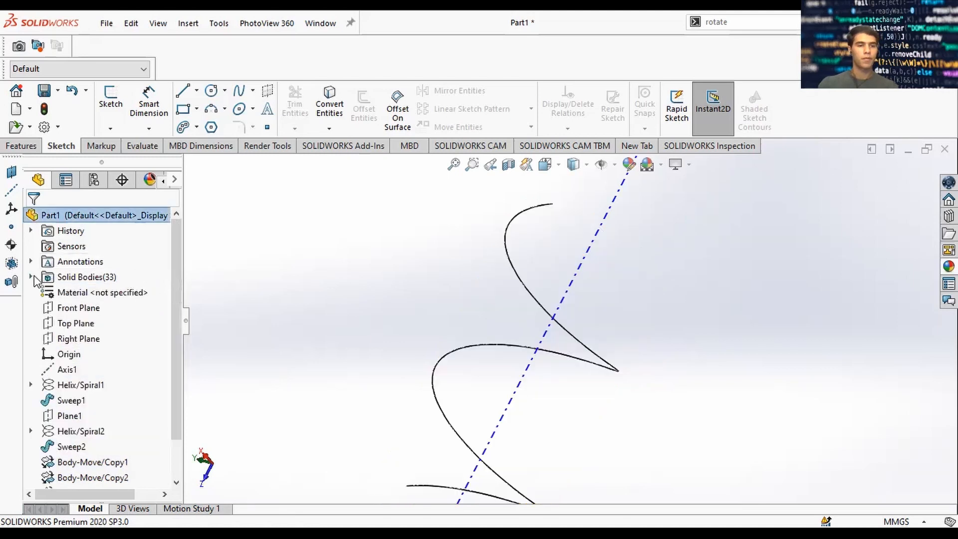
- Start Move/Copy Bodies with Copy enabled and select Sweep2 as the body to copy
scroll(174, 272, down, 1)
scroll(184, 319, down, 2)
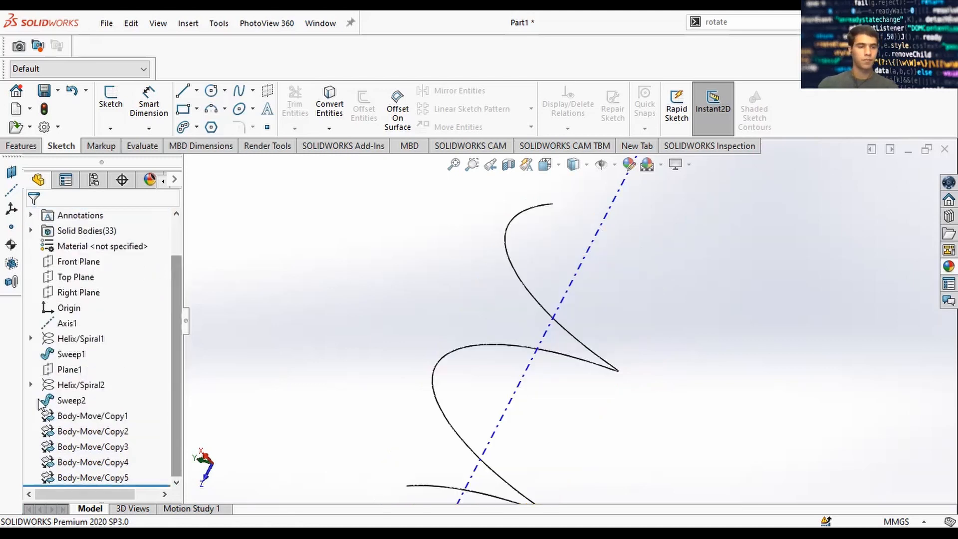
click(734, 23)
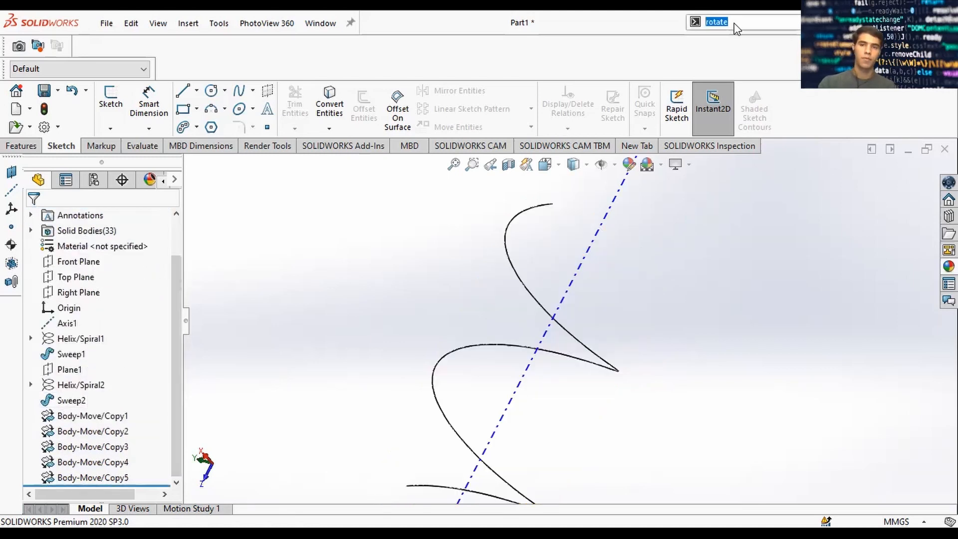
key(Return)
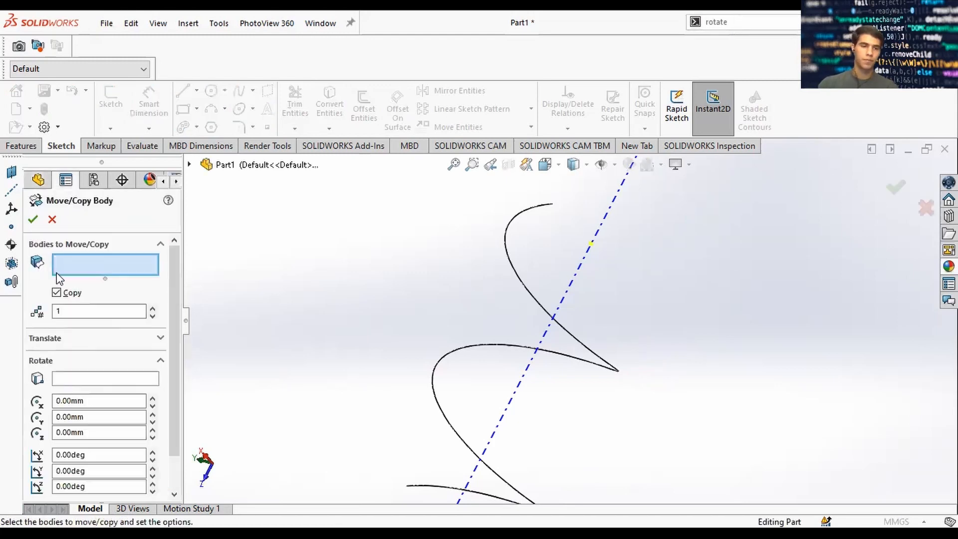
click(89, 247)
click(90, 252)
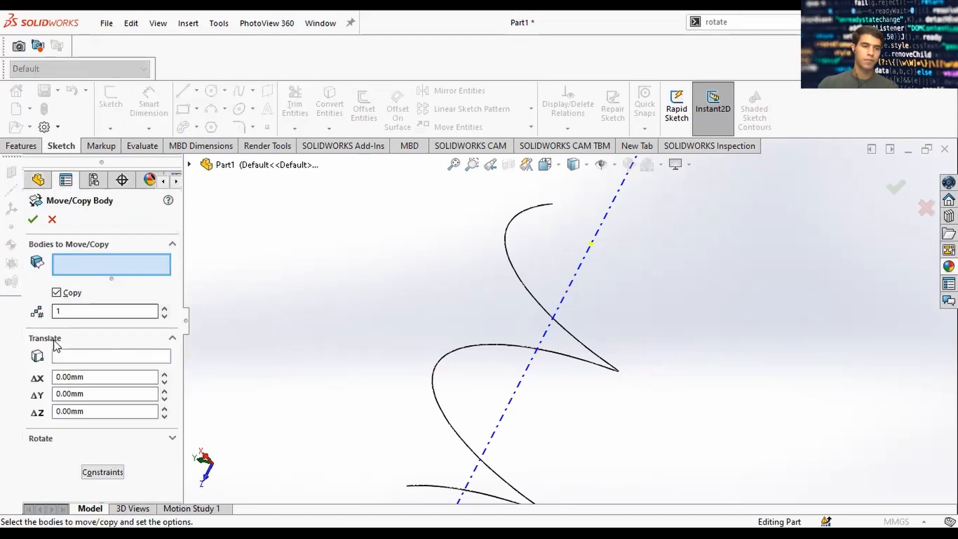
click(60, 341)
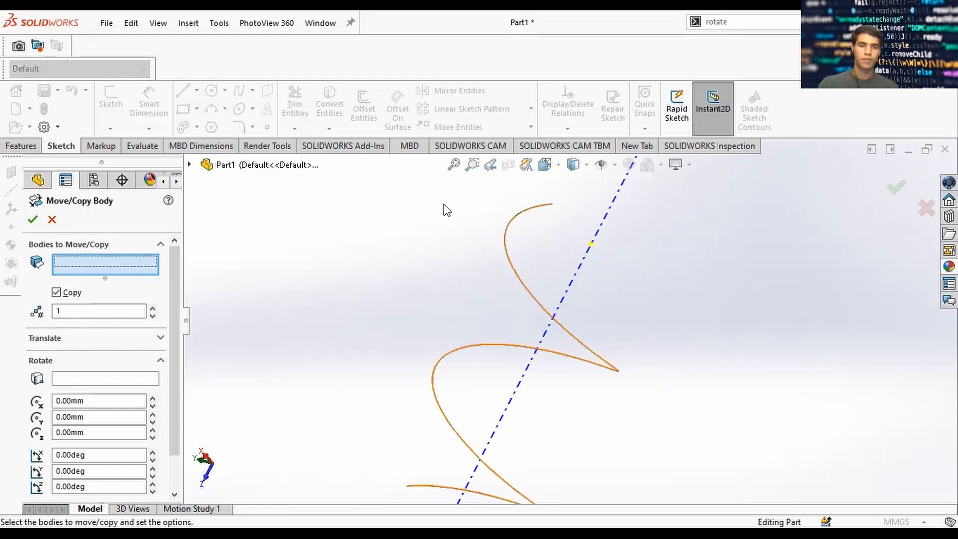
key(c)
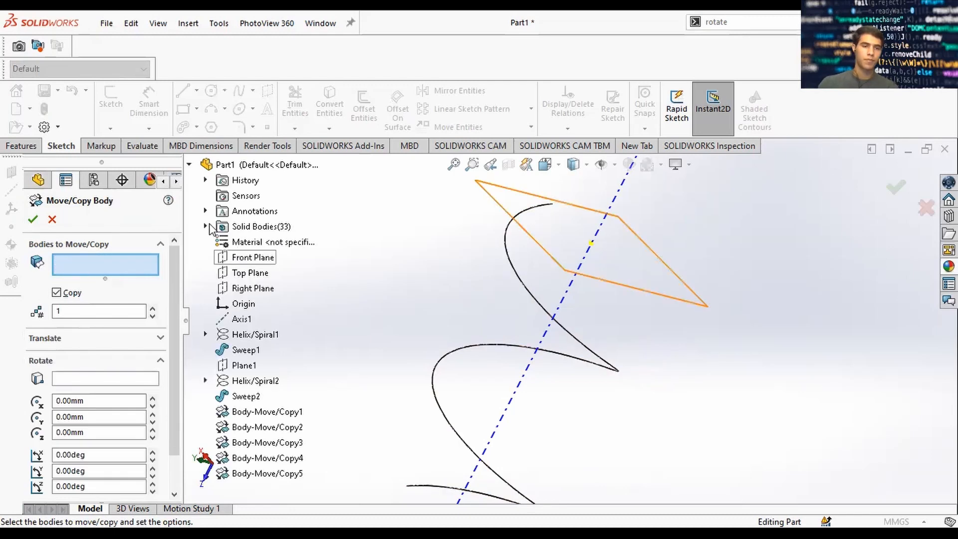
click(269, 197)
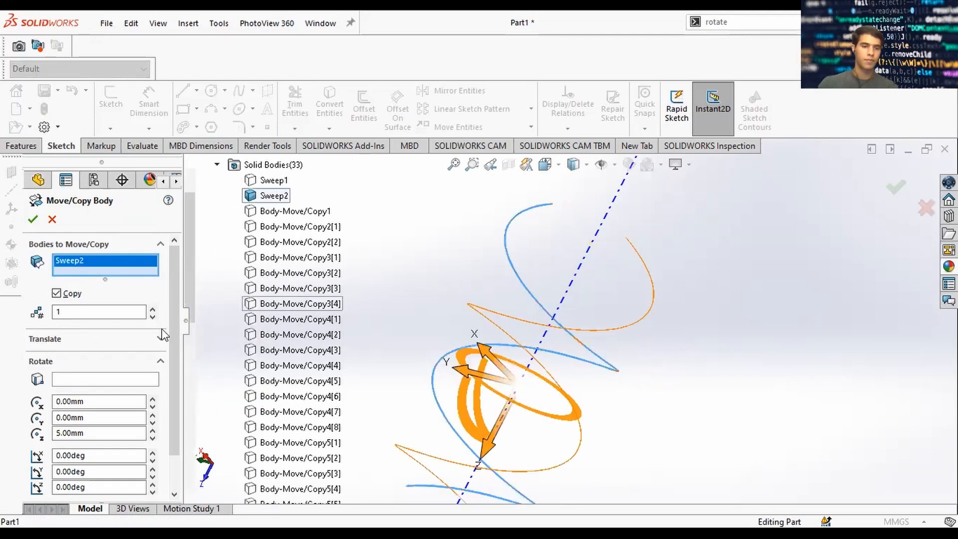
- Create one copy of Sweep2 rotated 15 degrees around Axis1
drag(172, 320, 170, 366)
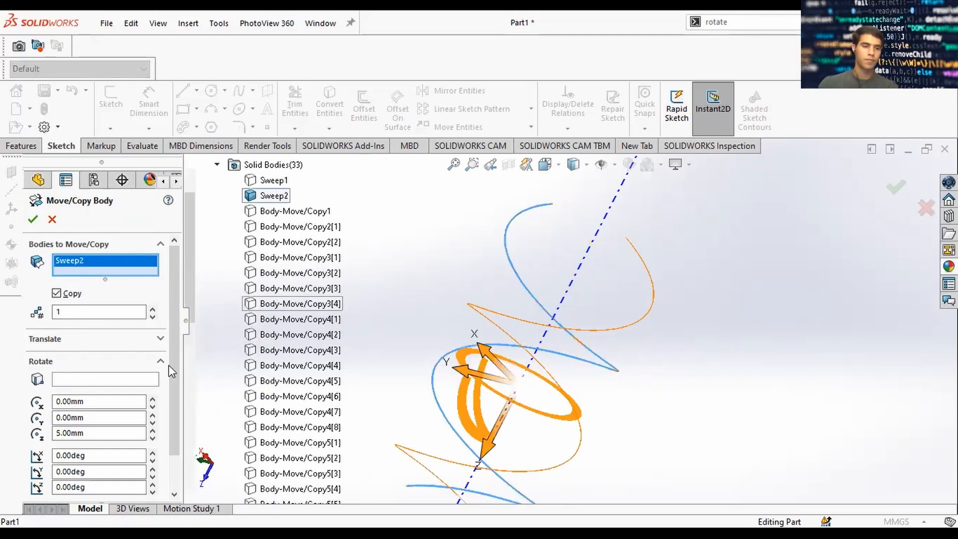
click(589, 262)
drag(95, 400, 18, 379)
text(5)
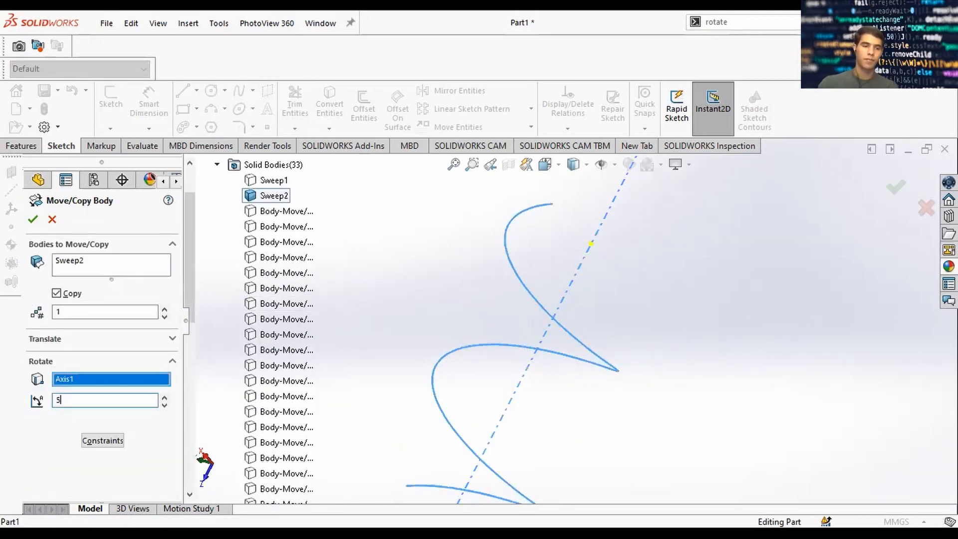
key(Return)
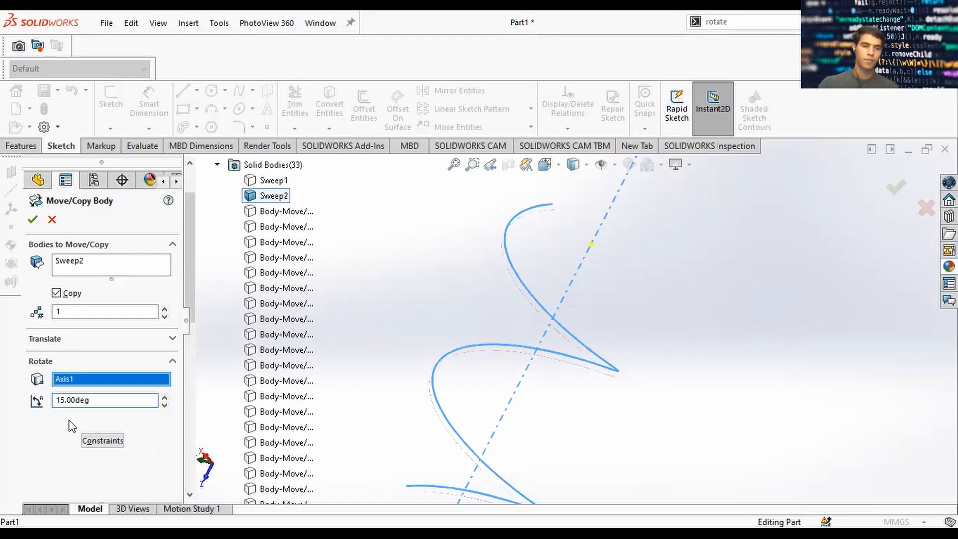
middle_drag(464, 219, 577, 237)
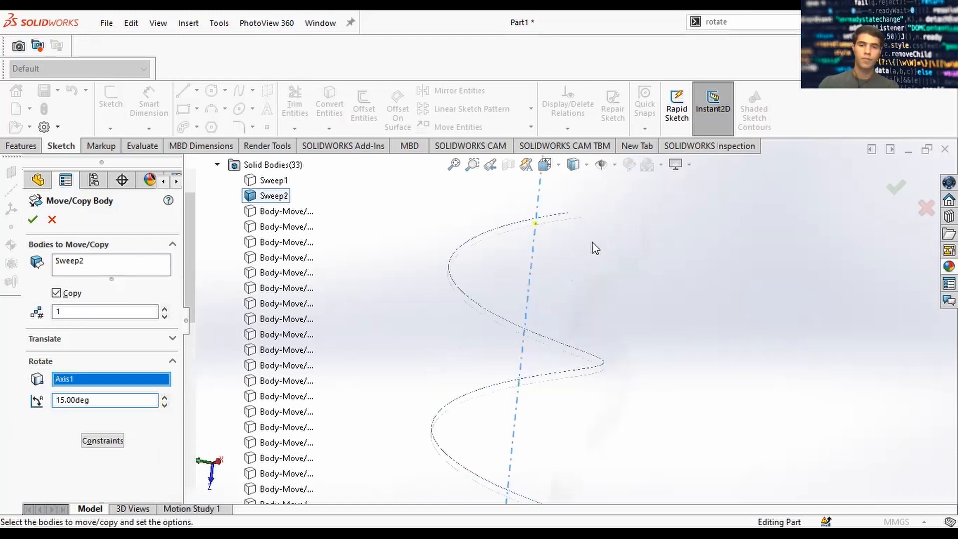
scroll(608, 264, down, 5)
click(33, 219)
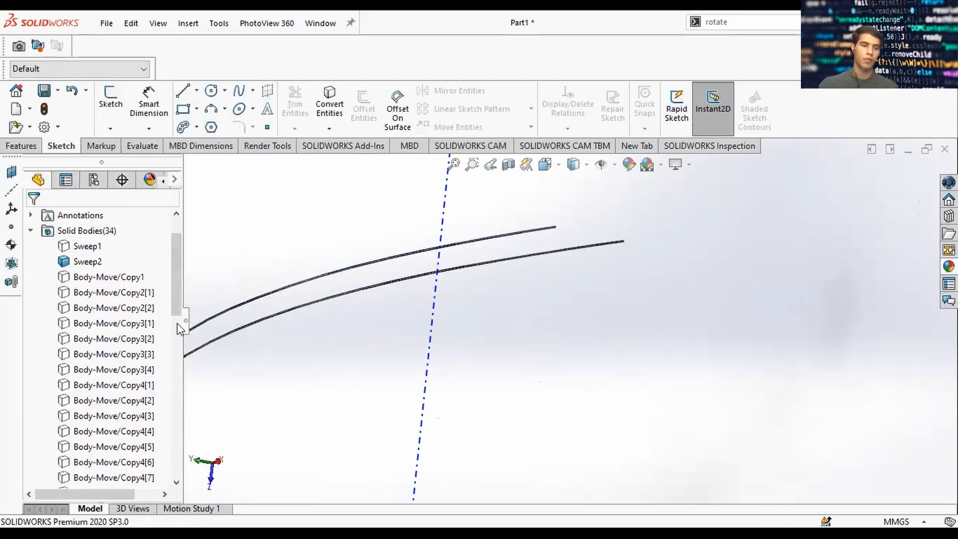
- Copy Sweep2 and Body-Move/Copy6 once, rotated 30 degrees around Axis1
scroll(144, 320, down, 10)
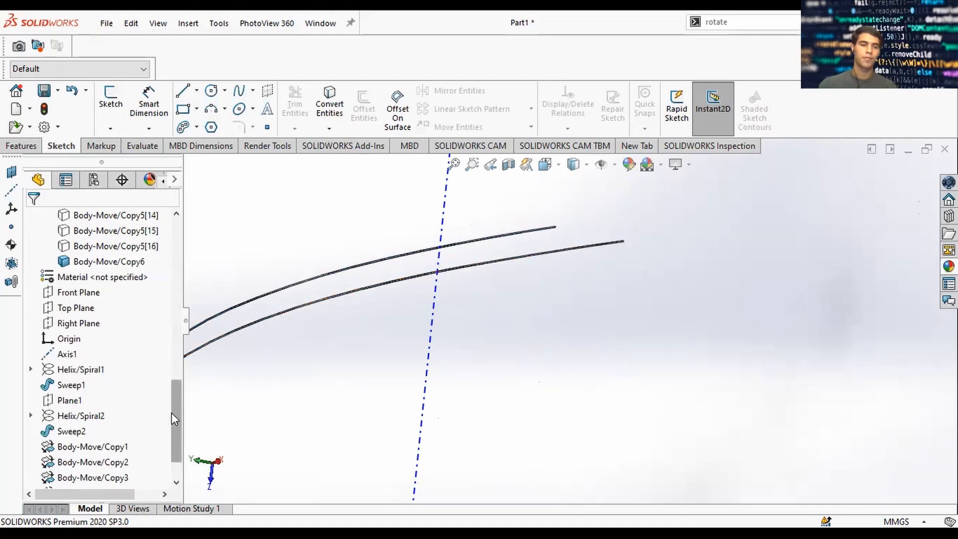
scroll(180, 252, up, 12)
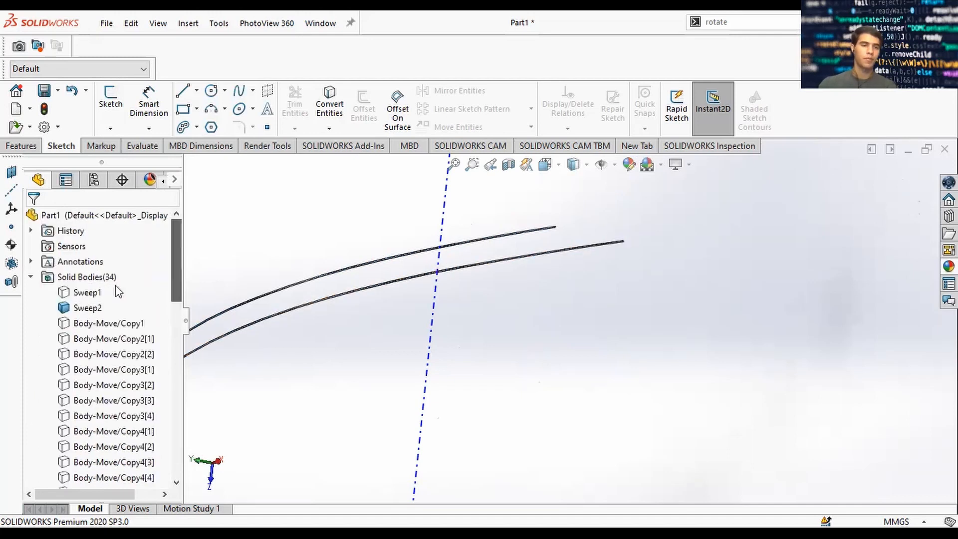
click(773, 22)
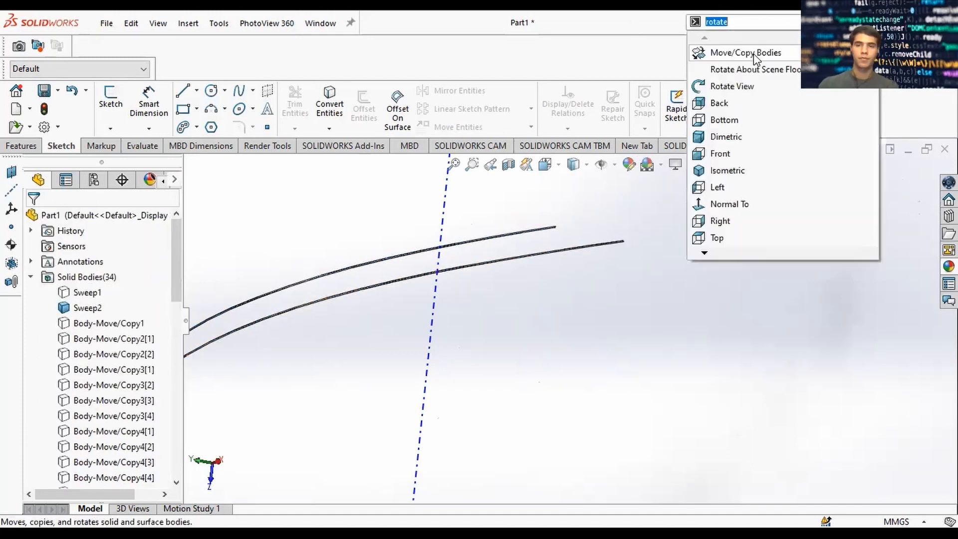
click(753, 53)
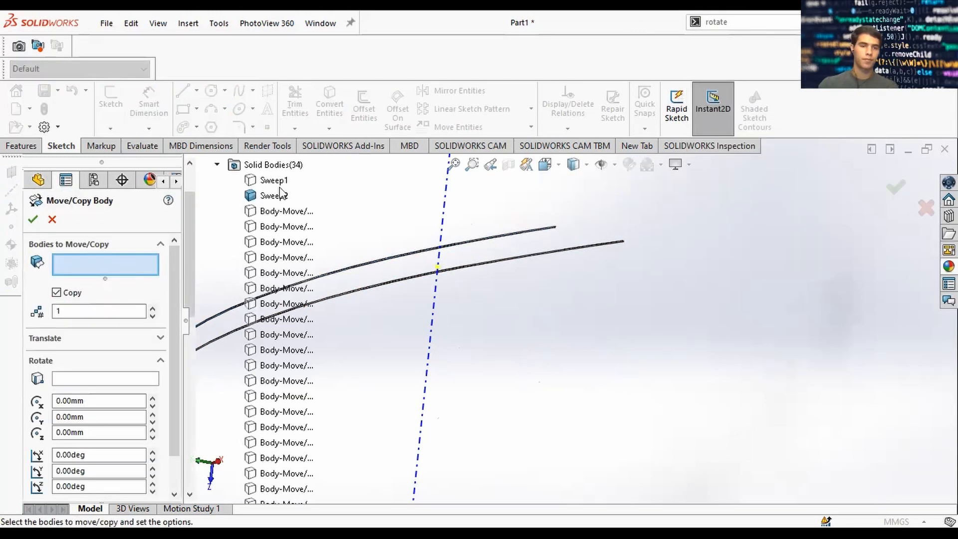
click(288, 248)
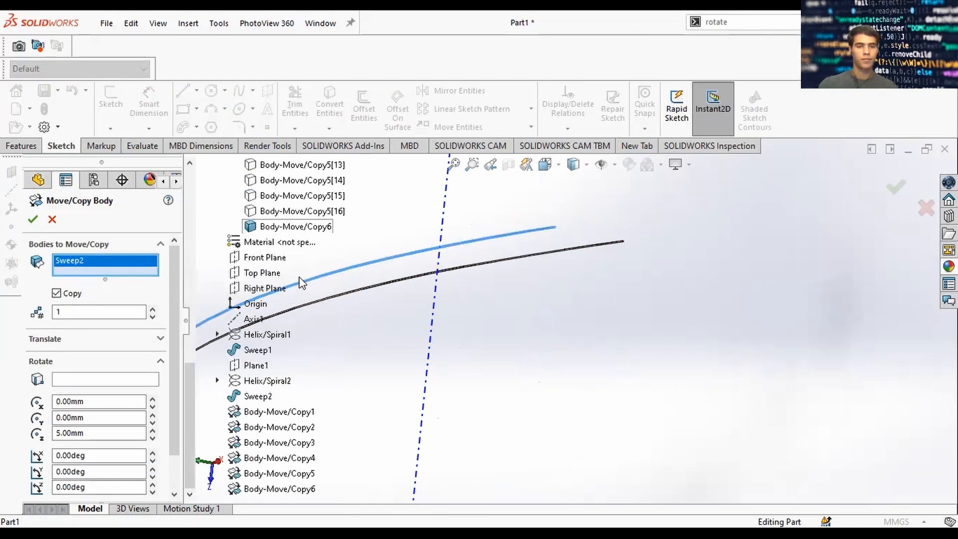
scroll(291, 336, up, 2)
click(294, 320)
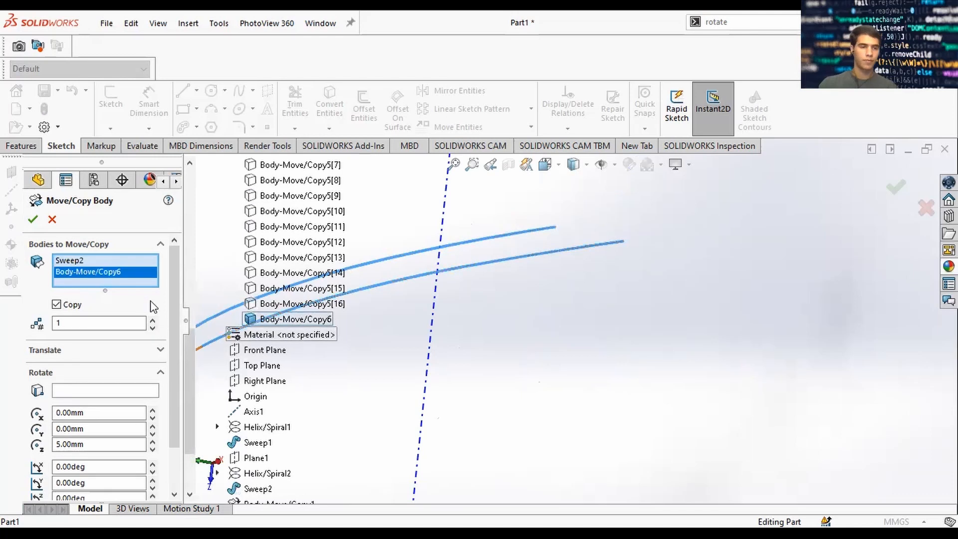
scroll(133, 371, down, 2)
click(101, 341)
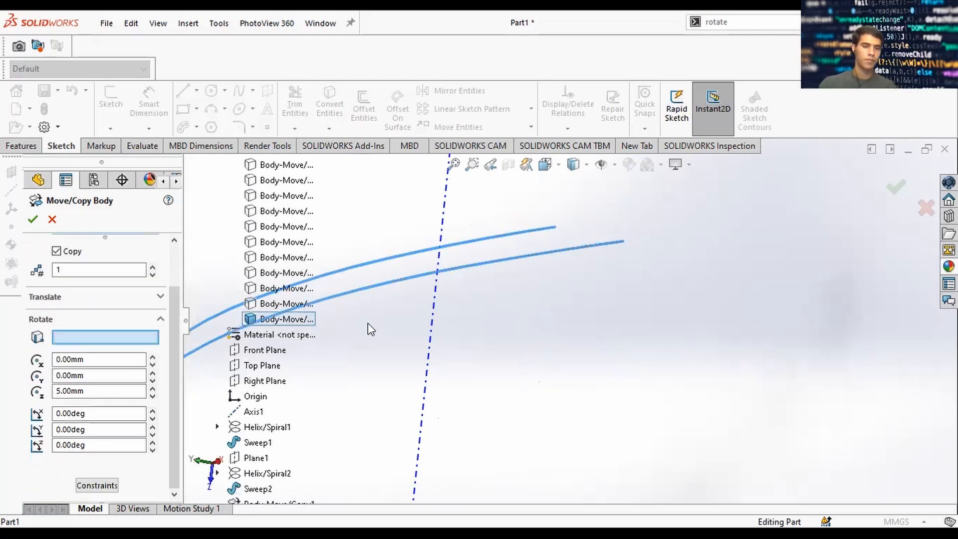
click(414, 333)
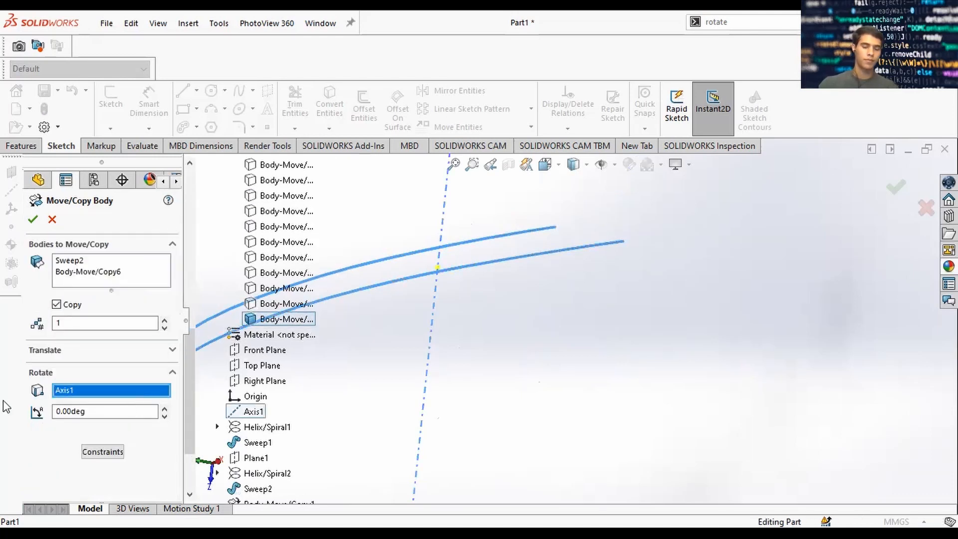
text(30)
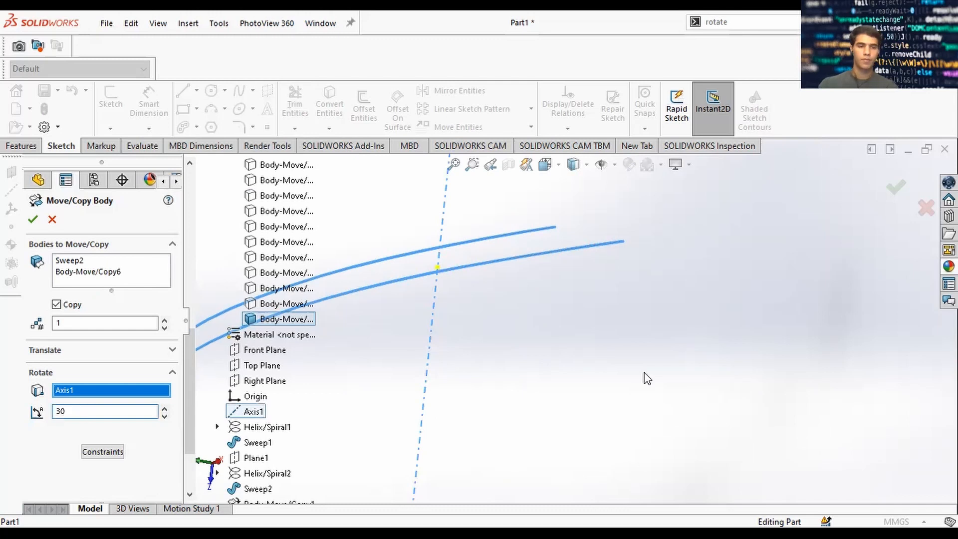
click(32, 219)
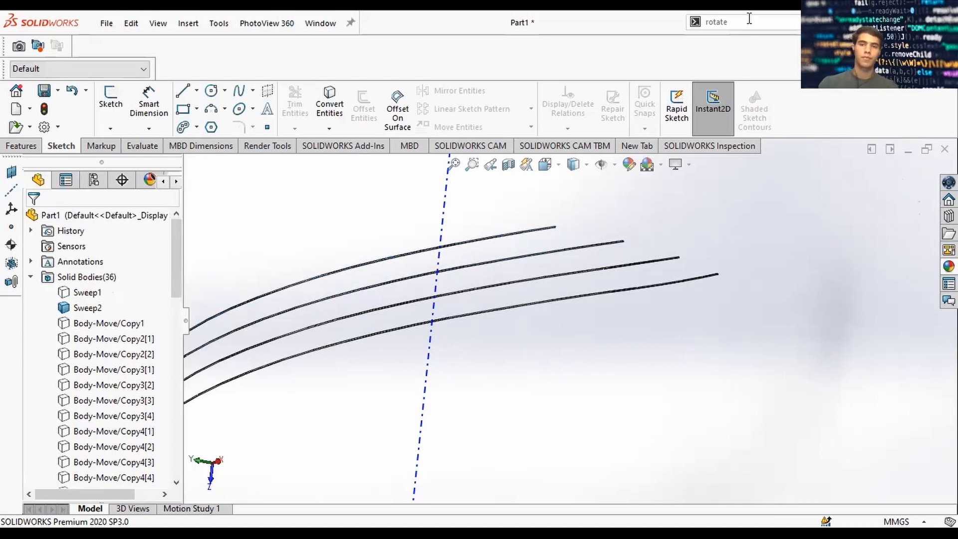
- Start another body copy and select Sweep2, Body-Move/Copy6, Body-Move/Copy7[1] and Body-Move/Copy7[2]
click(732, 25)
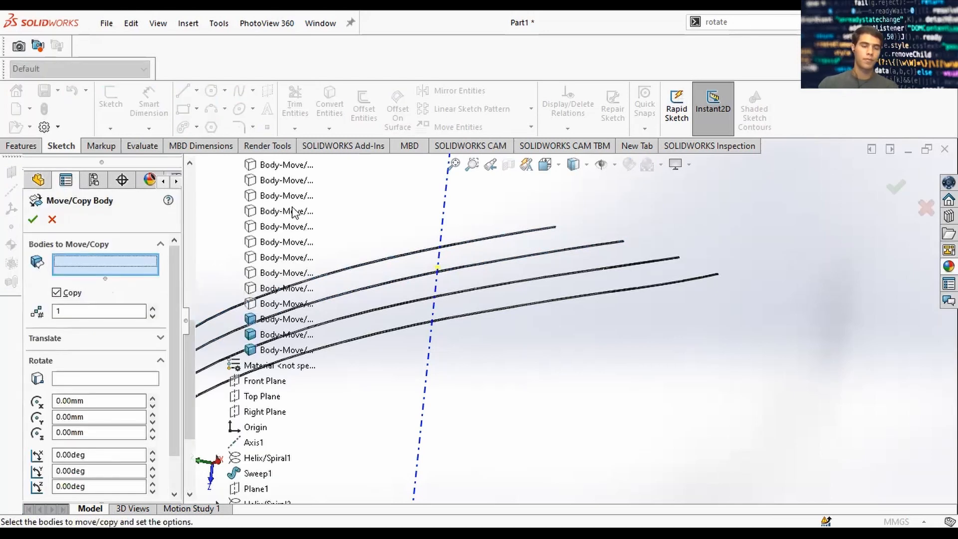
scroll(306, 219, up, 4)
scroll(277, 244, up, 6)
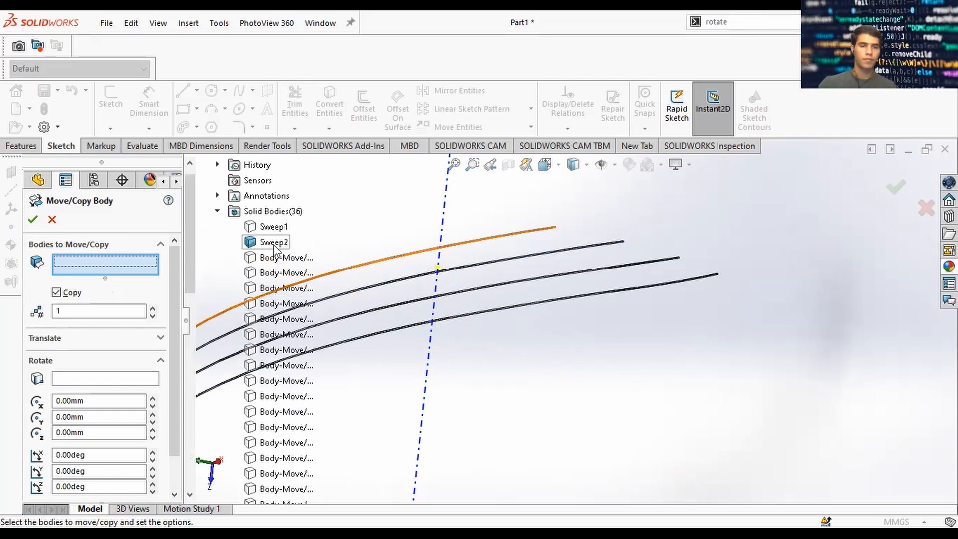
click(276, 244)
scroll(294, 270, down, 8)
click(297, 366)
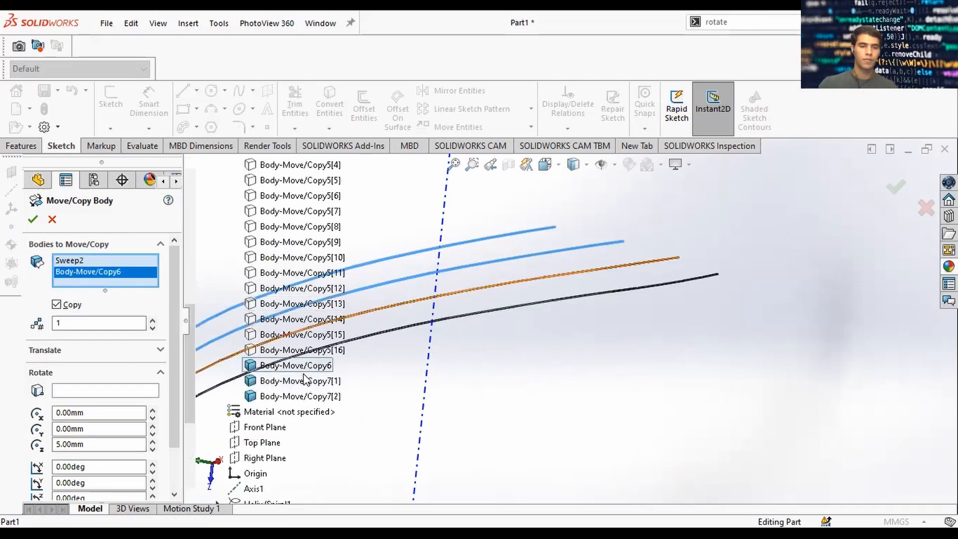
click(307, 381)
click(313, 396)
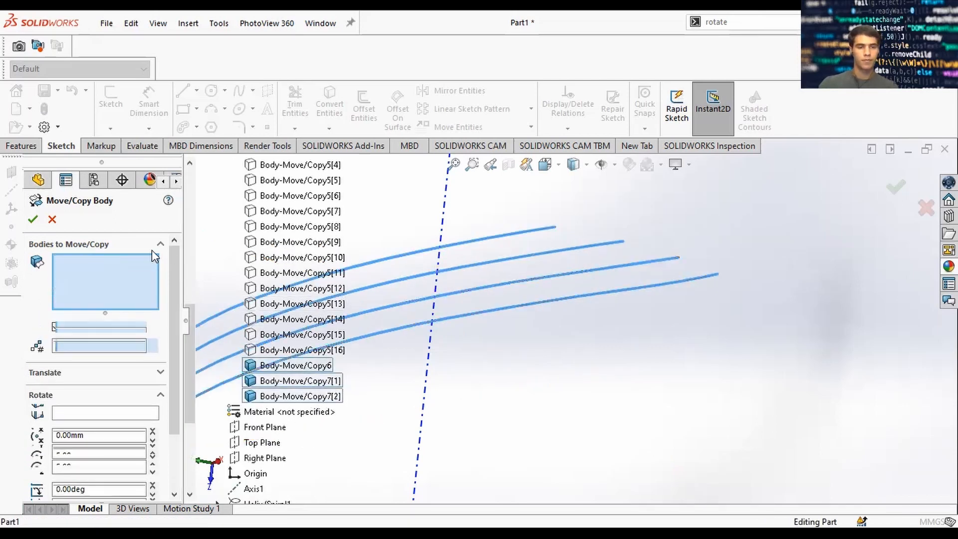
- Copy the four selected wires once, rotated 60 degrees around Axis1
drag(174, 274, 176, 336)
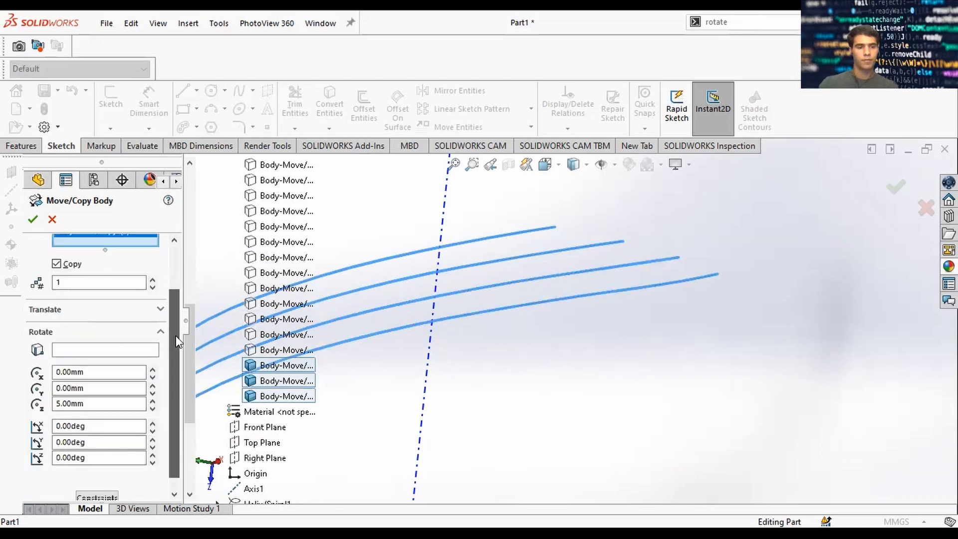
click(112, 335)
click(436, 257)
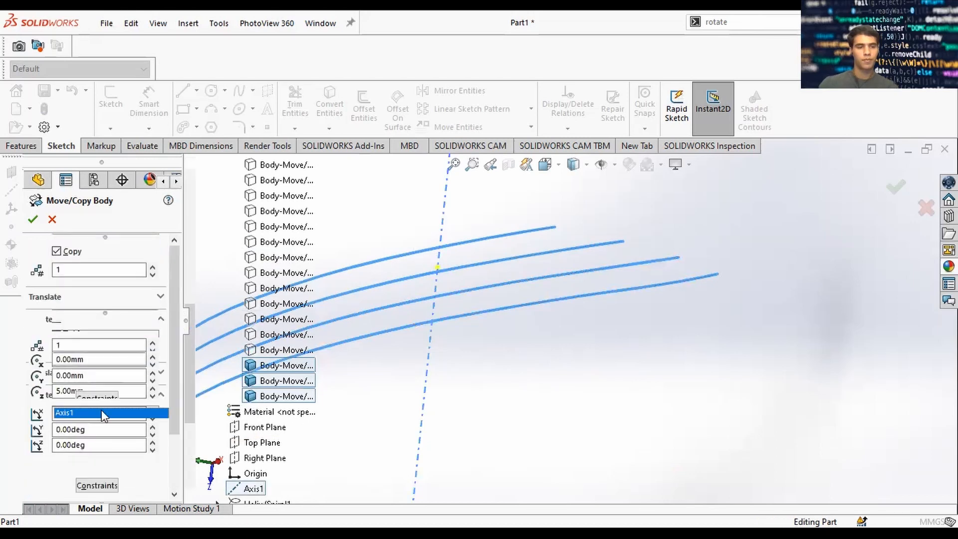
key(Tab)
text(60)
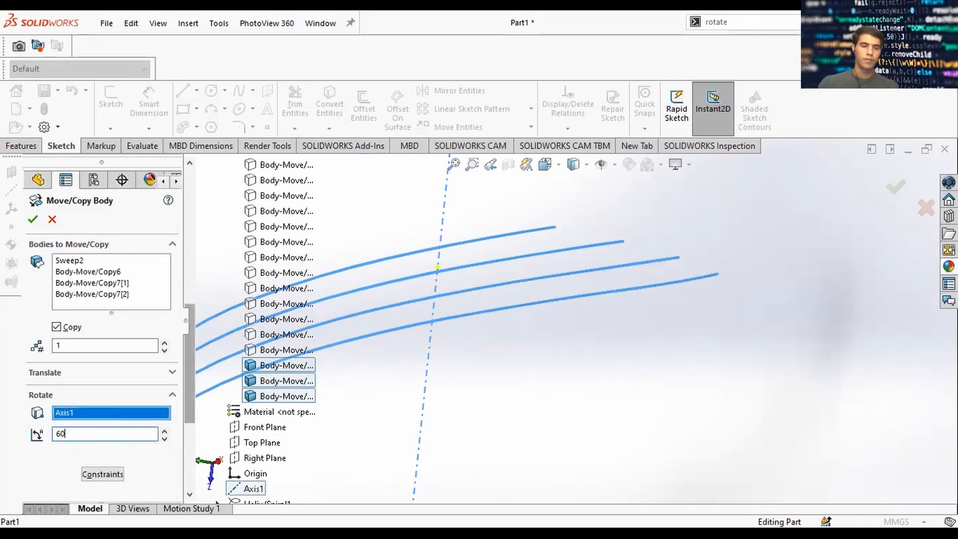
key(Return)
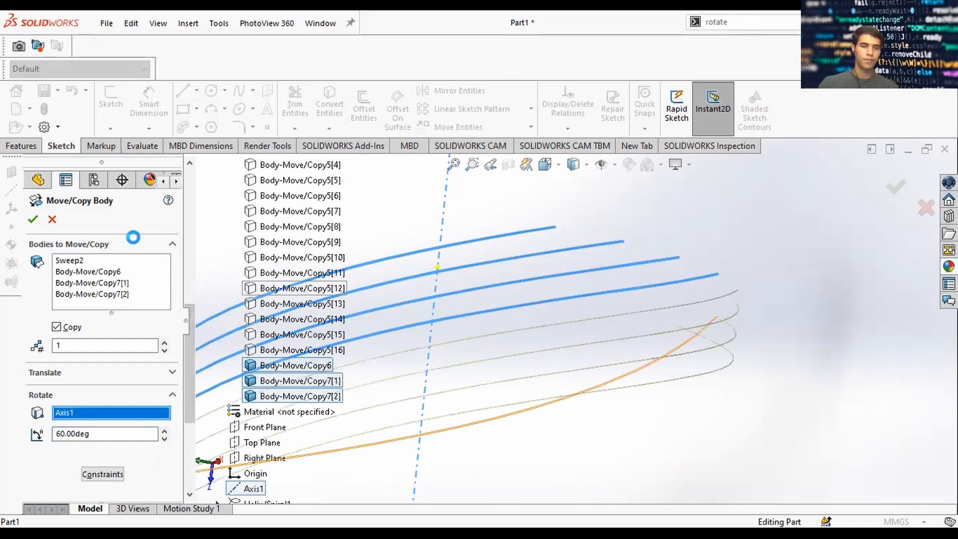
key(Return)
- Start another body copy and select Sweep2, Body-Move/Copy6, both Body-Move/Copy7 bodies and all four Body-Move/Copy8 bodies
scroll(624, 320, up, 5)
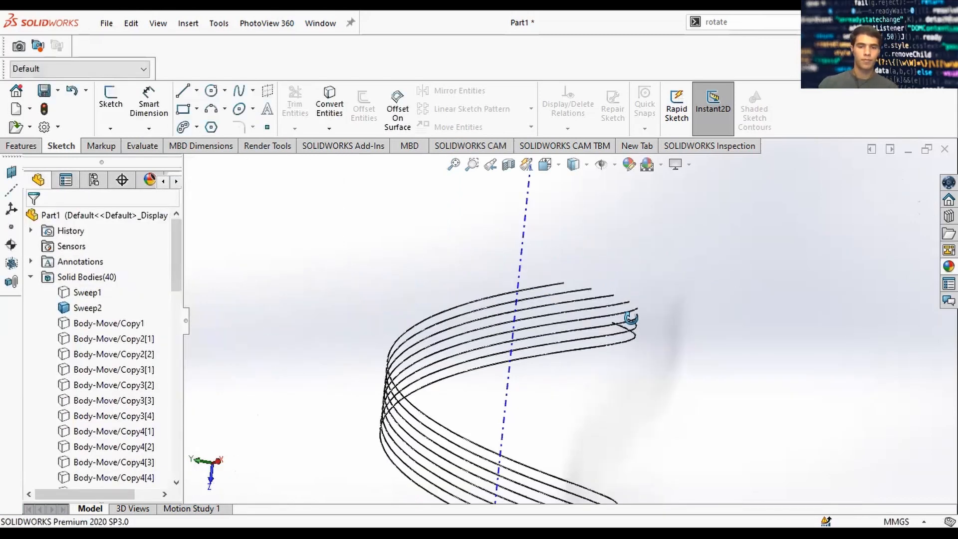
middle_drag(631, 318, 564, 341)
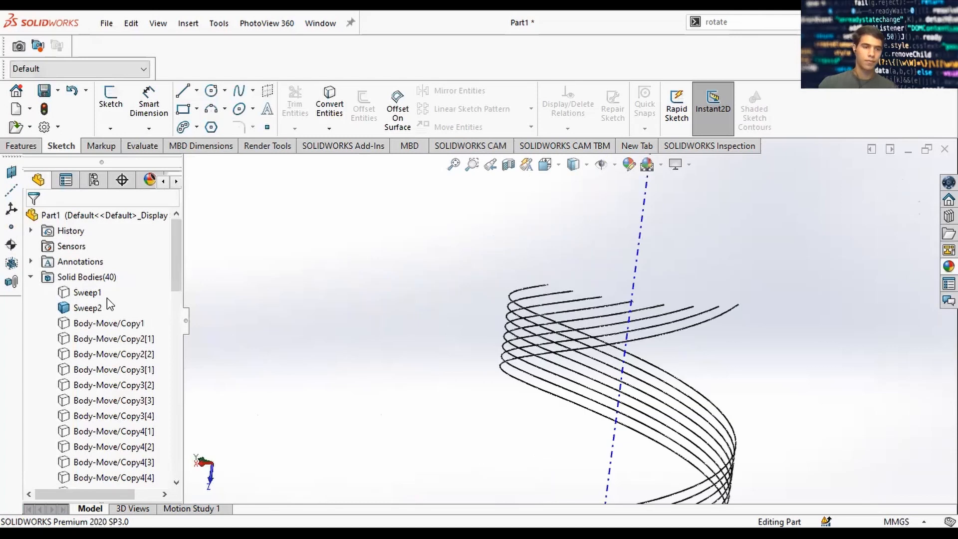
click(765, 23)
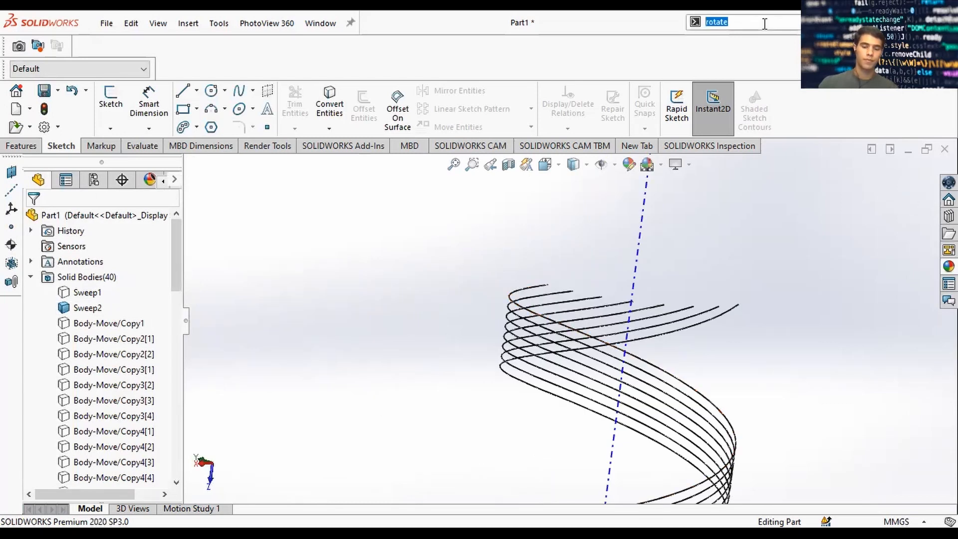
click(751, 50)
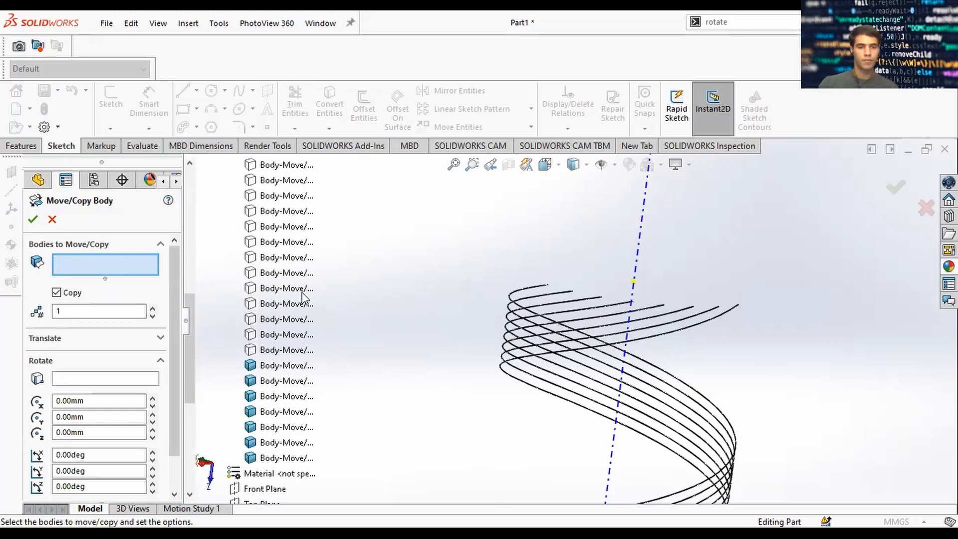
scroll(277, 213, up, 4)
click(276, 213)
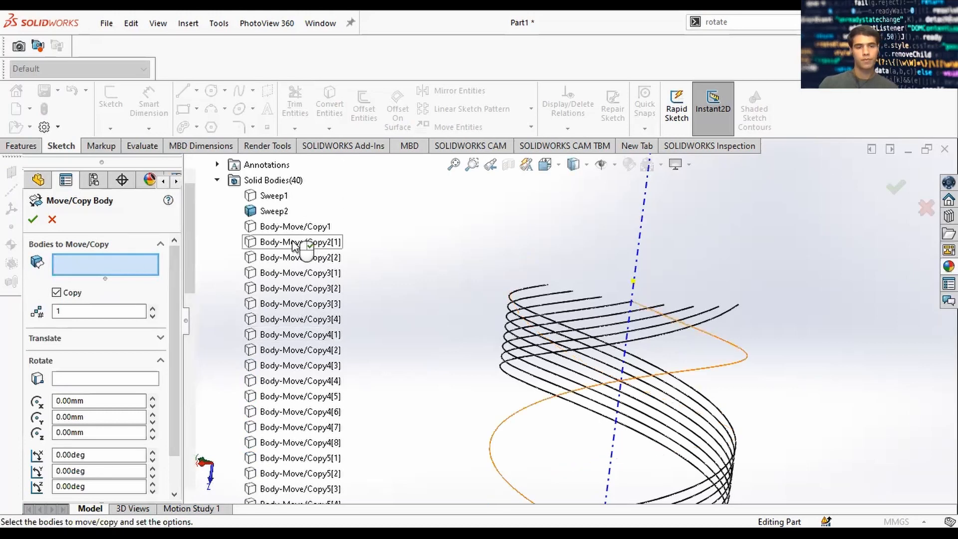
scroll(310, 278, down, 2)
scroll(270, 239, down, 8)
click(274, 244)
click(283, 262)
click(285, 273)
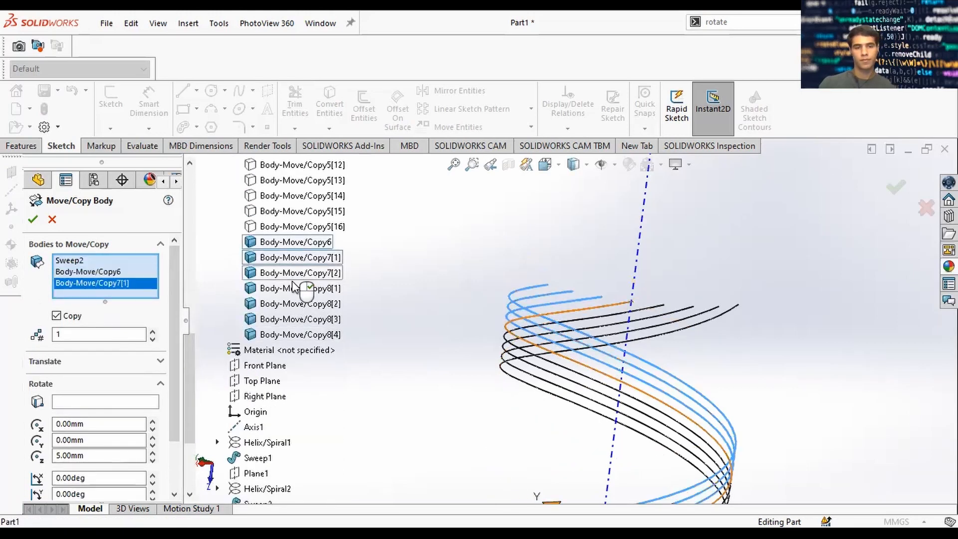
click(292, 287)
click(299, 306)
click(301, 320)
click(307, 334)
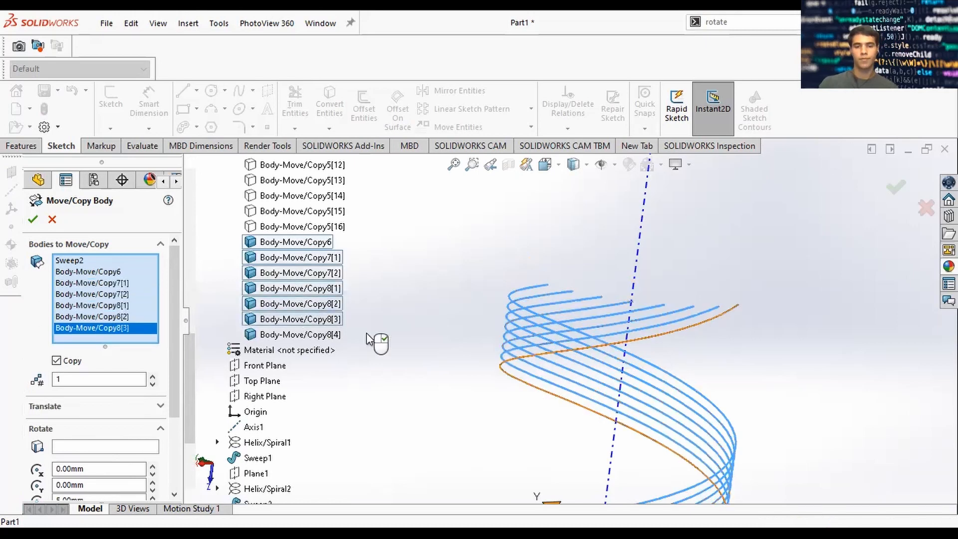
- Copy the eight selected wires once, rotated 120 degrees around Axis1
scroll(93, 338, down, 3)
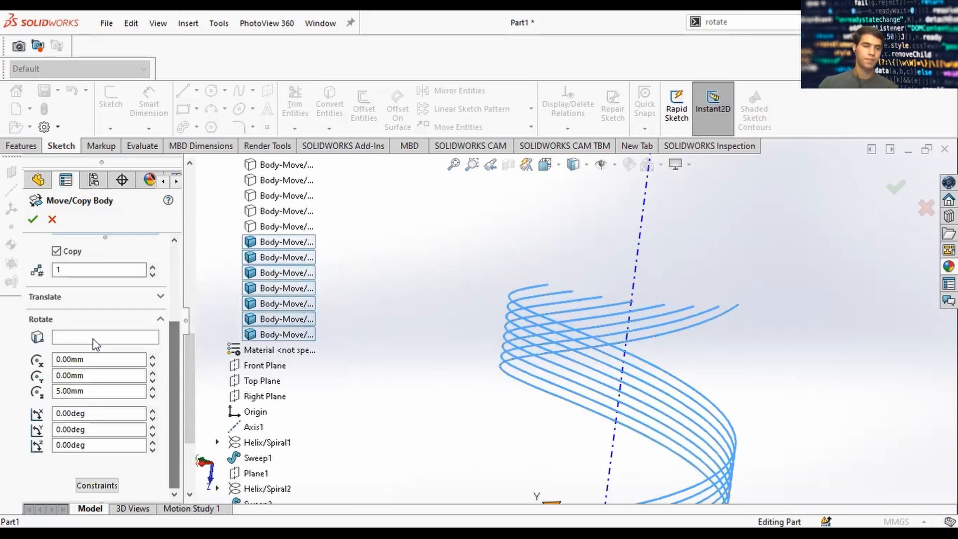
click(93, 335)
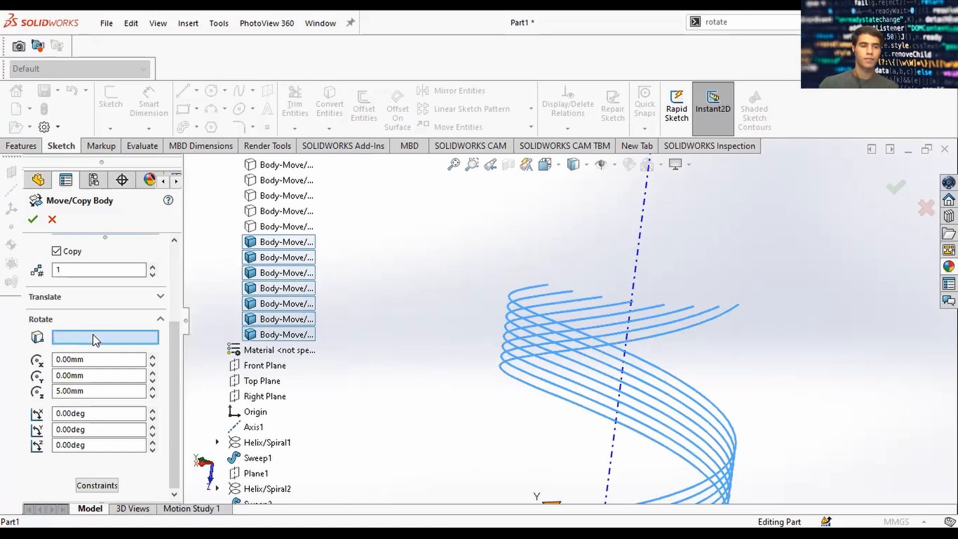
click(641, 217)
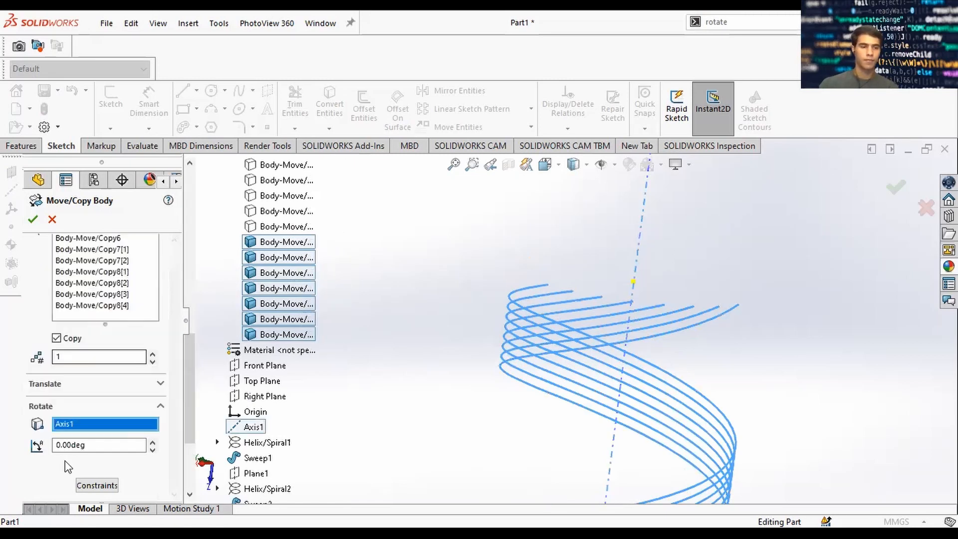
drag(98, 443, 49, 433)
text(120)
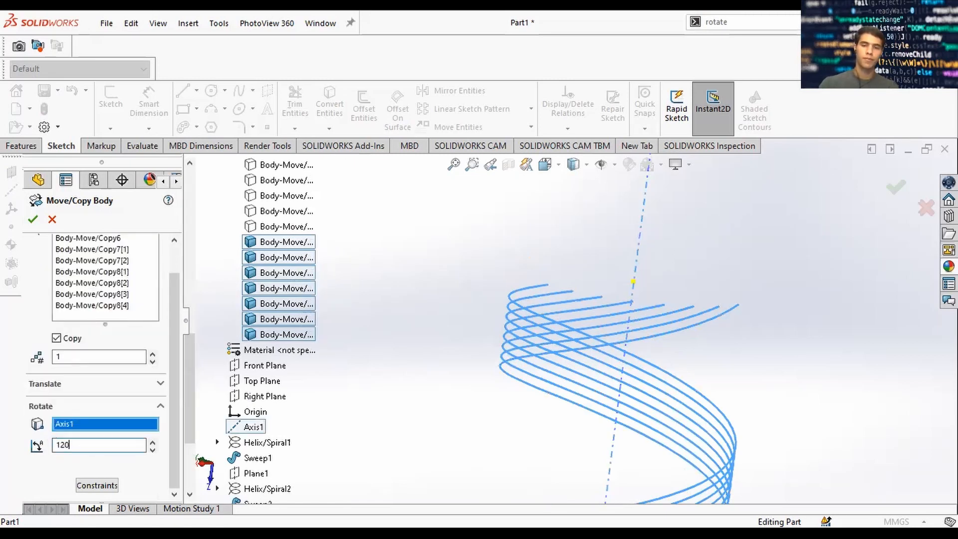
key(Return)
click(33, 219)
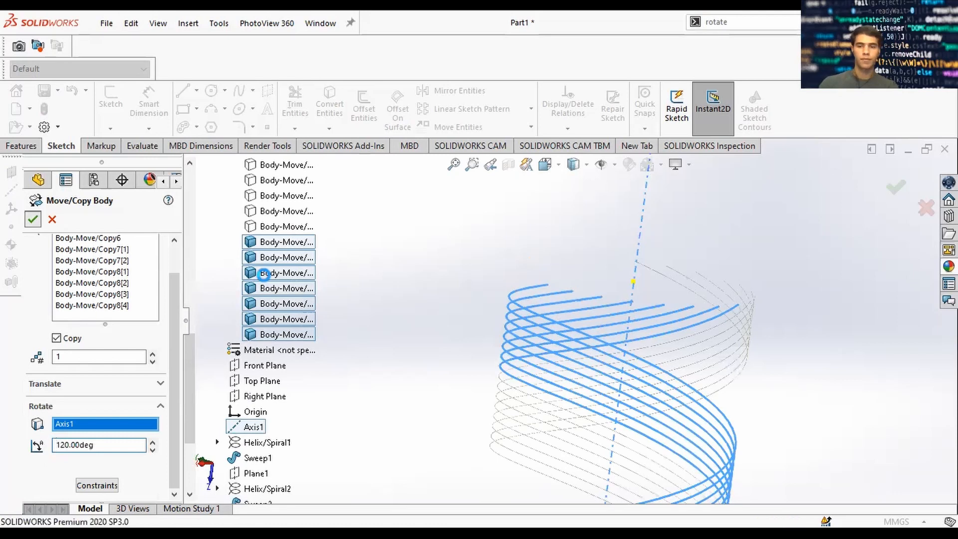
- Start another body copy and select Sweep2, Body-Move/Copy6 and all the Body-Move/Copy7, Copy8 and Copy9 bodies
middle_drag(728, 365, 584, 356)
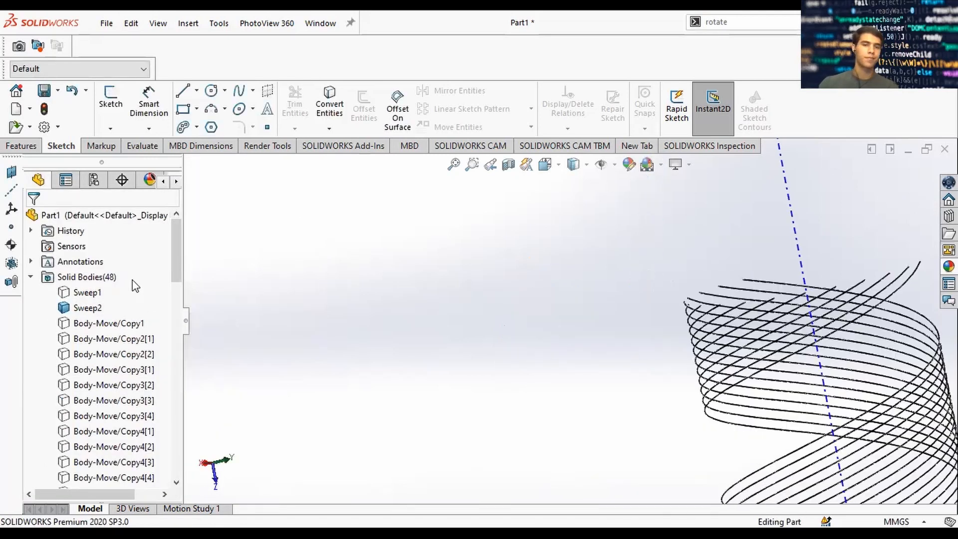
click(733, 22)
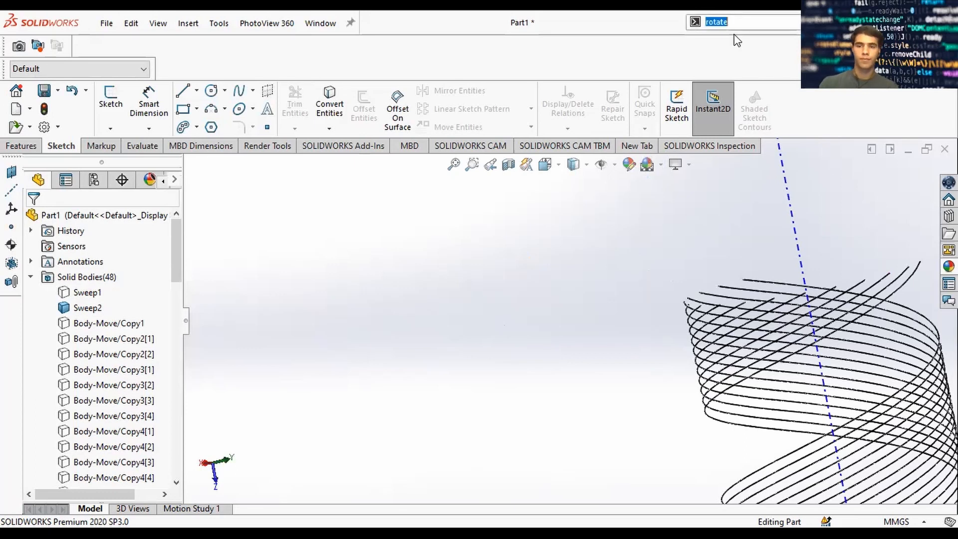
key(Return)
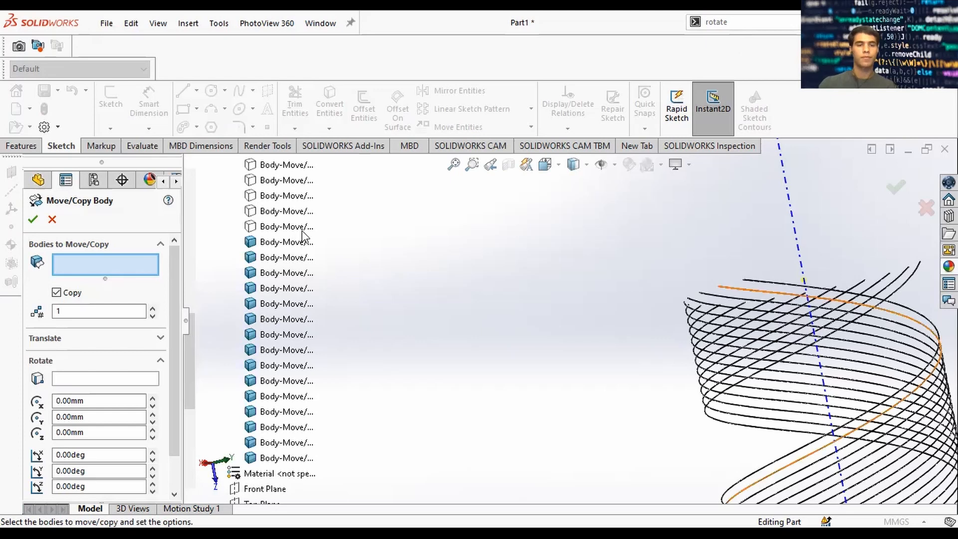
click(274, 257)
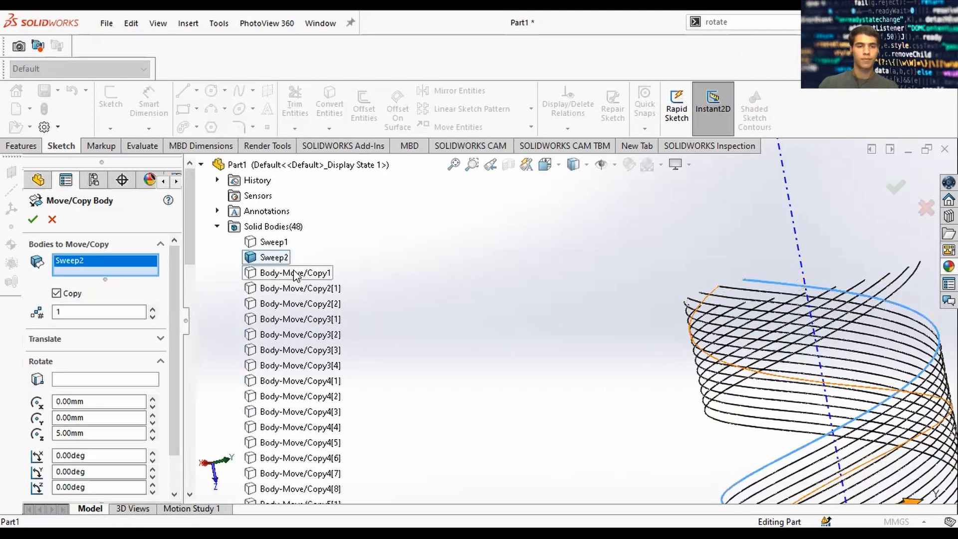
scroll(293, 269, down, 12)
click(267, 195)
click(278, 210)
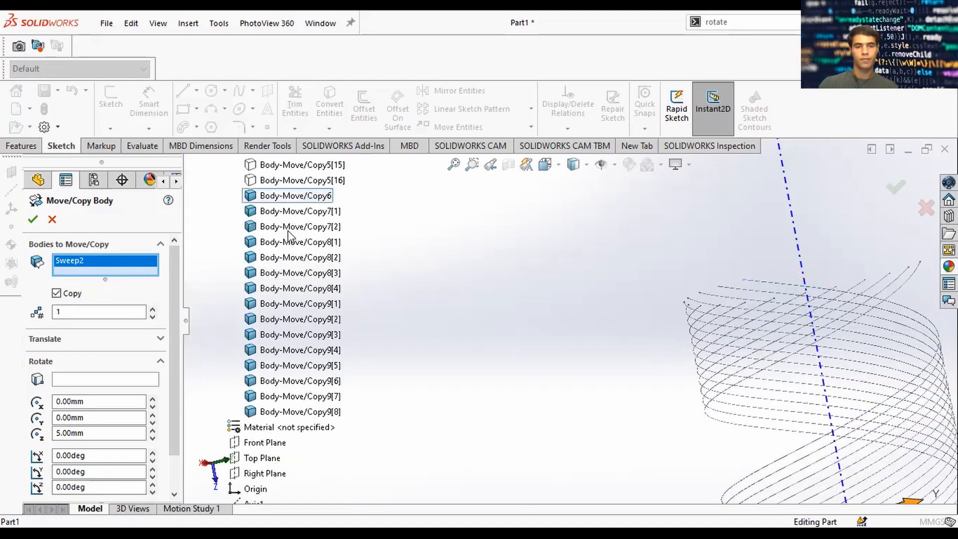
click(288, 228)
click(292, 243)
click(295, 257)
click(309, 273)
click(311, 288)
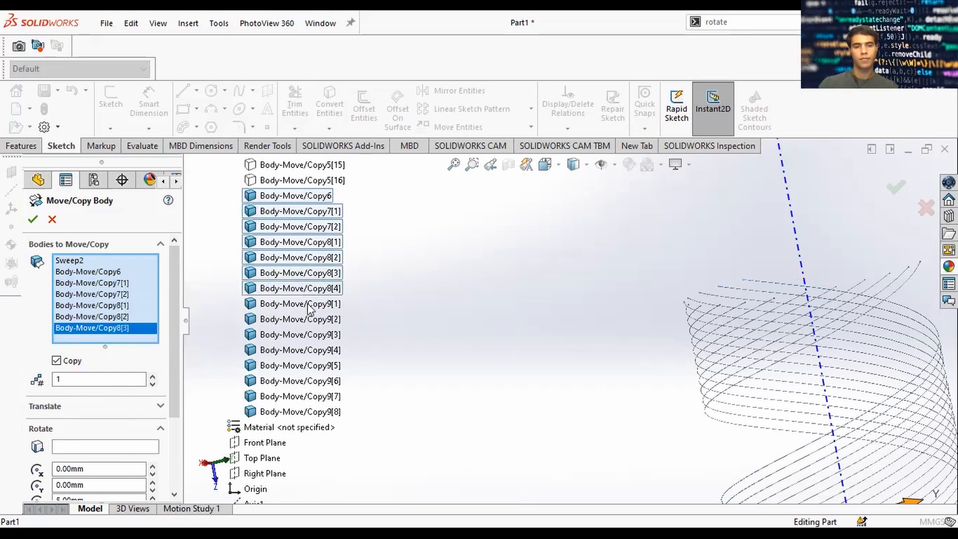
click(311, 334)
click(312, 351)
click(311, 370)
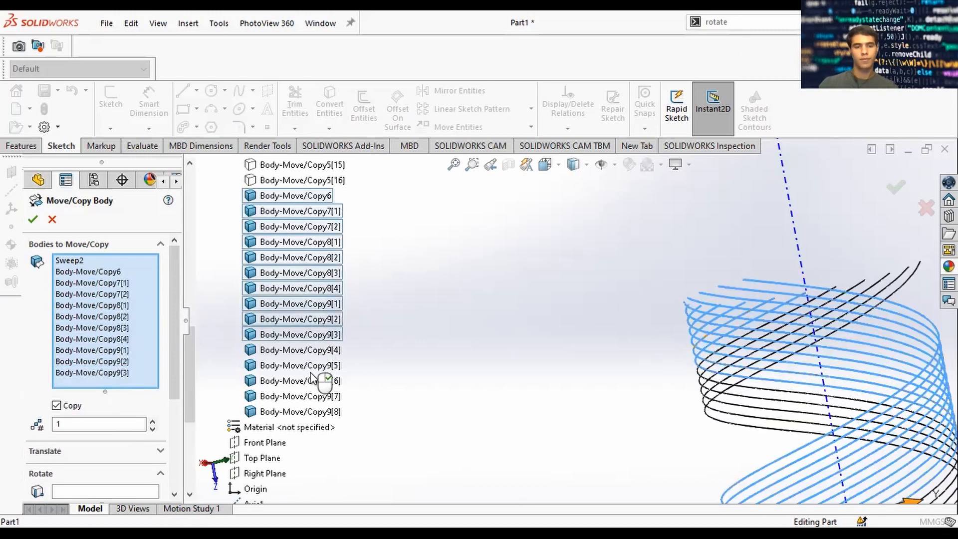
click(319, 382)
click(317, 397)
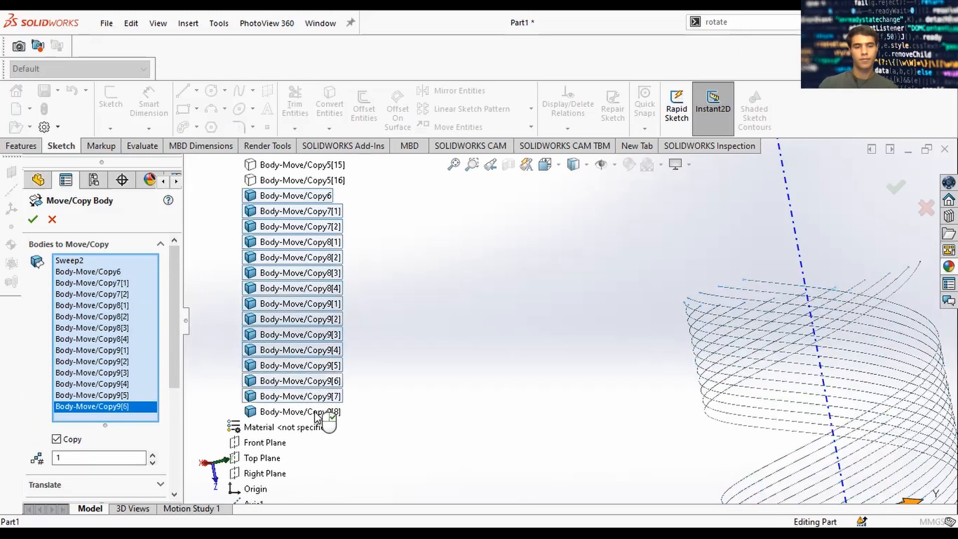
- Copy the sixteen selected wires once, rotated 240 degrees around Axis1
scroll(181, 379, down, 5)
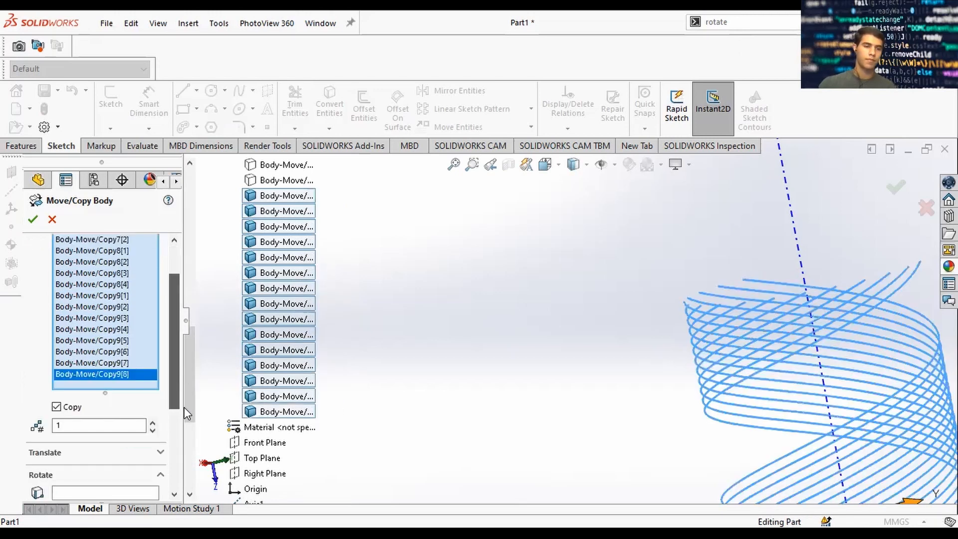
click(791, 197)
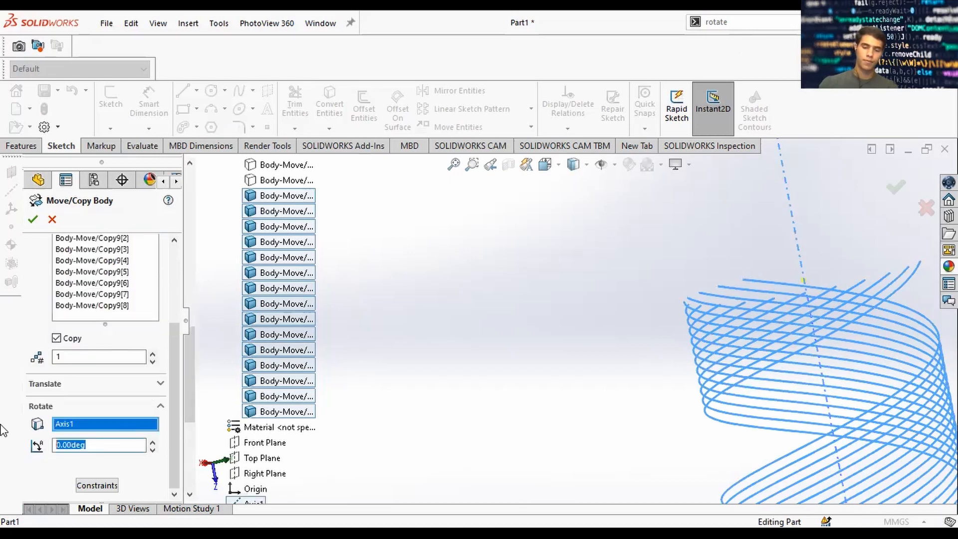
text(240)
key(Return)
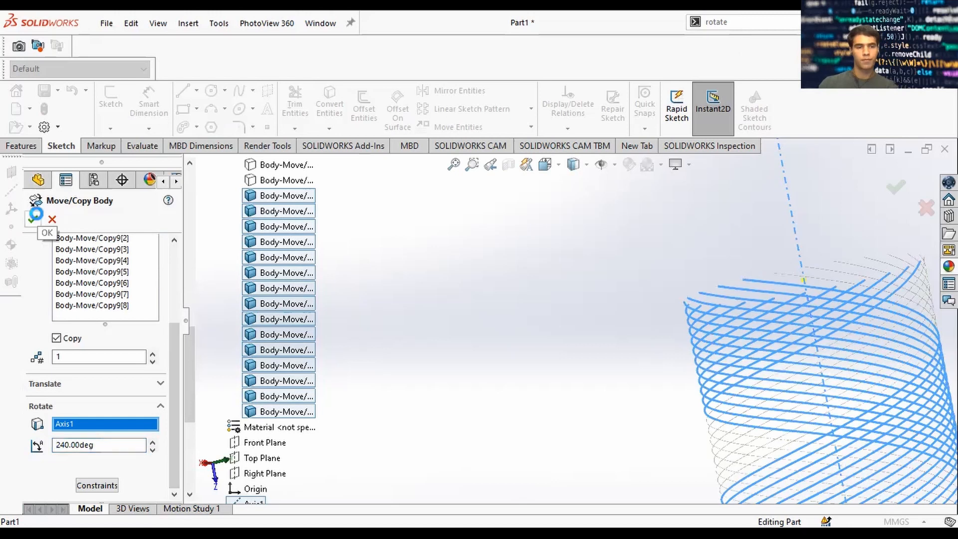
click(33, 219)
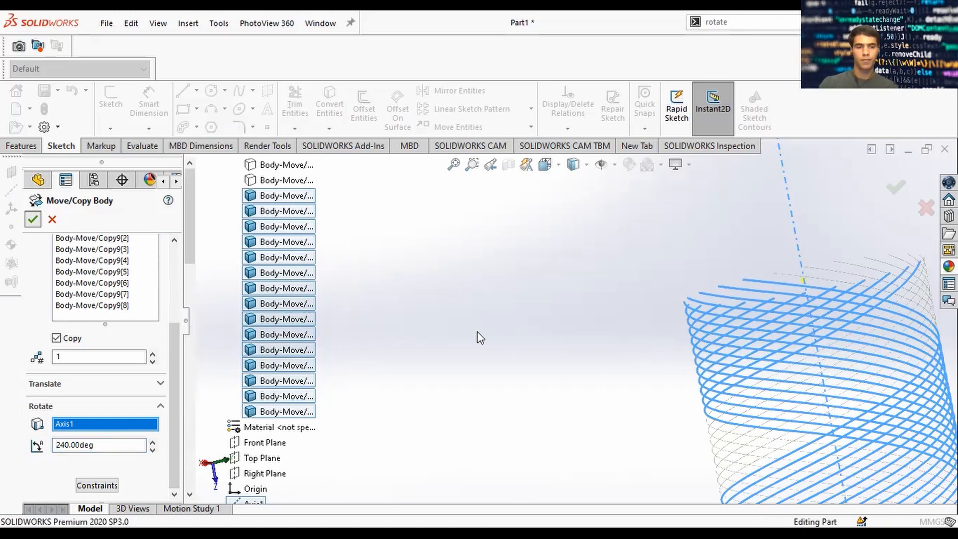
- Select the hidden first-direction wires, Sweep1 and all Body-Move/Copy1 through Copy5 bodies, and show them together with the second-direction wires
scroll(721, 392, up, 9)
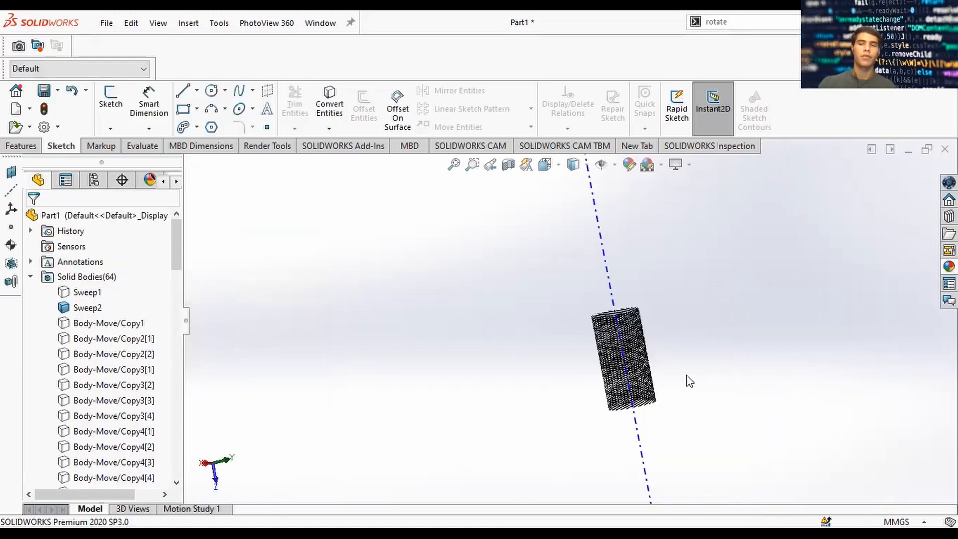
middle_drag(675, 381, 549, 421)
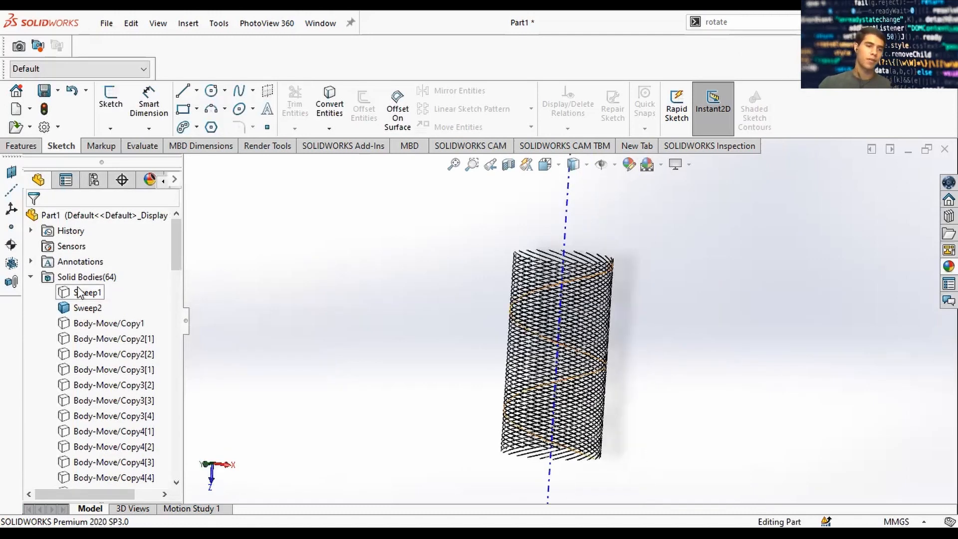
click(94, 293)
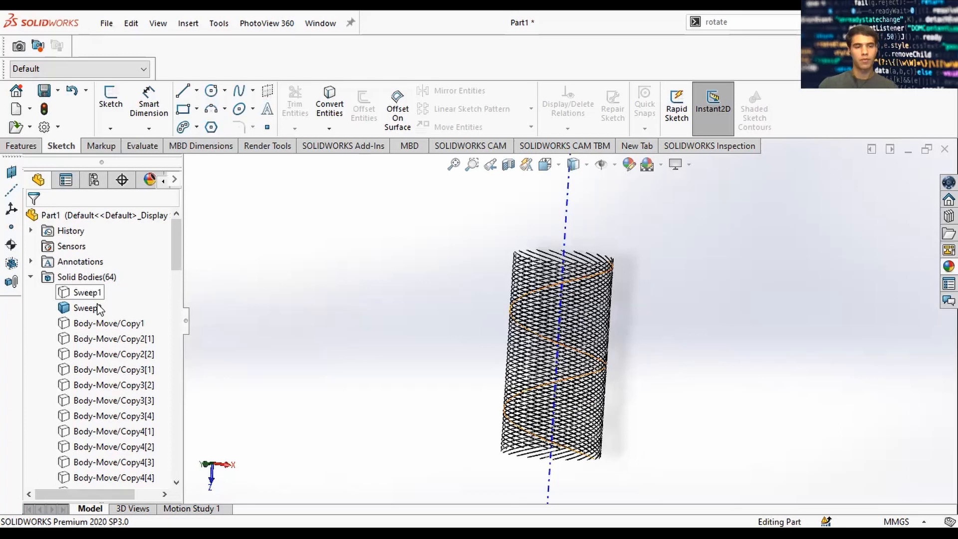
ctrl+click(98, 327)
ctrl+click(106, 343)
ctrl+click(113, 355)
ctrl+click(120, 379)
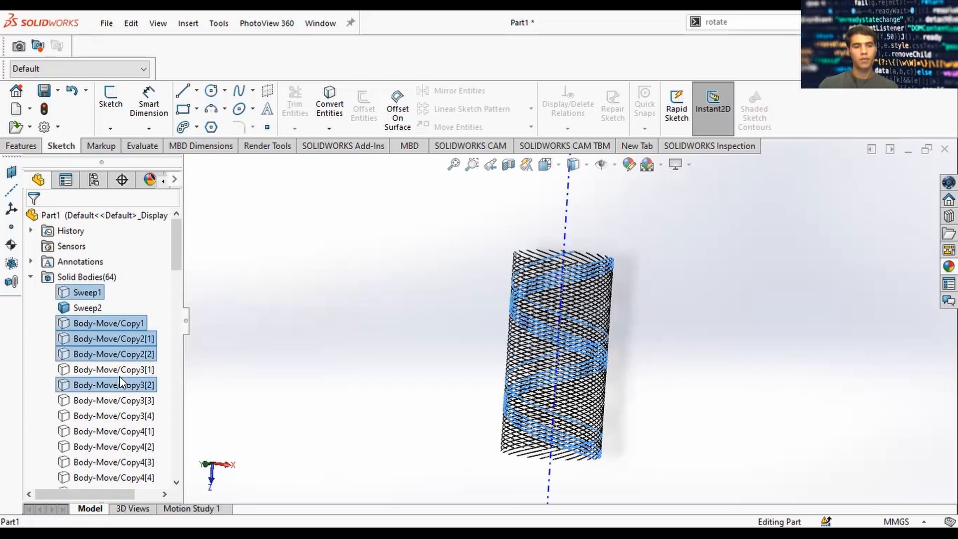
ctrl+click(119, 368)
shift+click(133, 430)
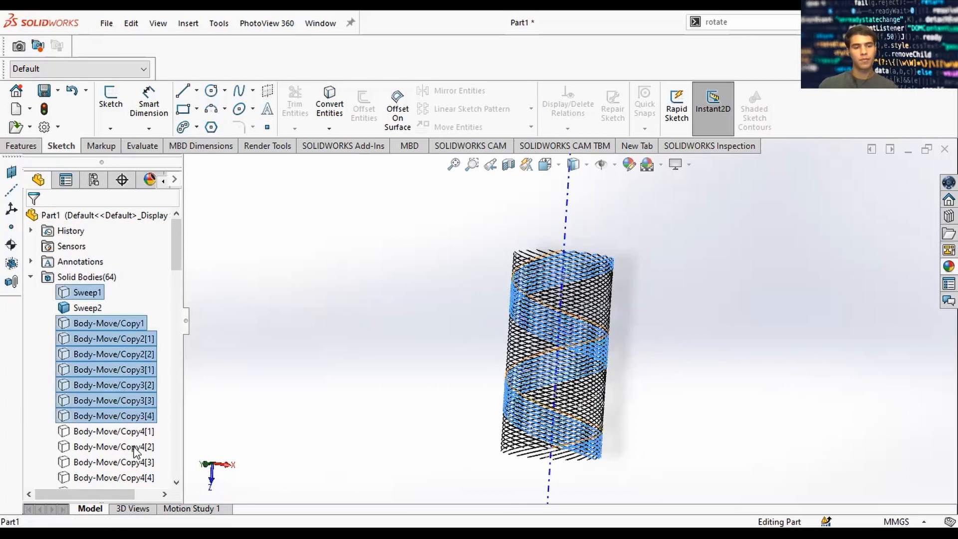
shift+click(137, 474)
scroll(140, 424, down, 4)
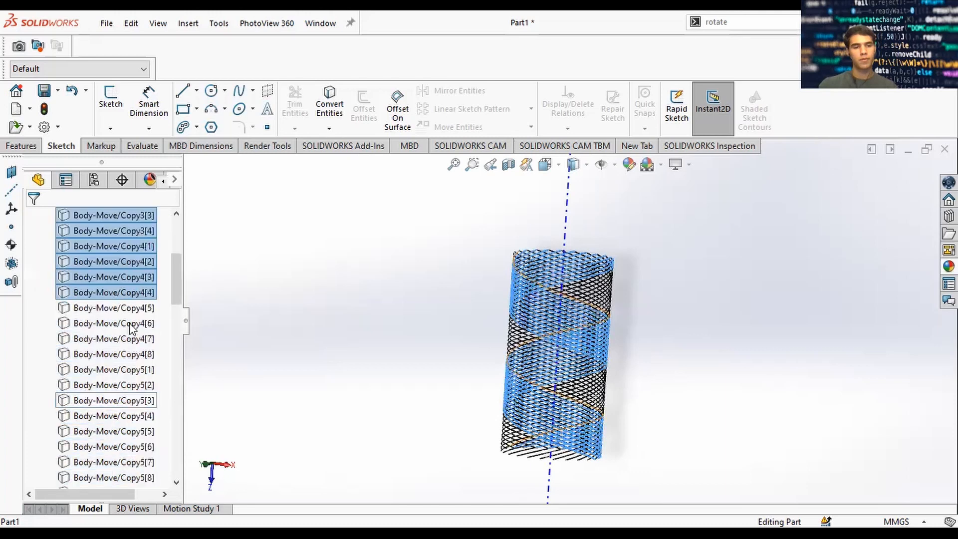
shift+click(136, 355)
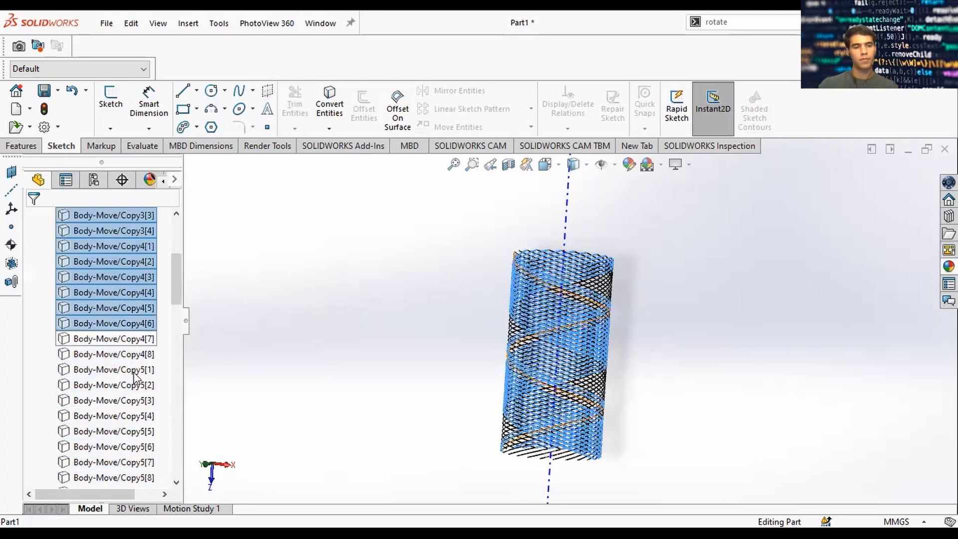
shift+click(137, 371)
shift+click(141, 402)
shift+click(134, 431)
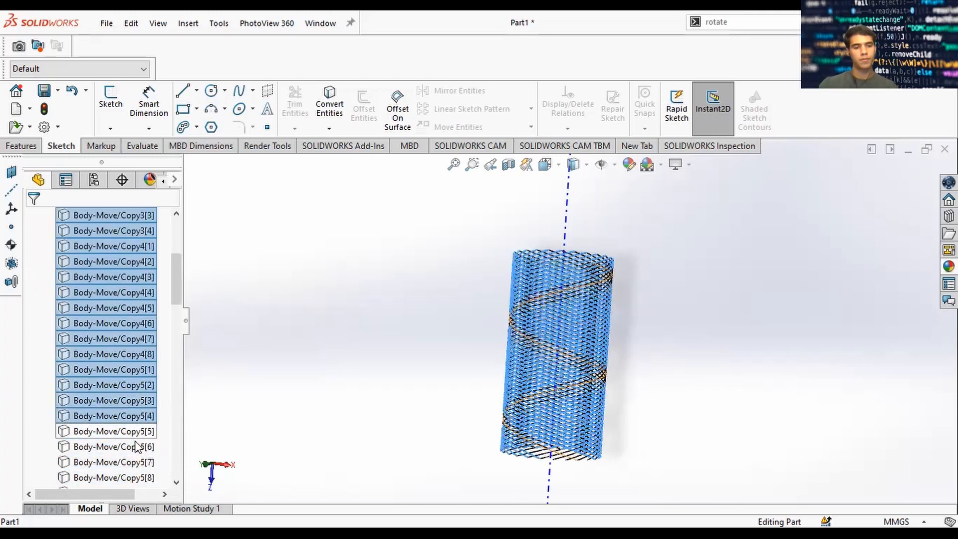
ctrl+click(135, 462)
scroll(127, 264, down, 5)
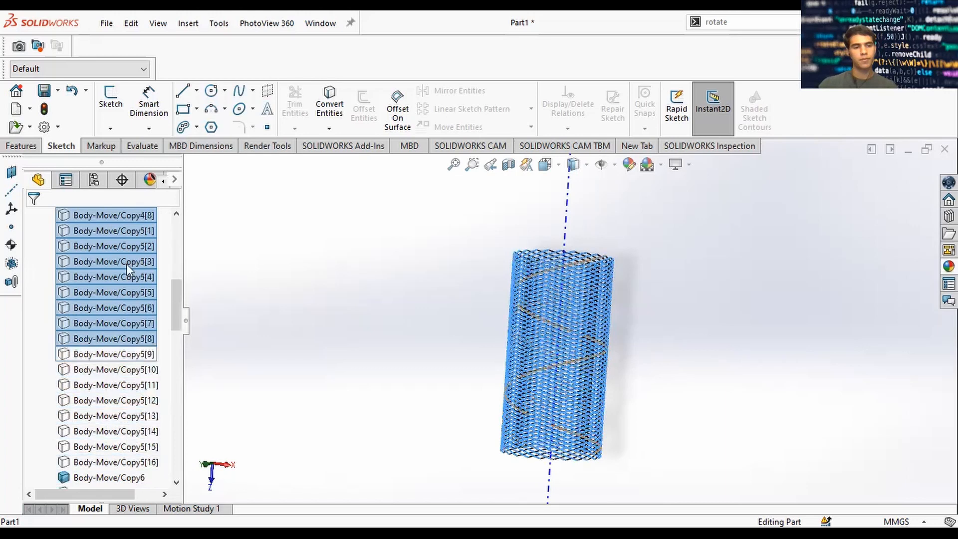
shift+click(127, 264)
shift+click(132, 297)
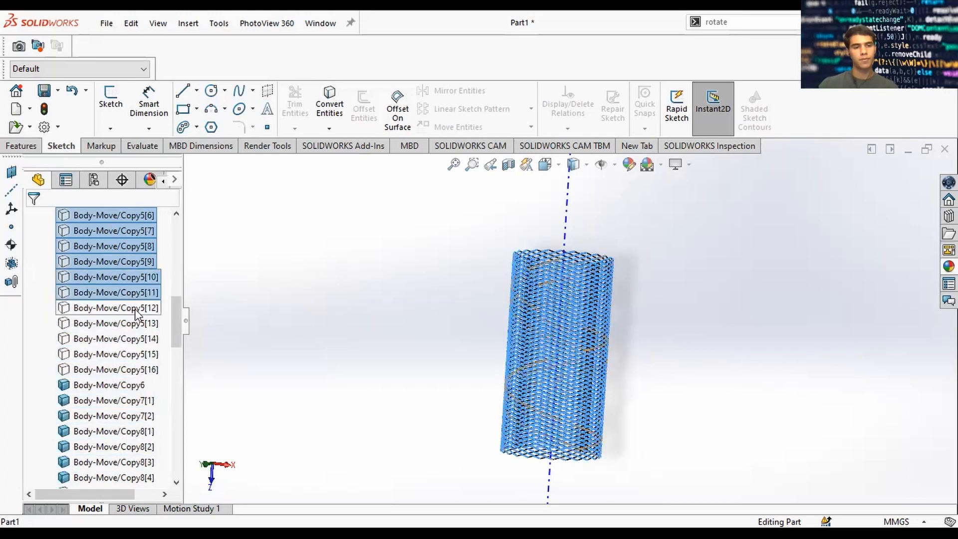
shift+click(142, 329)
shift+click(141, 373)
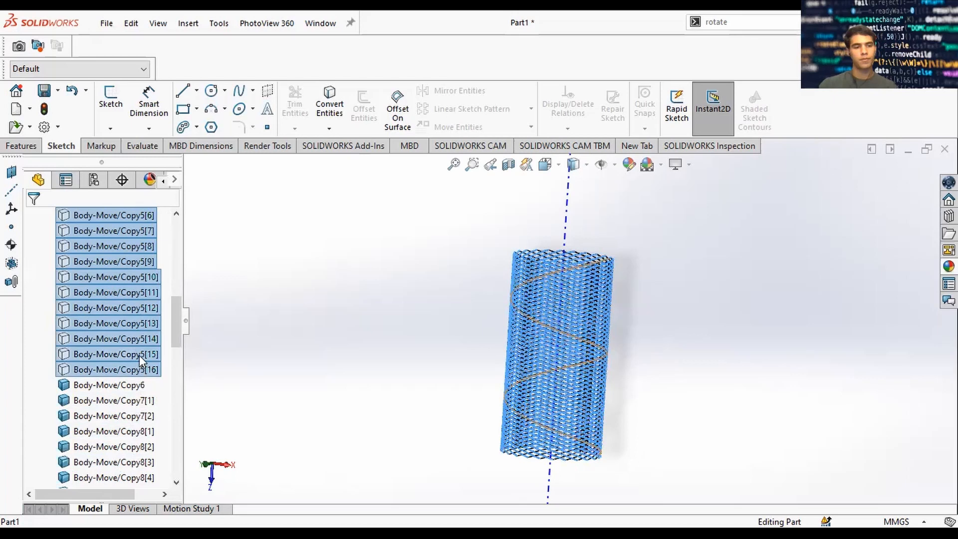
scroll(140, 355, down, 8)
scroll(138, 340, up, 8)
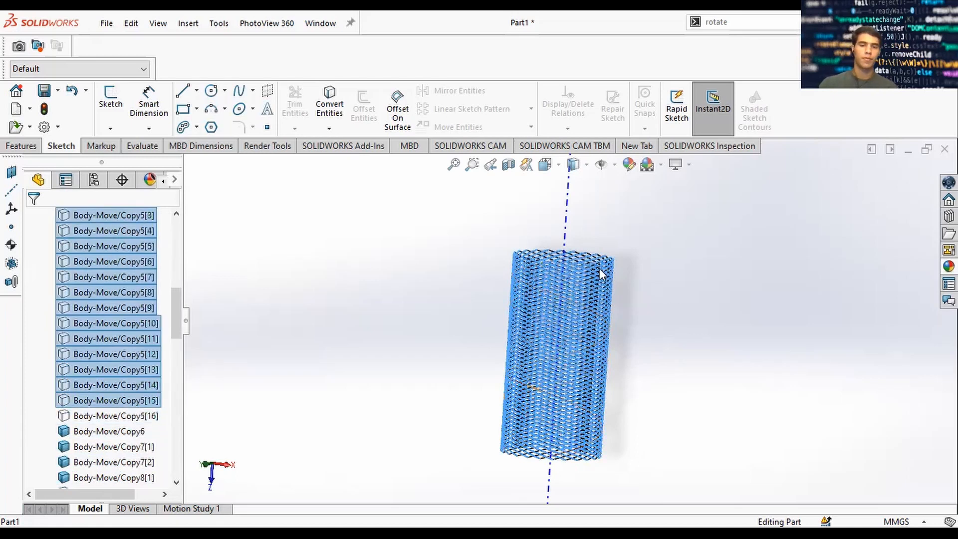
key(Escape)
- Examine the combined braided mesh up close and from other angles, and collapse the Solid Bodies folder to review the features
scroll(642, 308, down, 10)
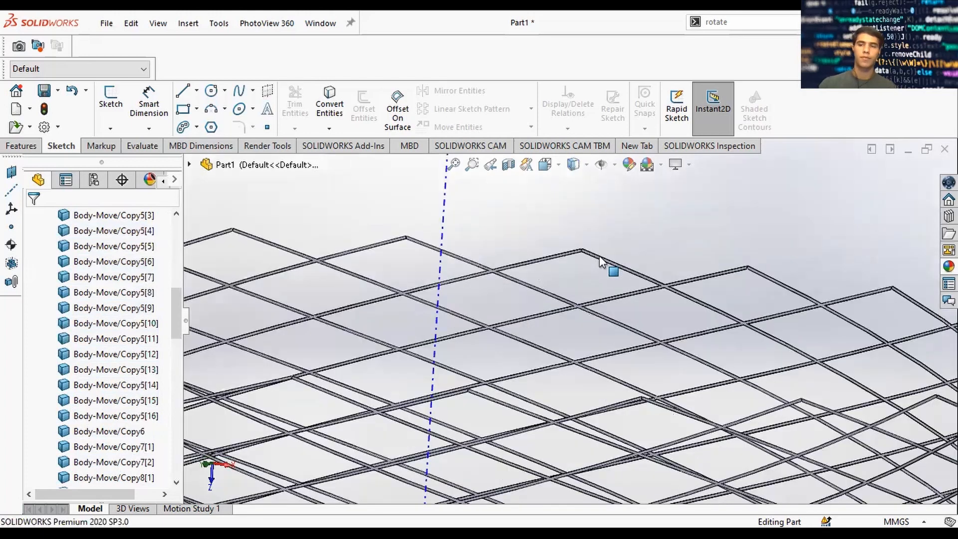
scroll(615, 259, up, 10)
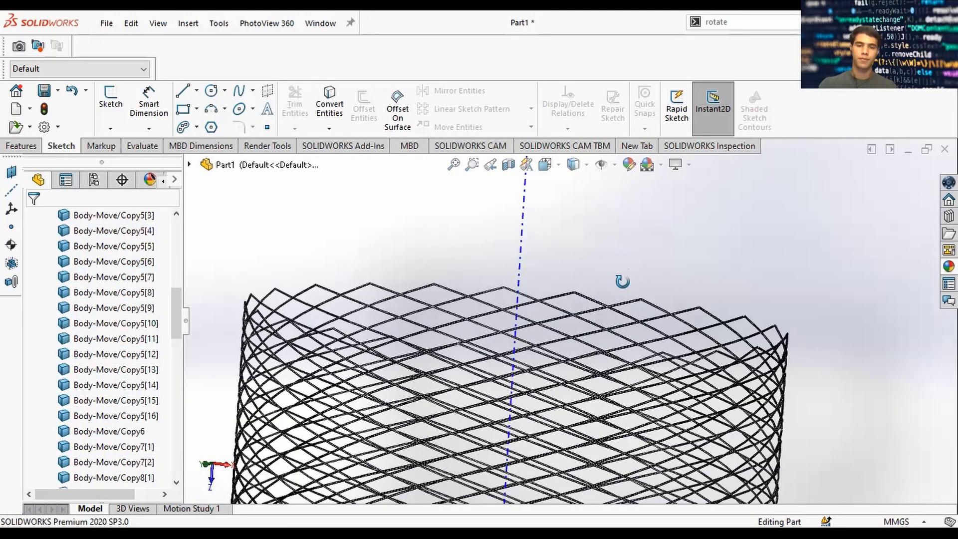
scroll(655, 296, up, 5)
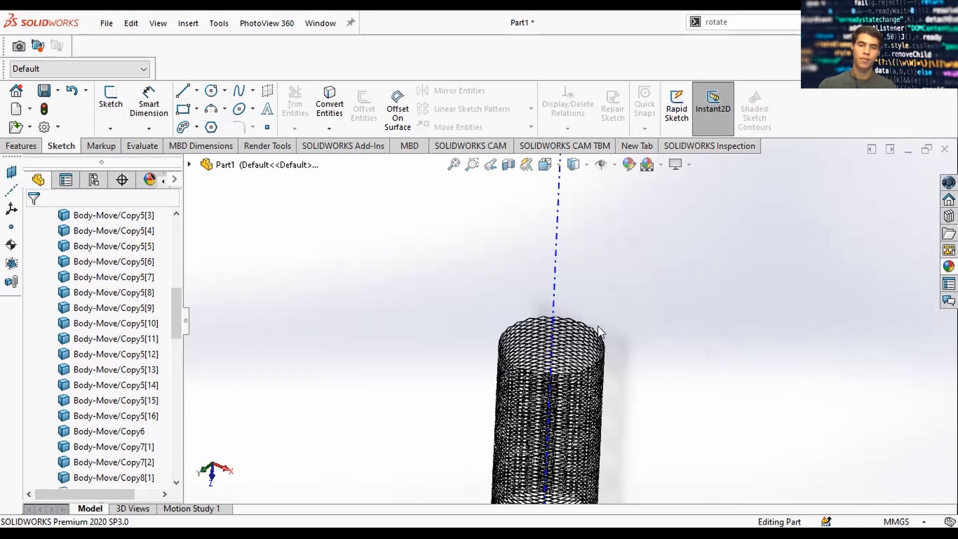
middle_drag(598, 325, 518, 327)
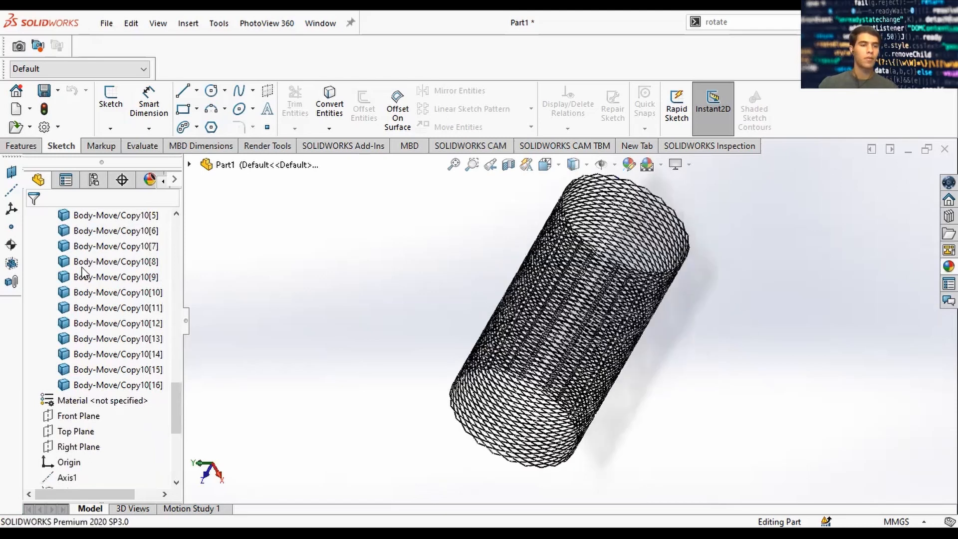
scroll(82, 267, up, 5)
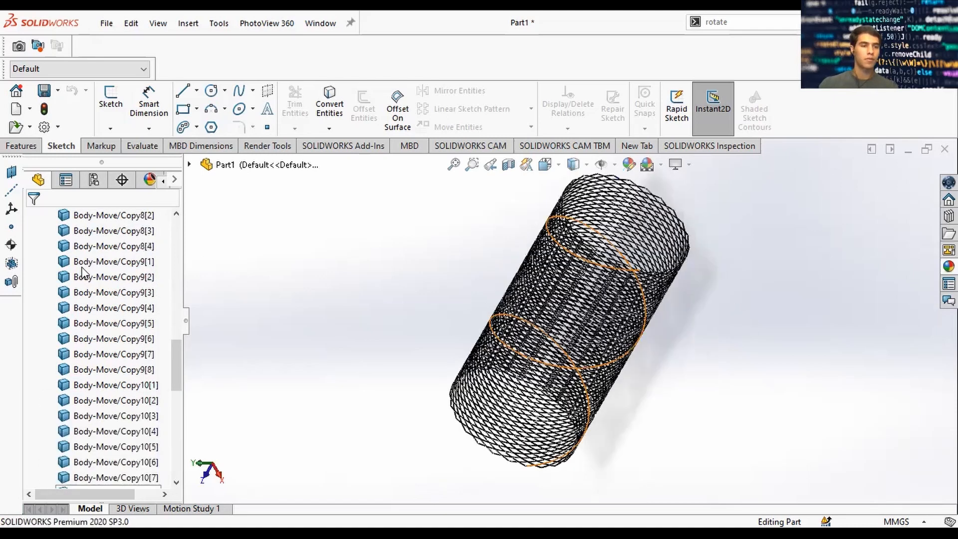
scroll(82, 272, up, 15)
click(31, 277)
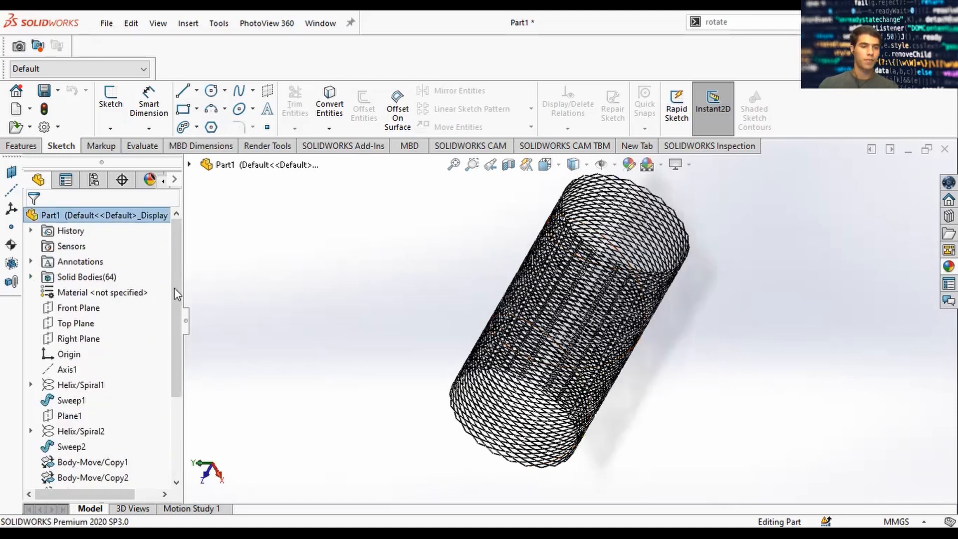
scroll(170, 390, down, 2)
drag(169, 390, 426, 289)
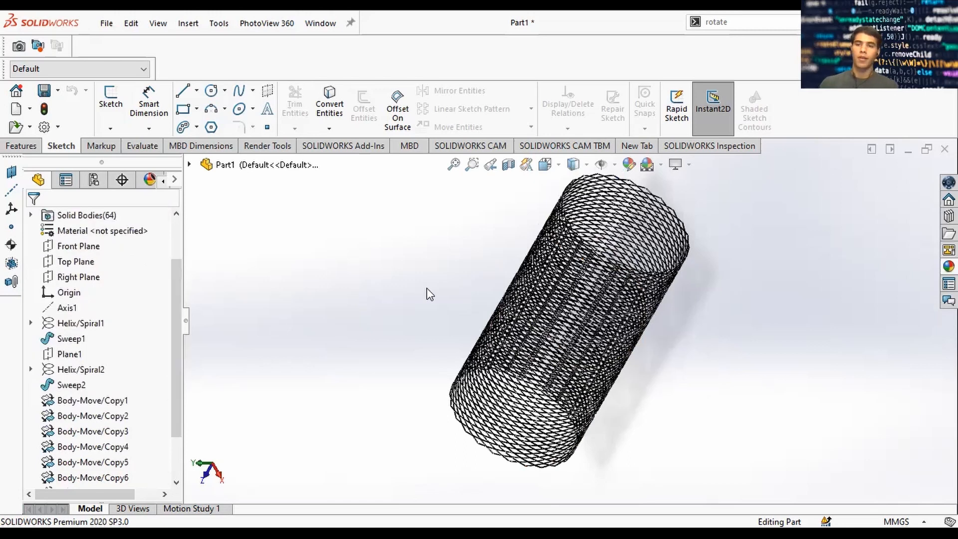
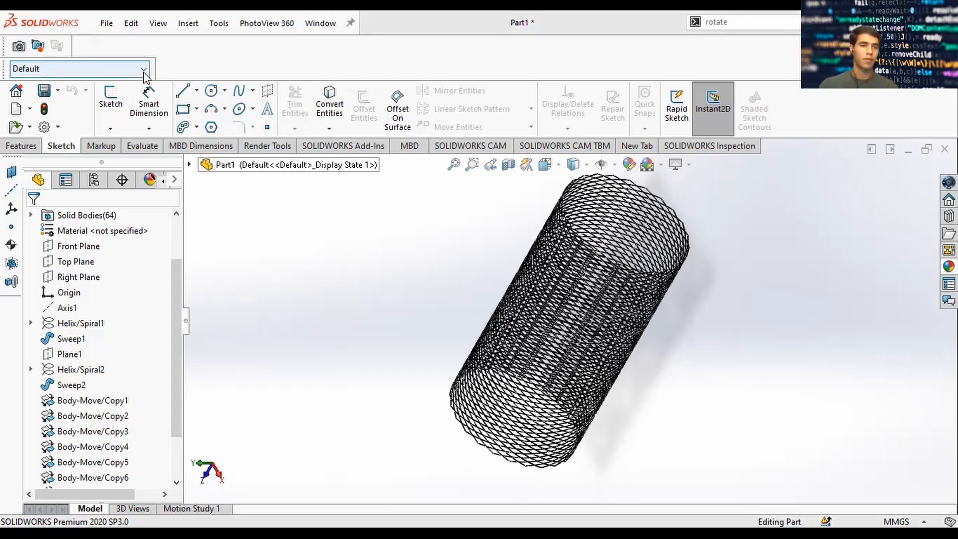
- Search the commands for "confi" and toggle the Configurations toolbar off and back on
click(757, 22)
text(confi)
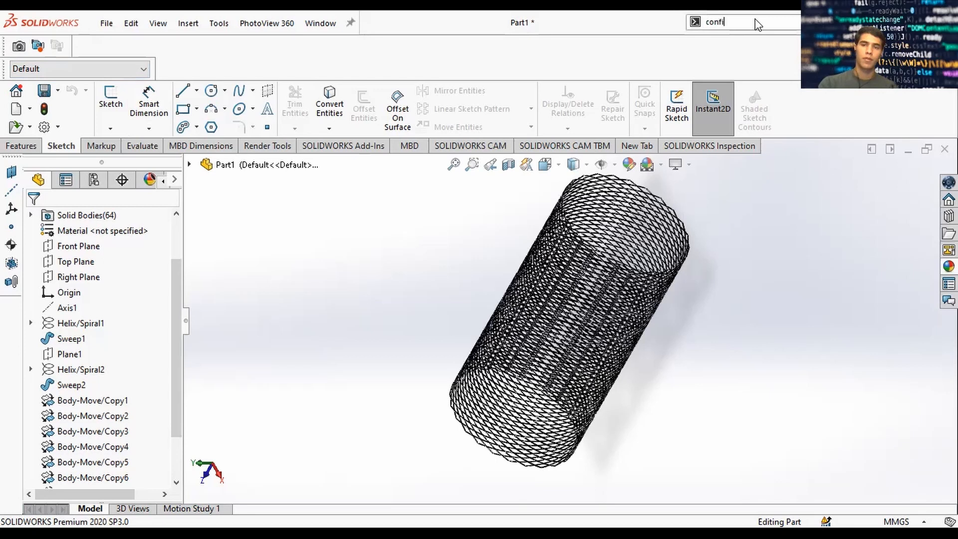
key(Return)
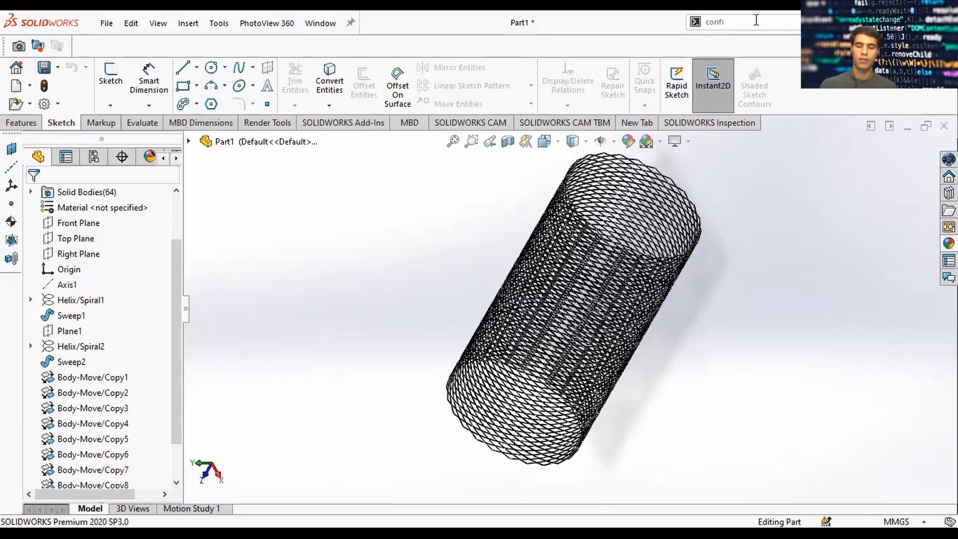
click(756, 20)
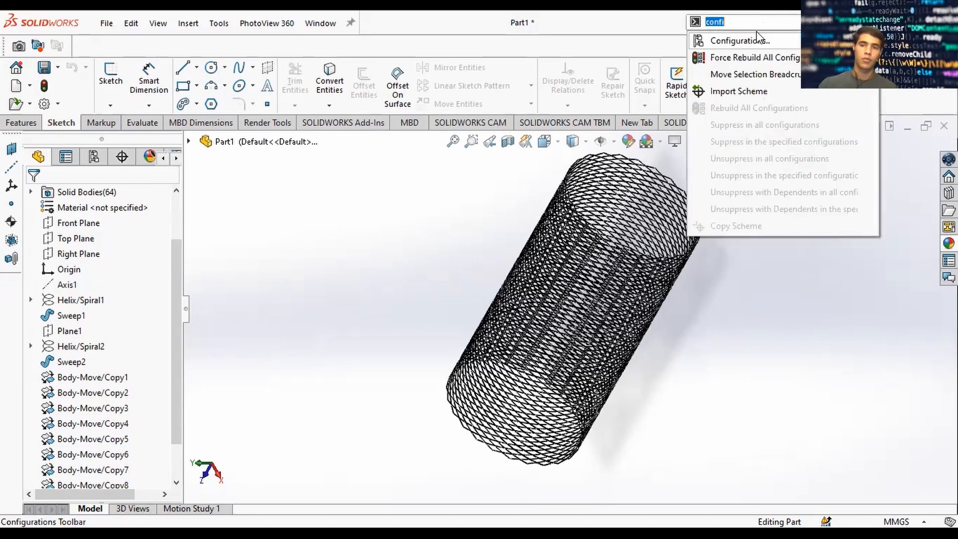
click(740, 41)
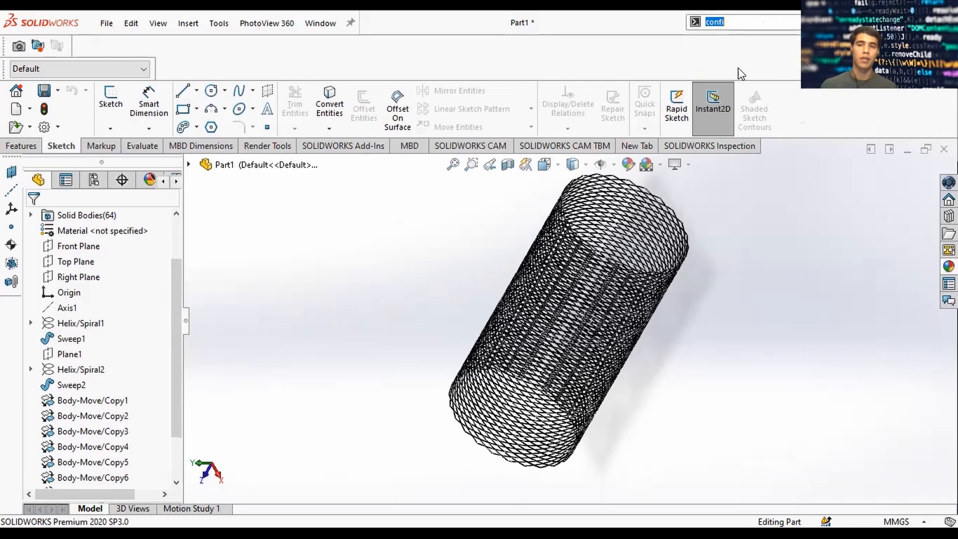
- Start adding a new configuration to Part1 and name it 5mm_10mm
click(92, 180)
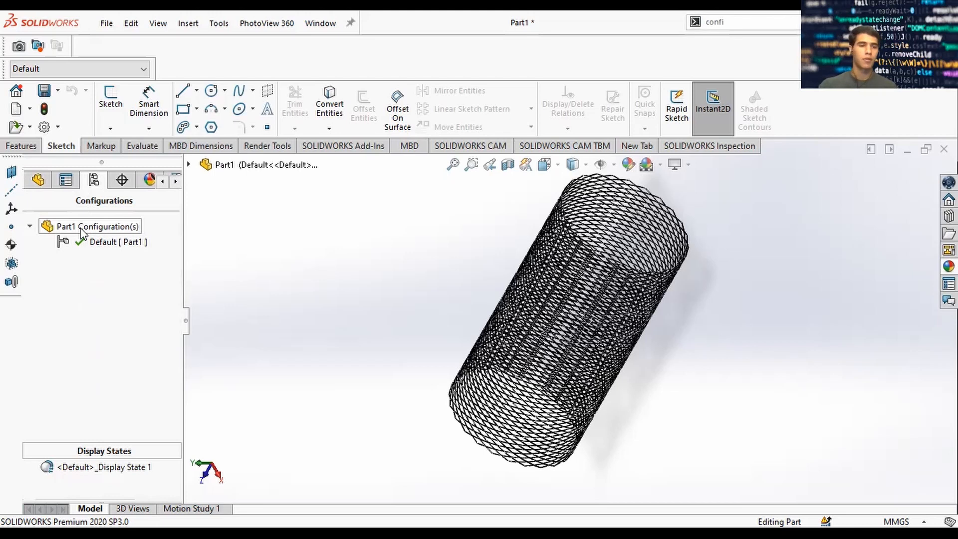
right_click(119, 228)
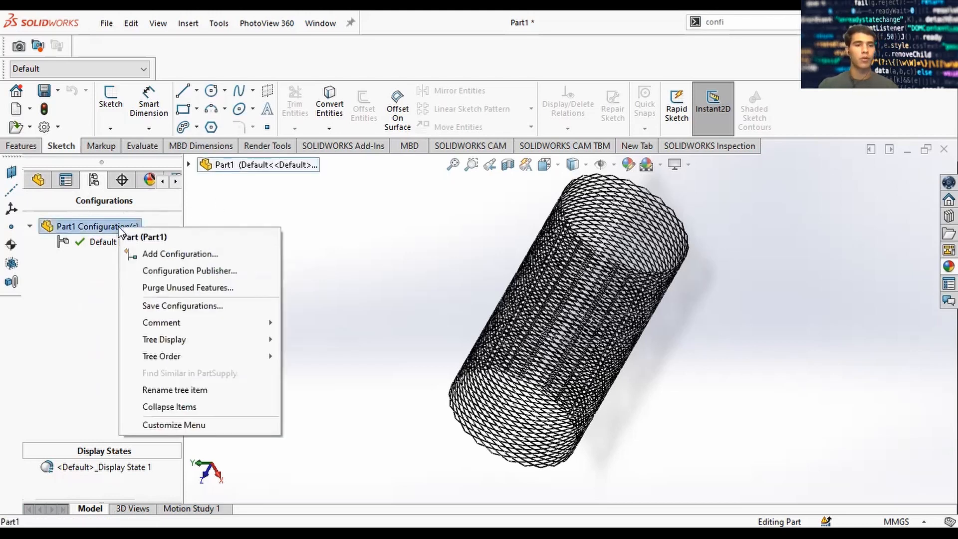
click(159, 255)
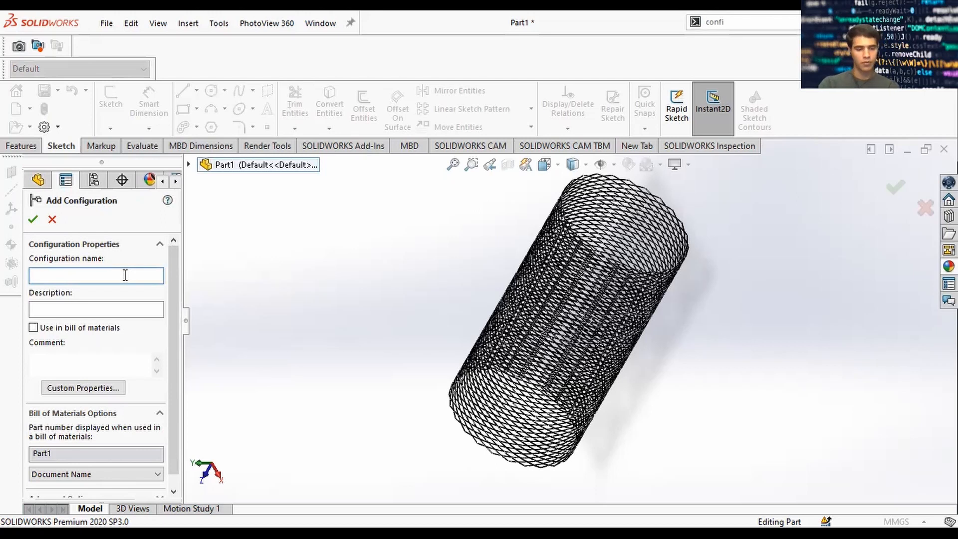
text(5mm 10)
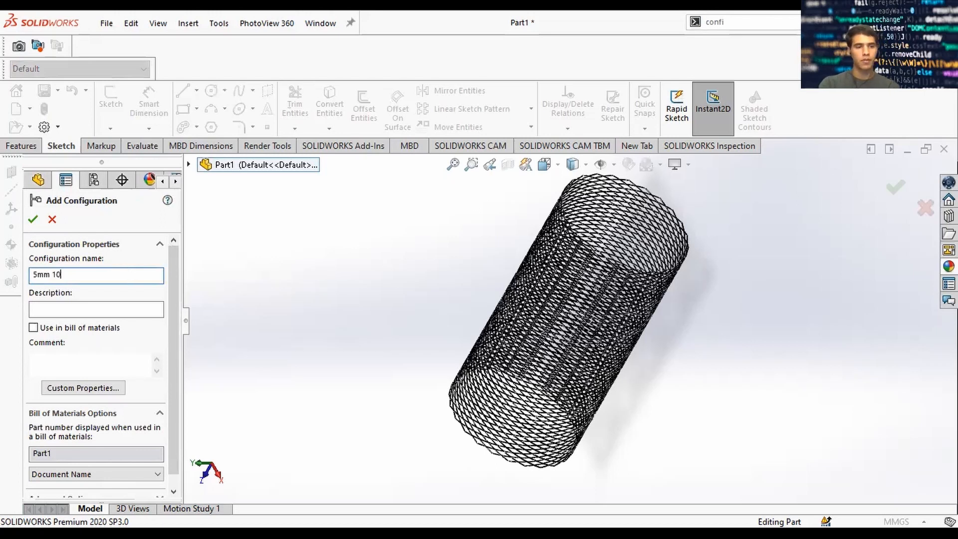
text(mm)
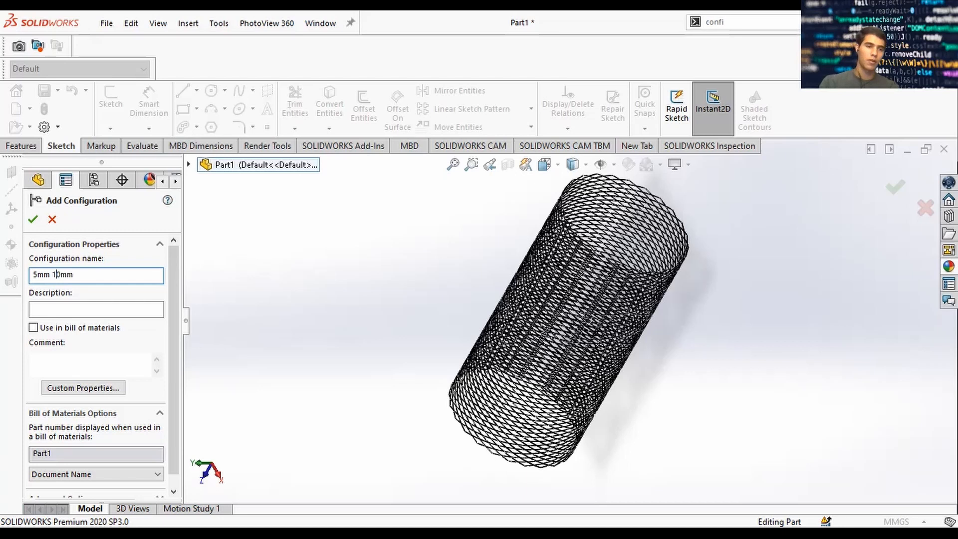
key(Left)
key(BackSpace)
text(_)
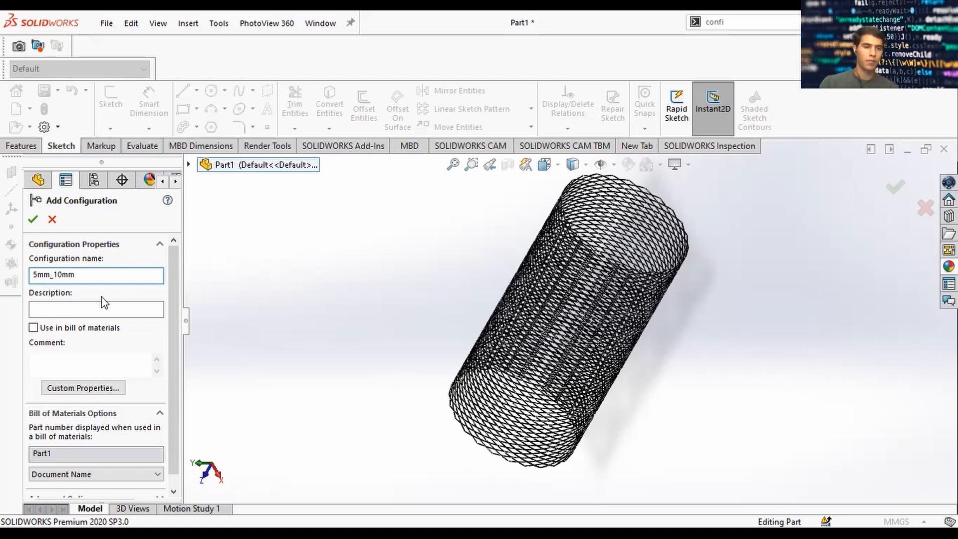
- Describe the configuration as "5mm Diamter 10mm Length" and create it
click(91, 310)
text(5mm)
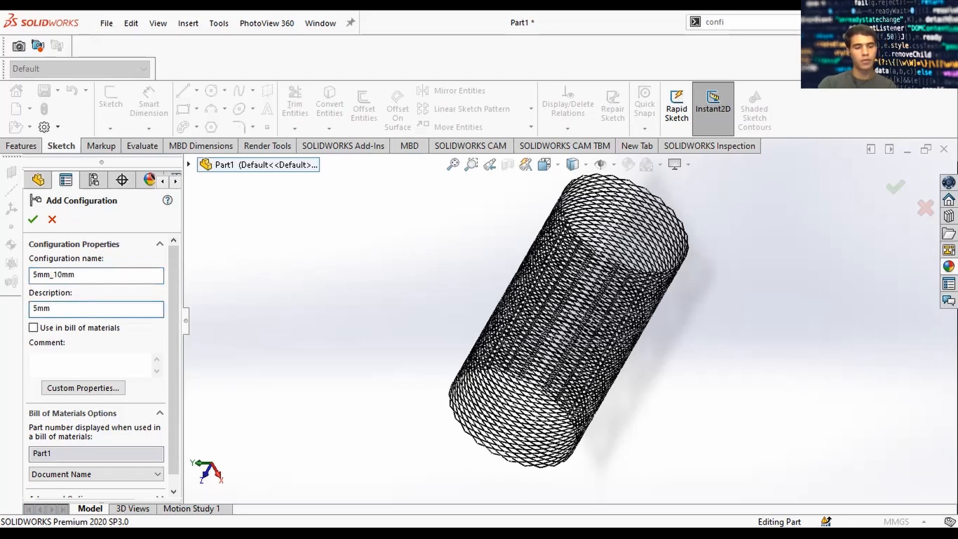
text( Diamter 10mm)
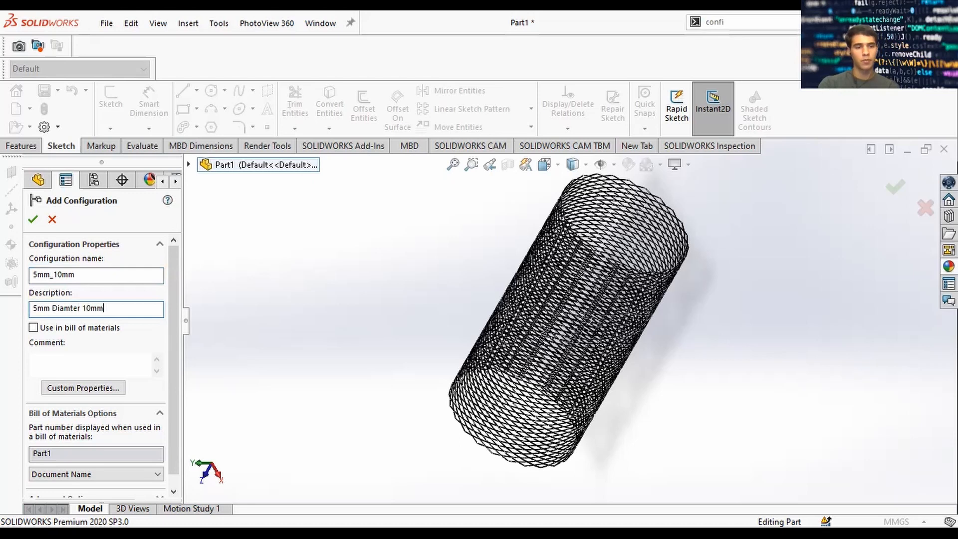
text( Length)
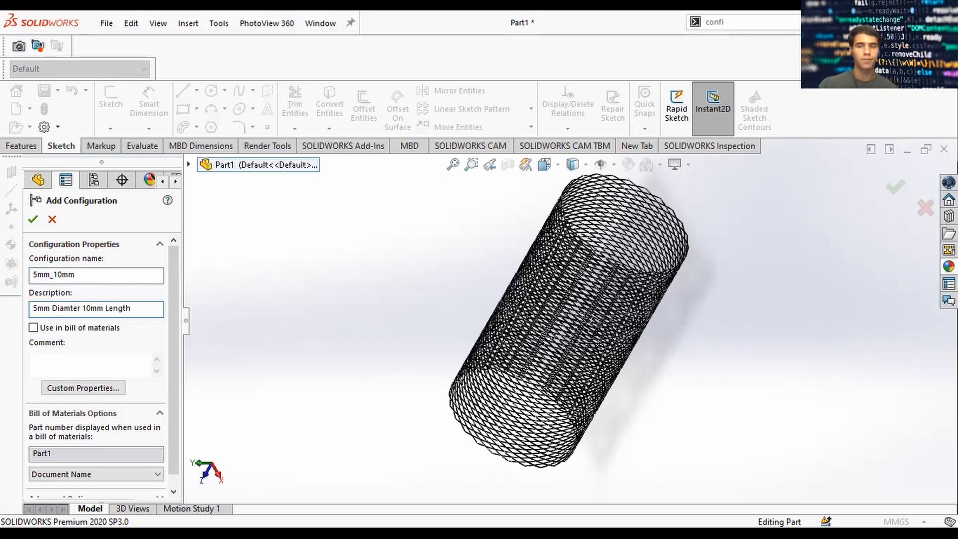
click(893, 190)
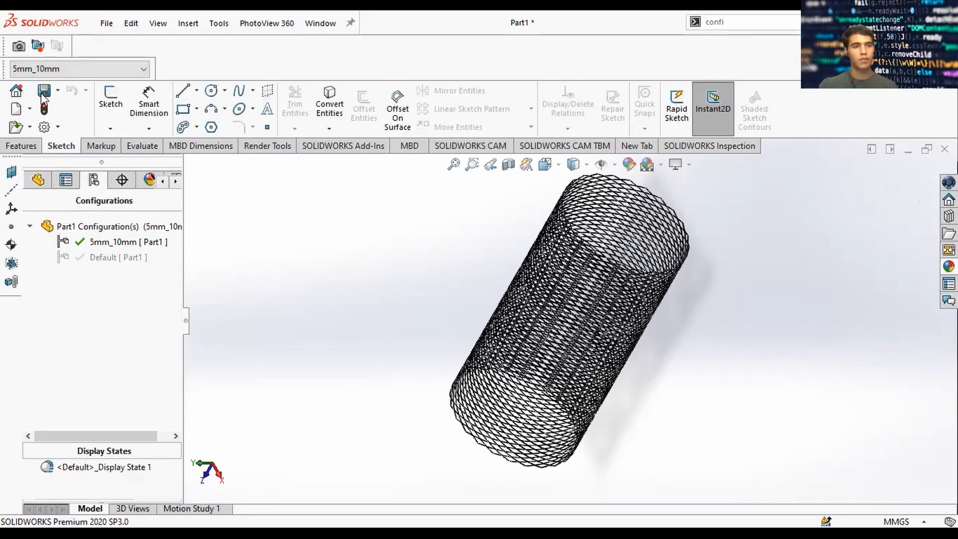
- Save the part in the Downloads folder under the file name "Public Stent"
click(45, 89)
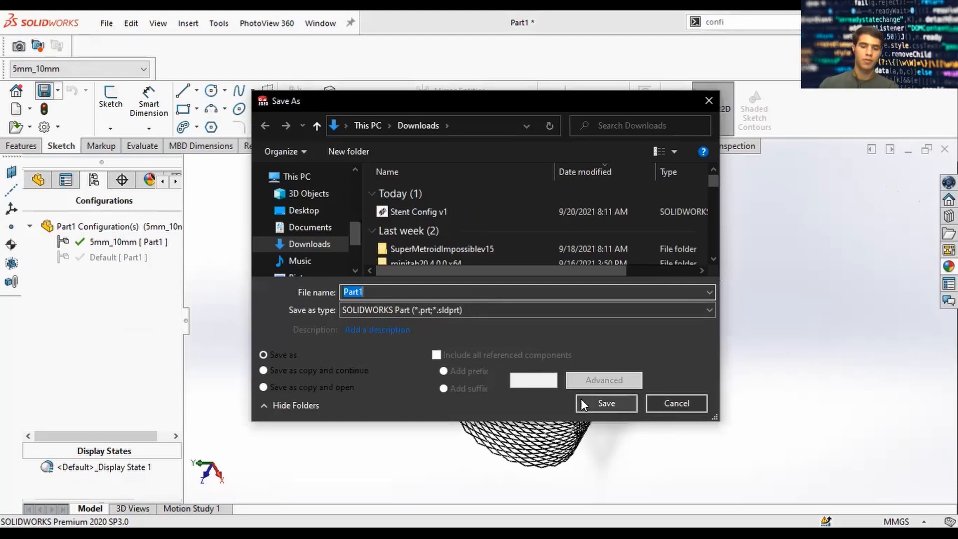
text(P)
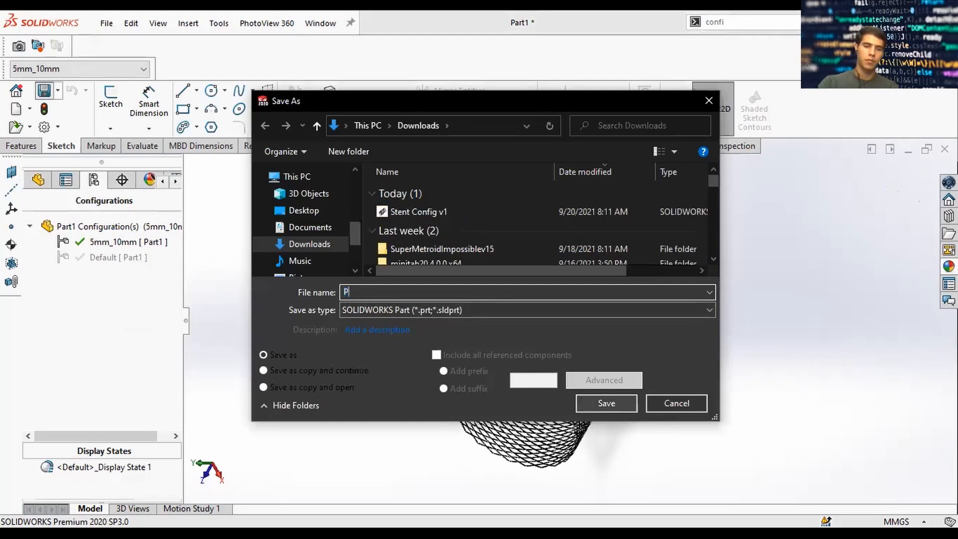
text(ublic S)
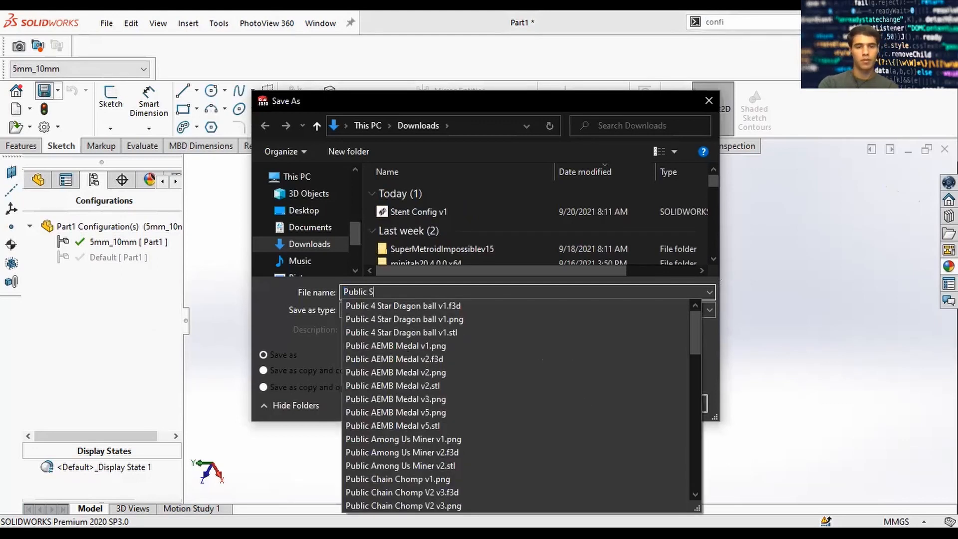
text(tent)
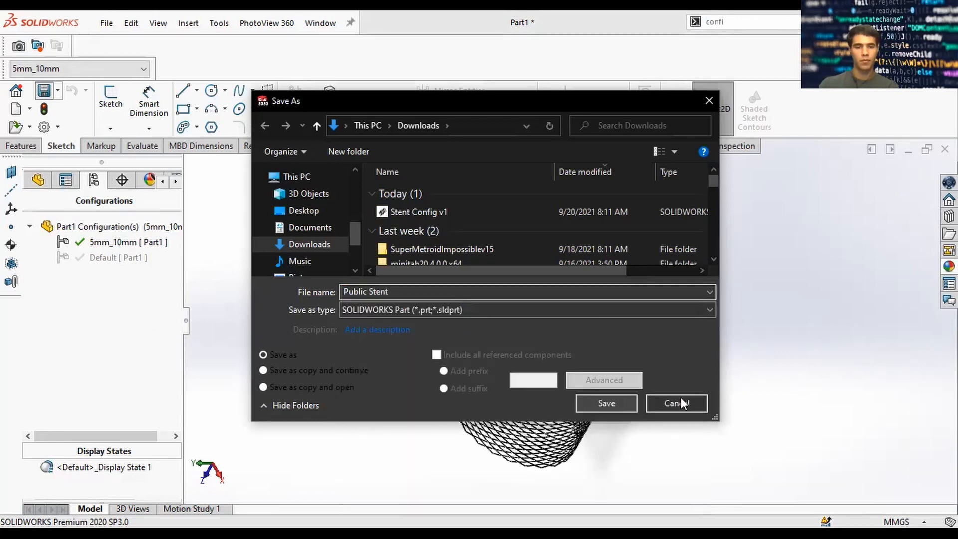
click(612, 398)
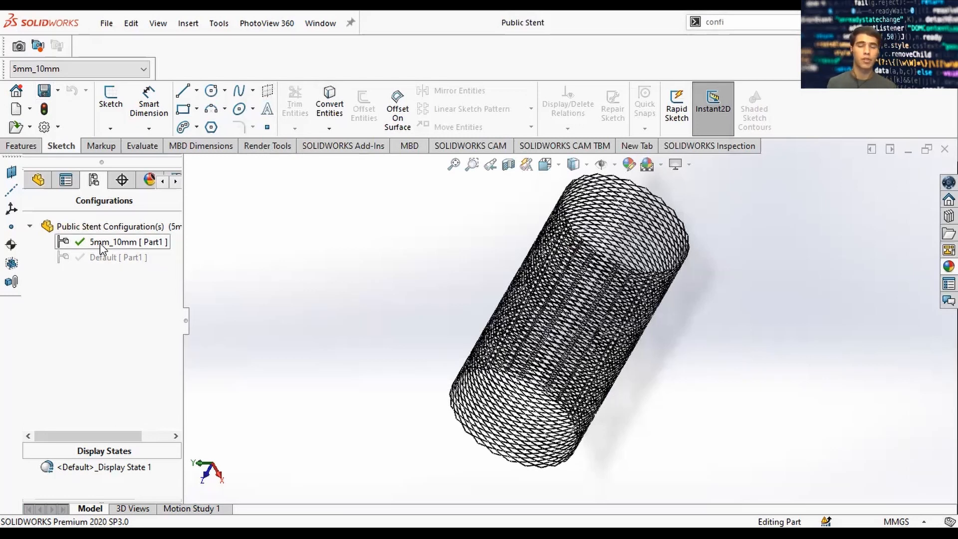
- Activate the Default configuration and start adding another configuration to the part, named "2.5 mm 10 mm"
double_click(103, 256)
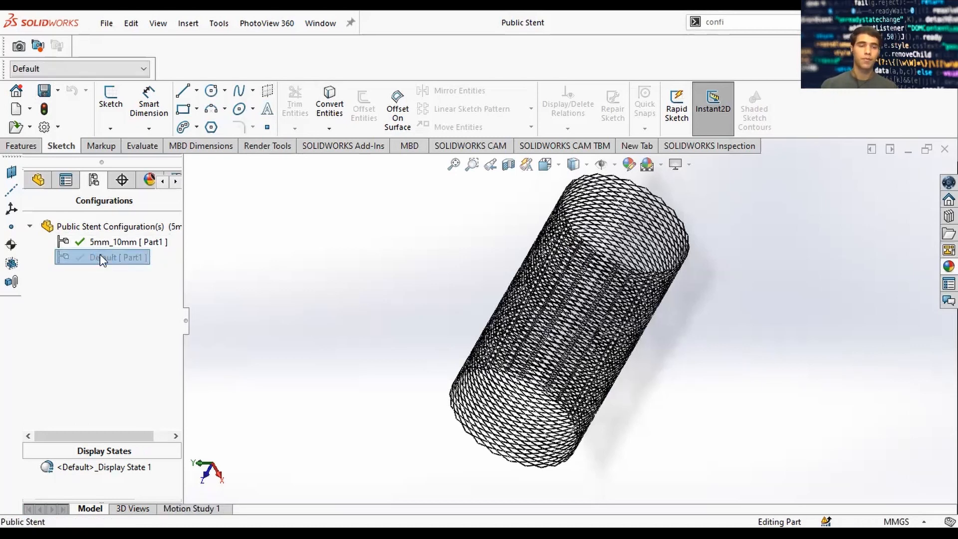
right_click(74, 227)
click(150, 258)
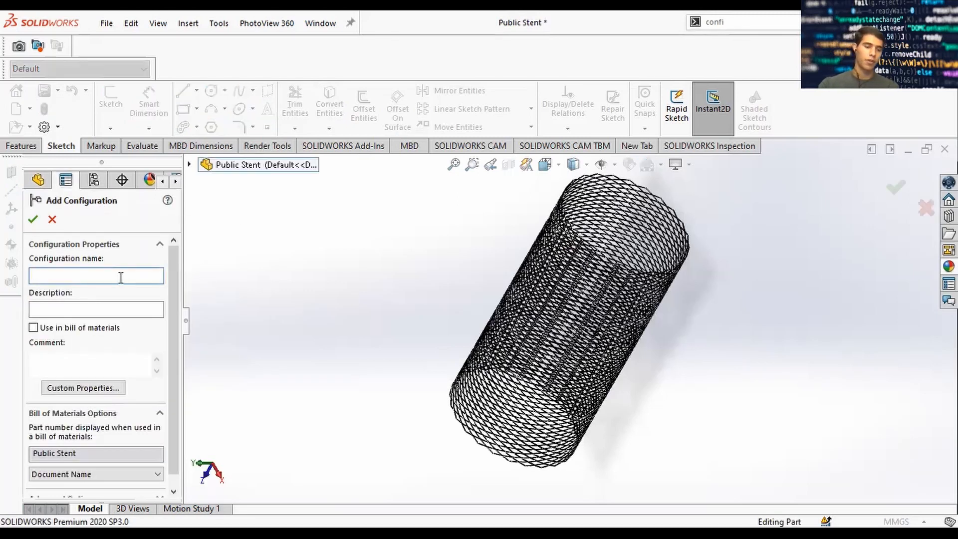
text(2.5 mm )
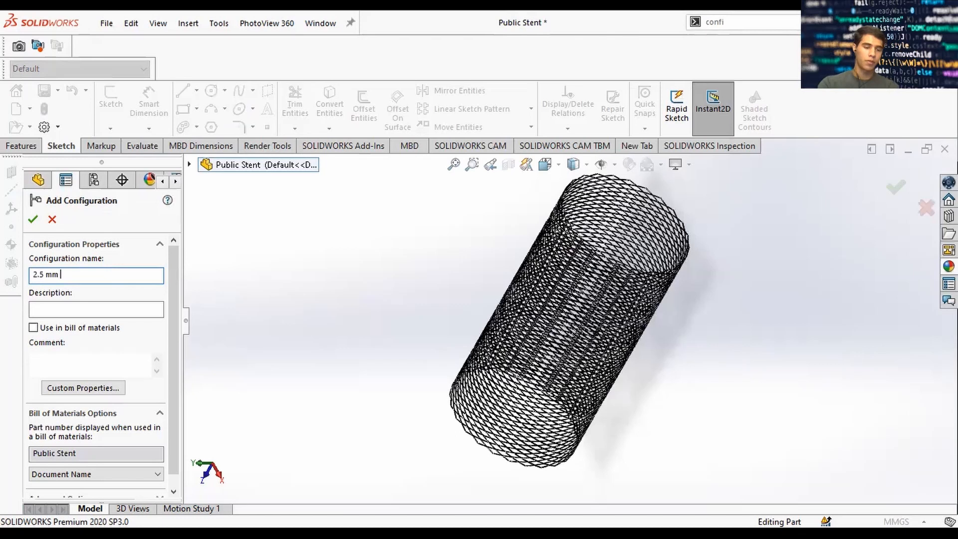
text(10 mm)
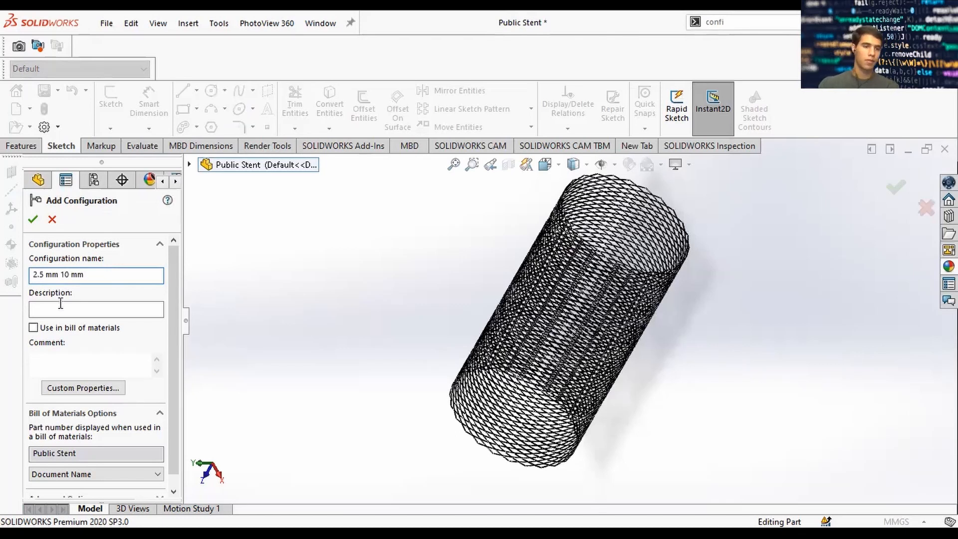
- Describe the new configuration as "2.5 mm Diamter 10 mm Length"
click(77, 309)
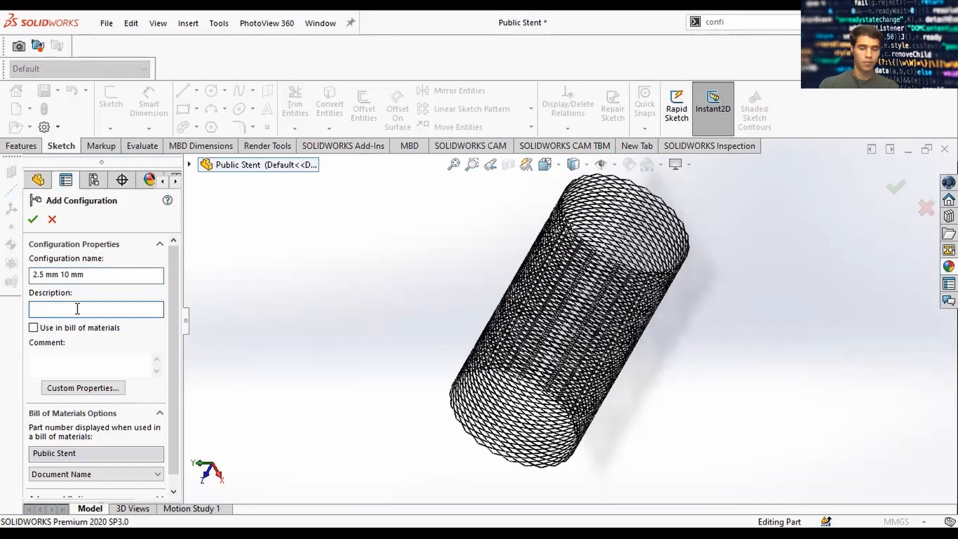
text(2.5 m)
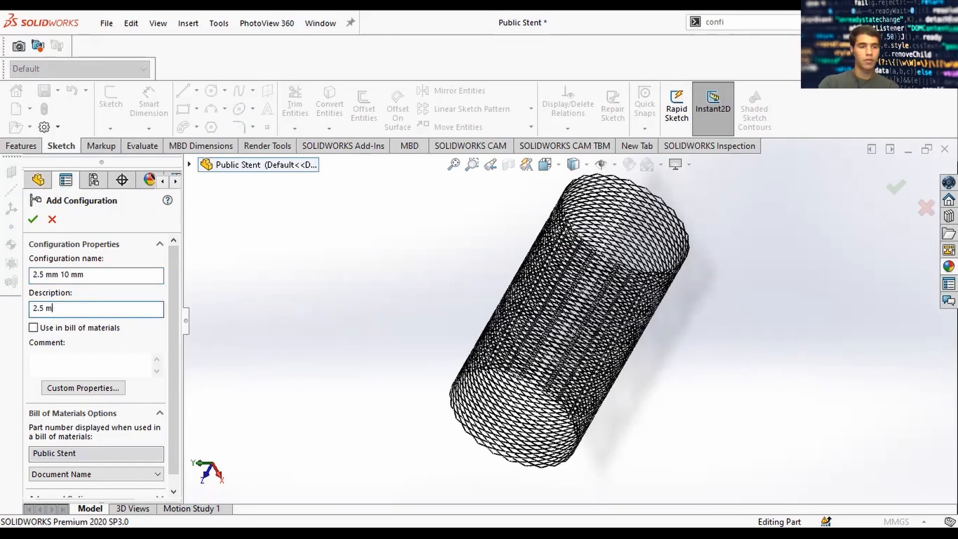
key(BackSpace)
text(mm Diamter )
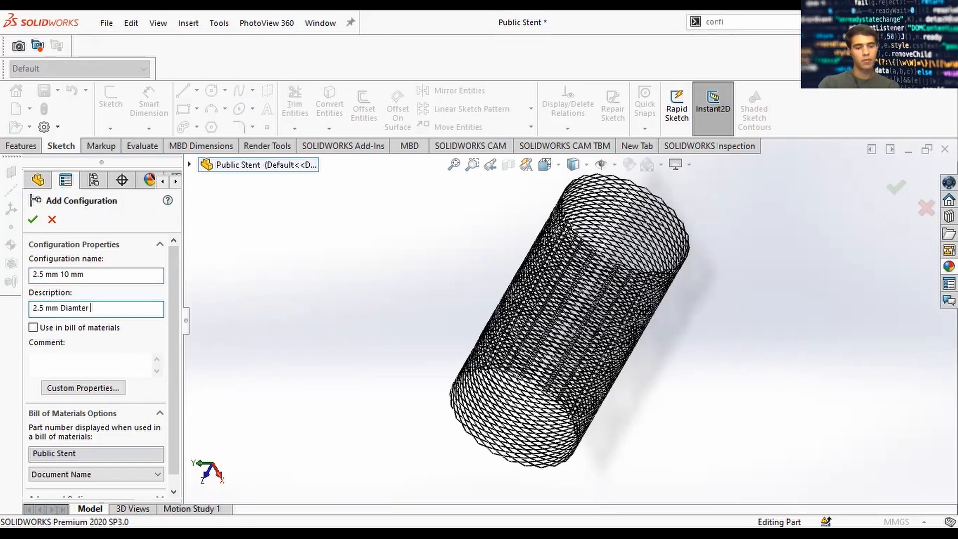
text(10 mm L)
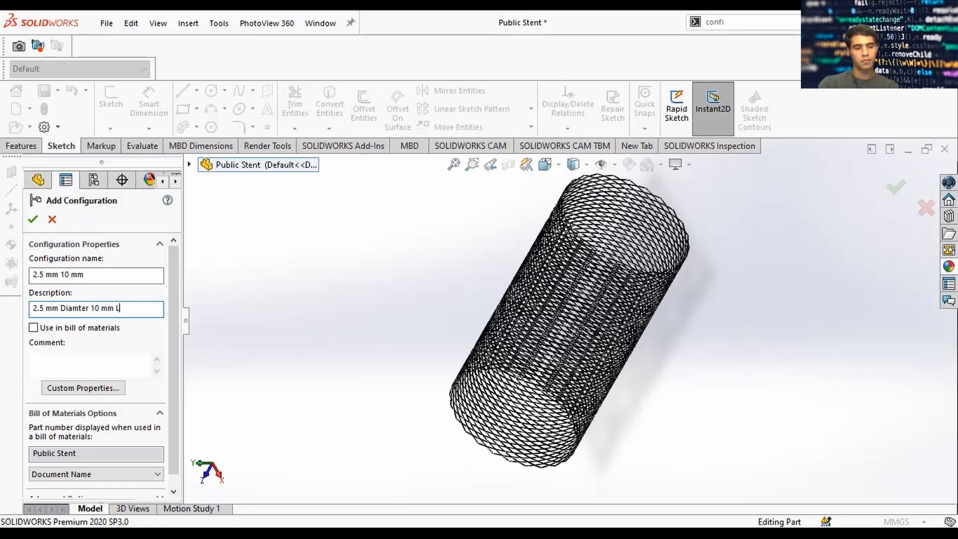
text(ength)
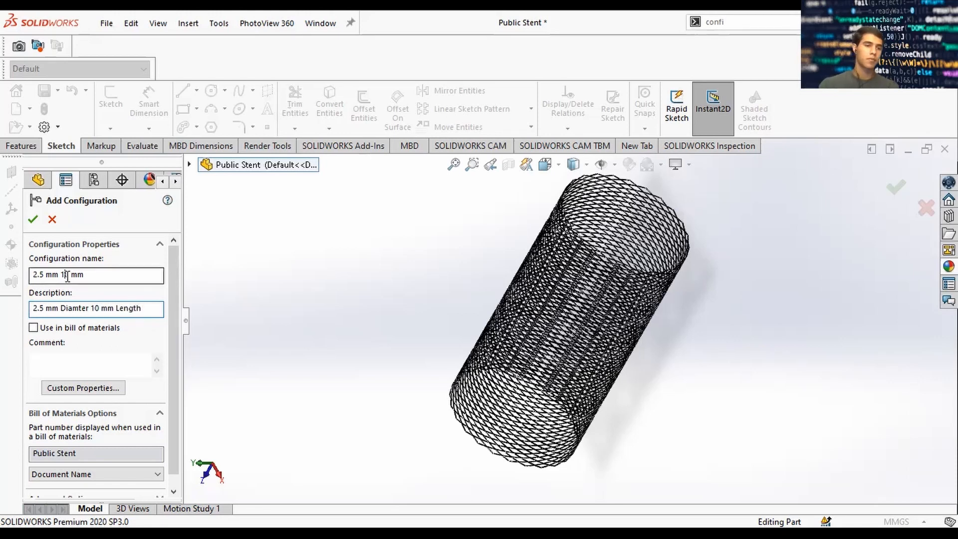
- Correct the configuration name to 2.5mm_10mm, with an underscore and no spaces, and create the configuration
click(67, 276)
key(BackSpace)
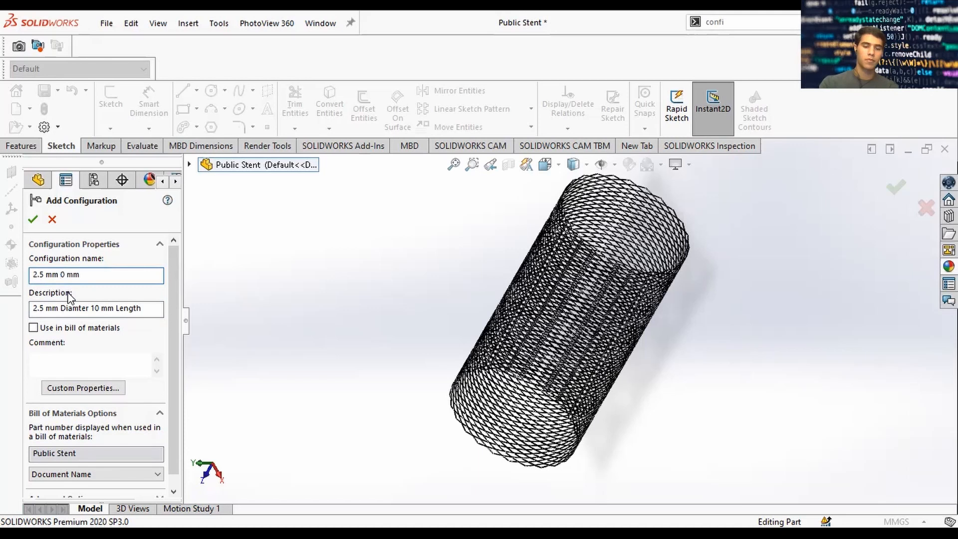
key(BackSpace)
text(_1)
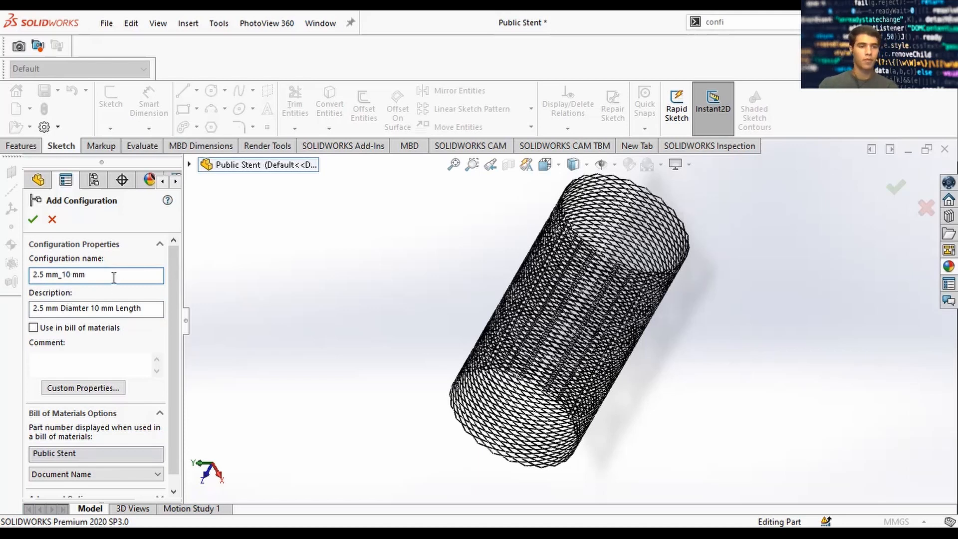
click(53, 275)
key(Left)
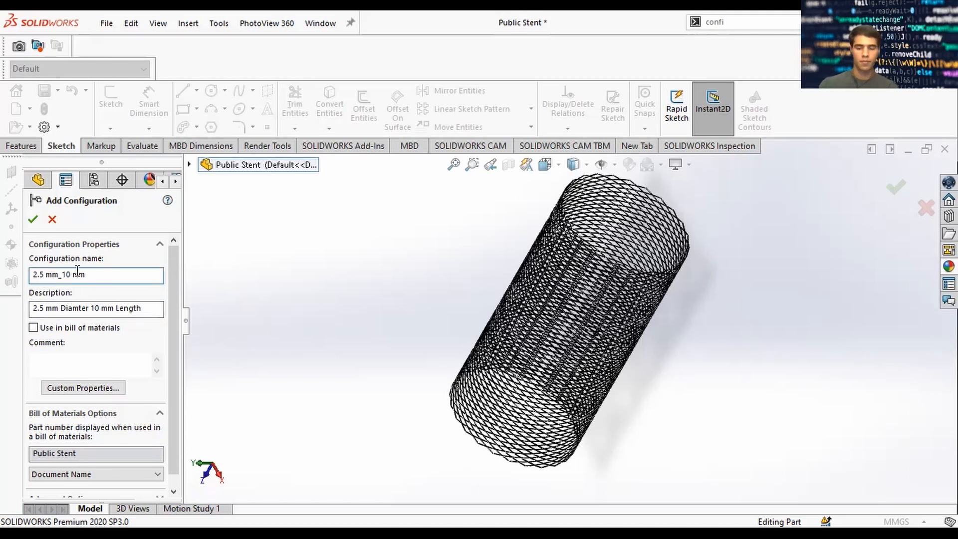
key(BackSpace)
key(Right)
key(Right)
key(Right)
key(BackSpace)
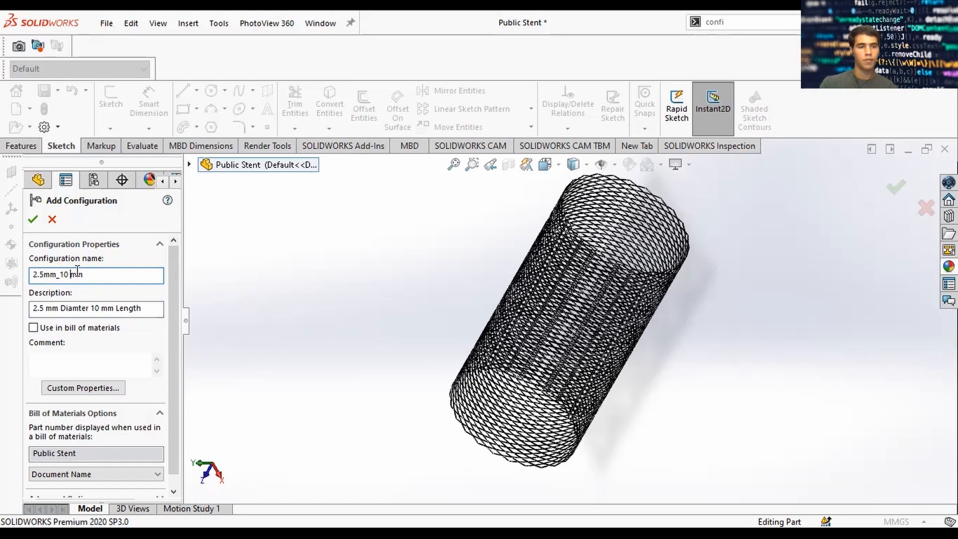
click(35, 216)
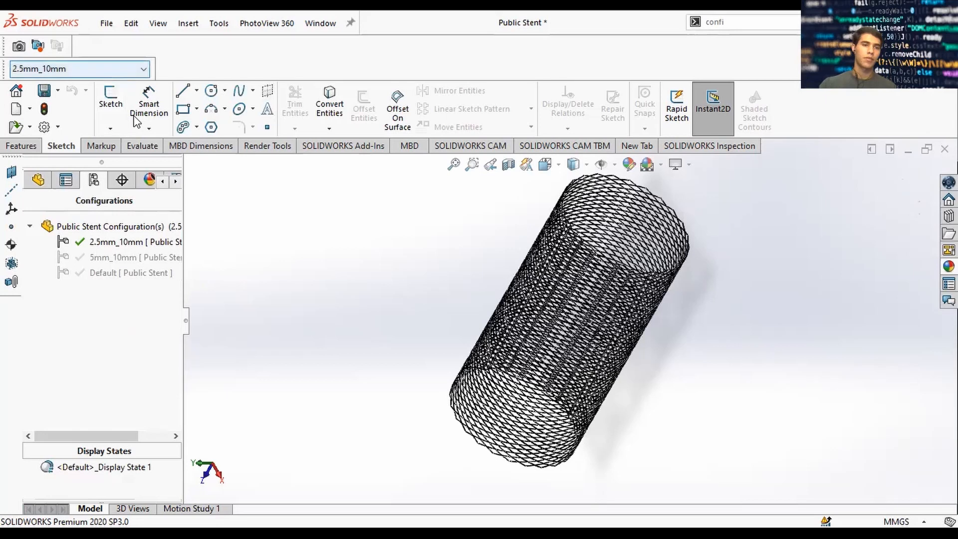
click(140, 69)
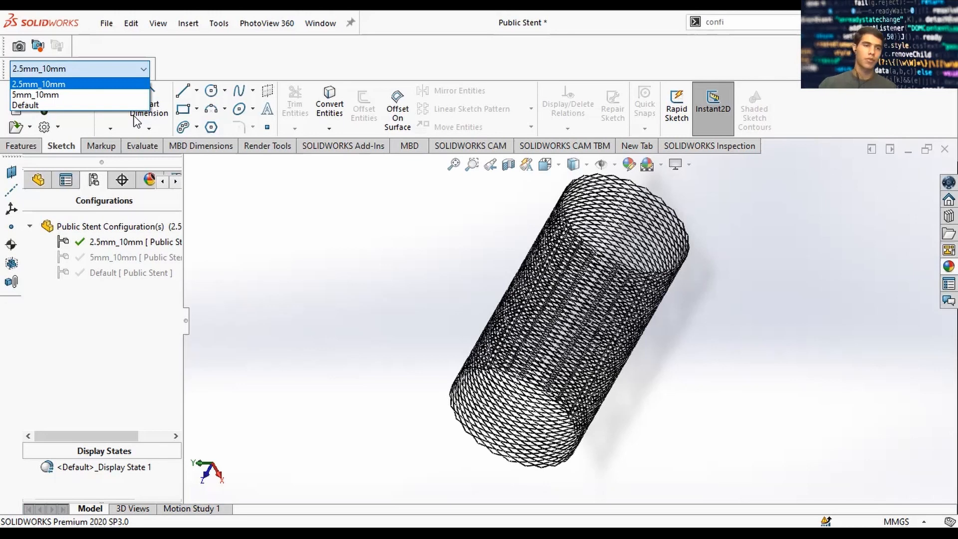
click(134, 117)
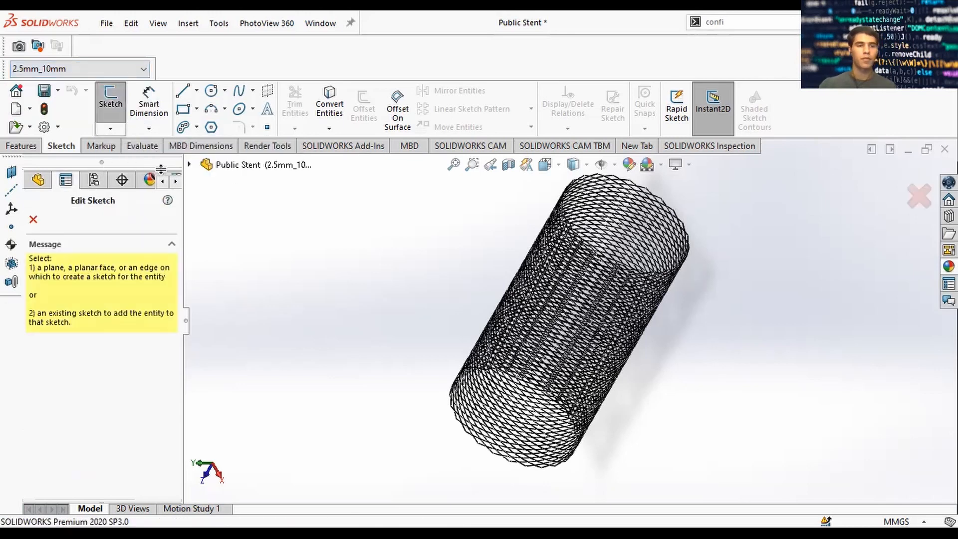
click(33, 219)
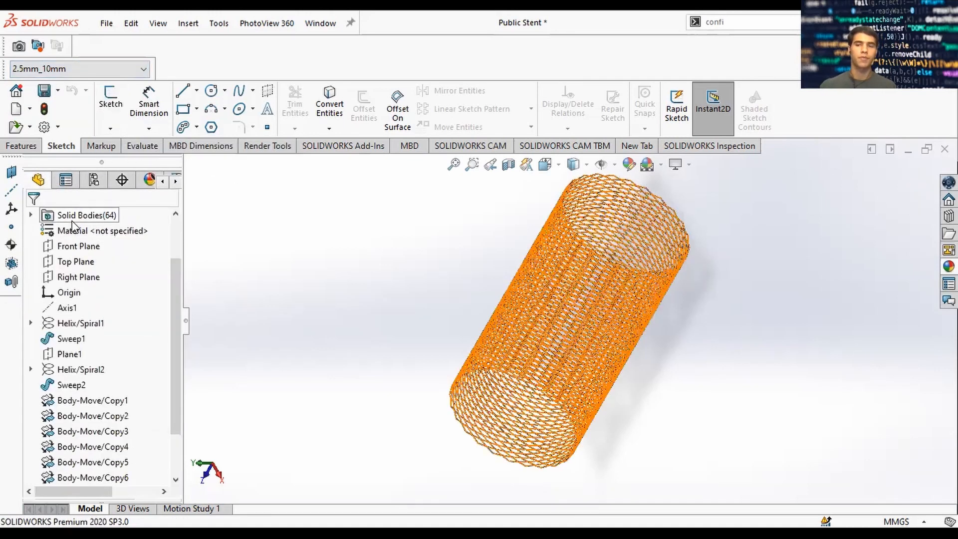
- Edit Sketch1 of Helix/Spiral1, set its circle diameter to 2.5 mm, and exit the sketch to rebuild the stent
drag(173, 285, 176, 324)
click(31, 261)
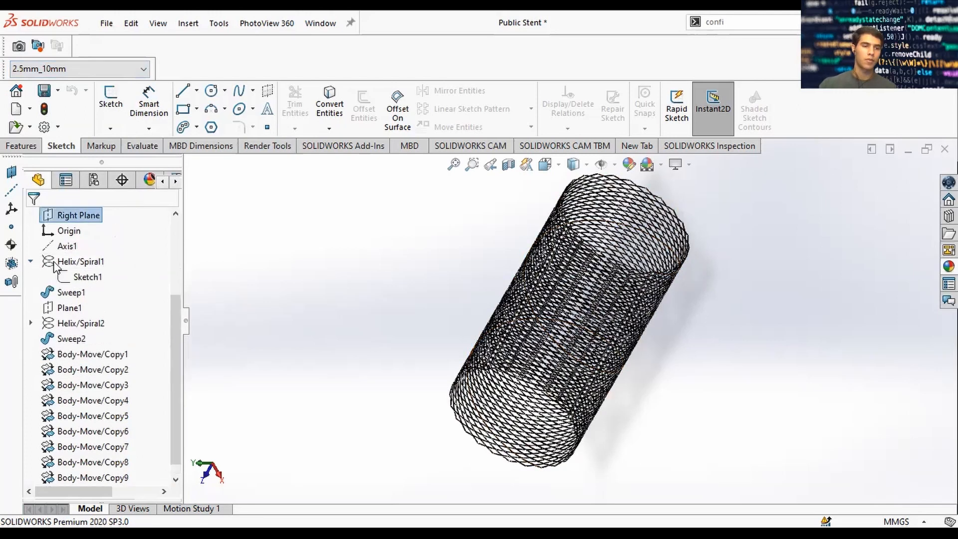
right_click(80, 277)
click(85, 234)
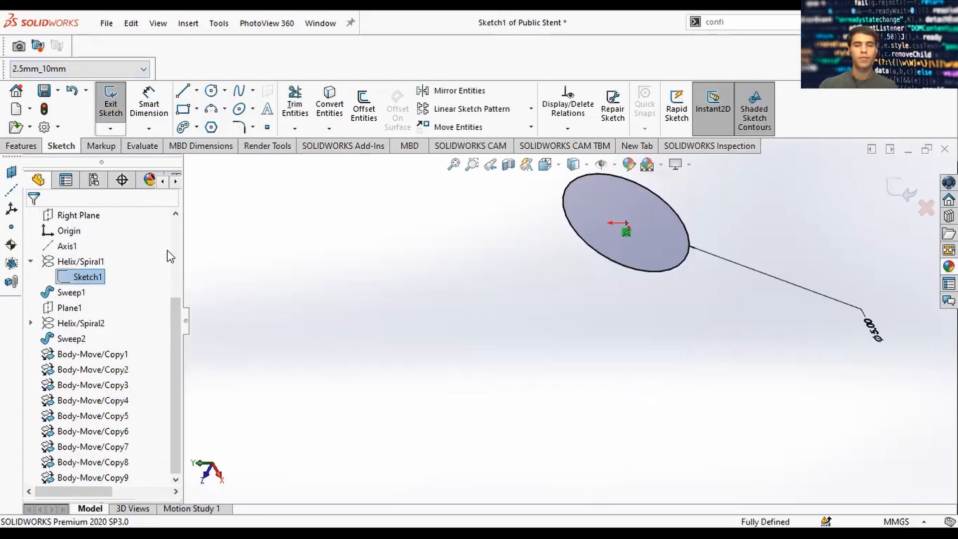
double_click(870, 327)
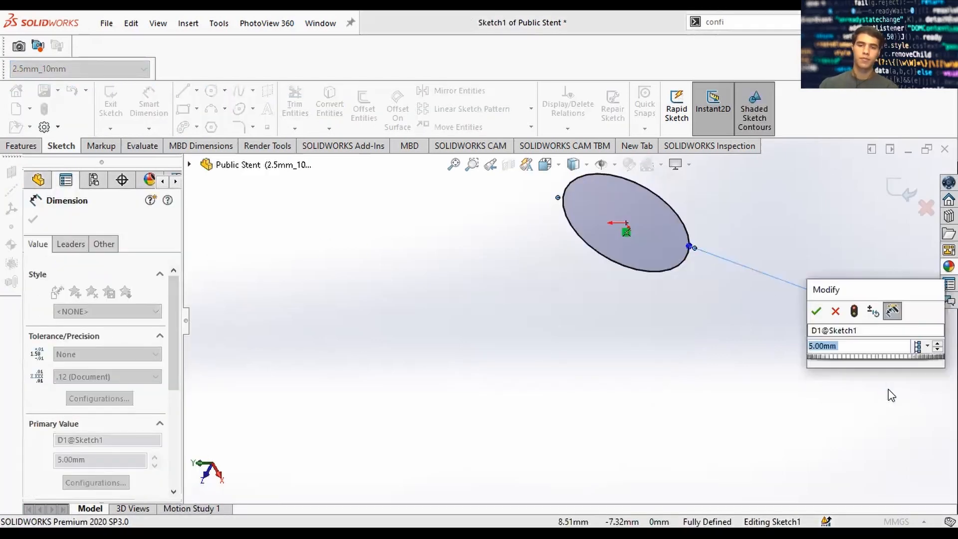
text(2.5)
key(Return)
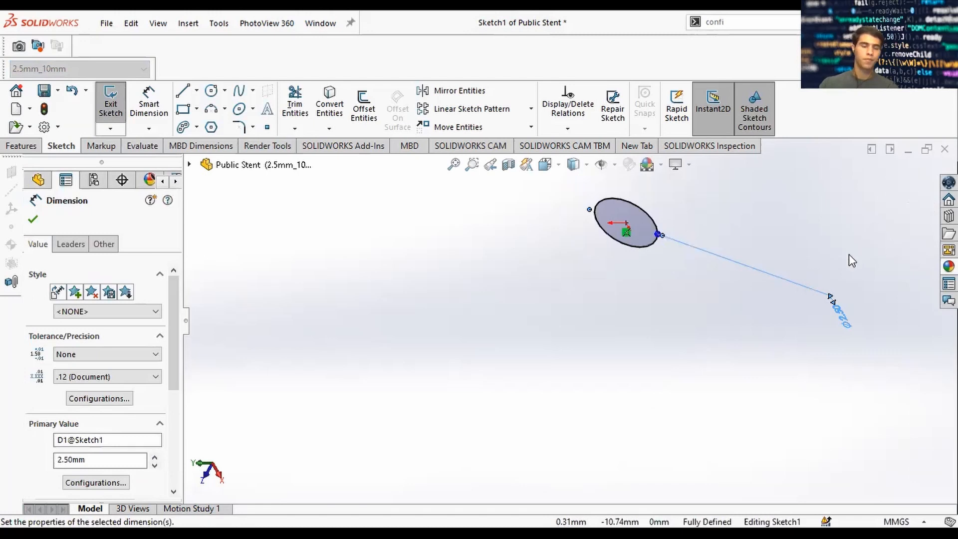
click(111, 103)
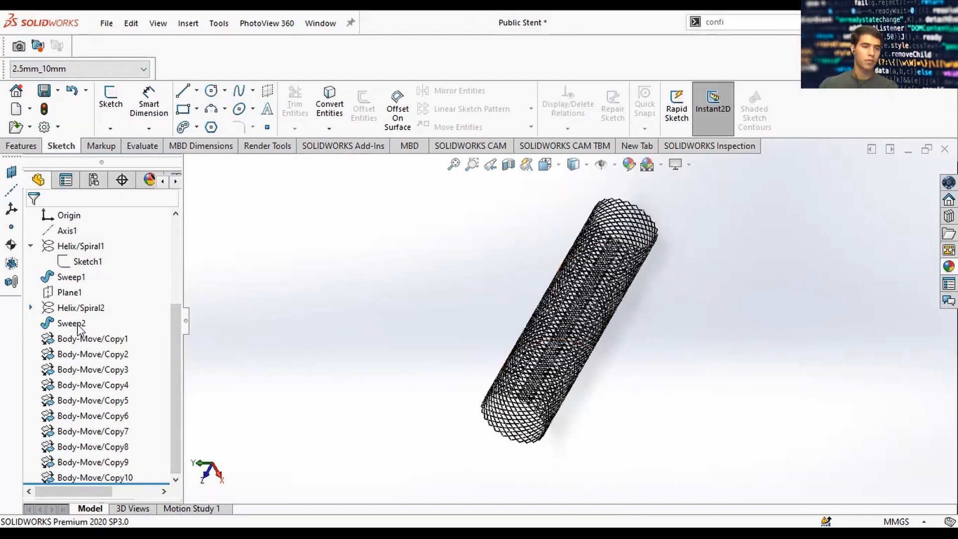
- Open Sketch6 of Helix/Spiral2, check its circle's radius, and exit the sketch
click(30, 307)
right_click(78, 324)
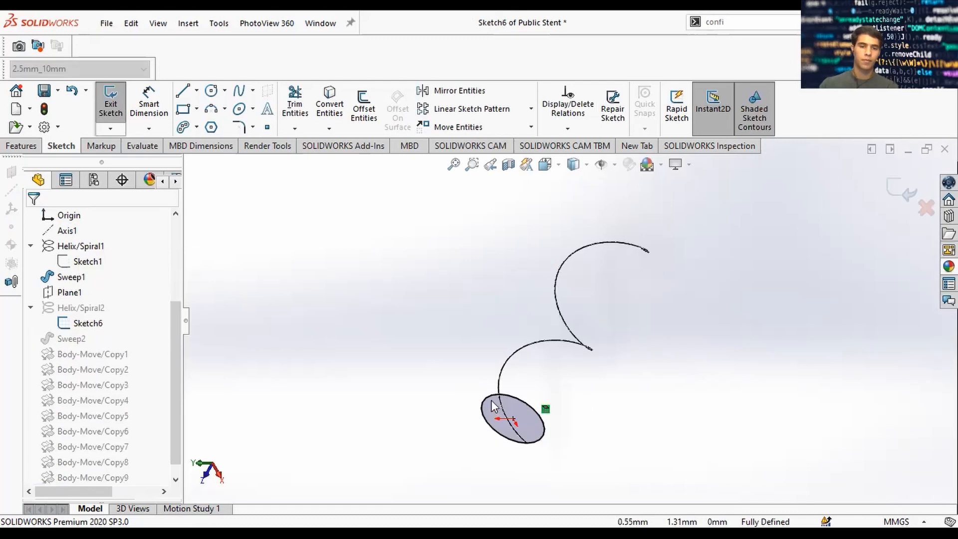
click(490, 402)
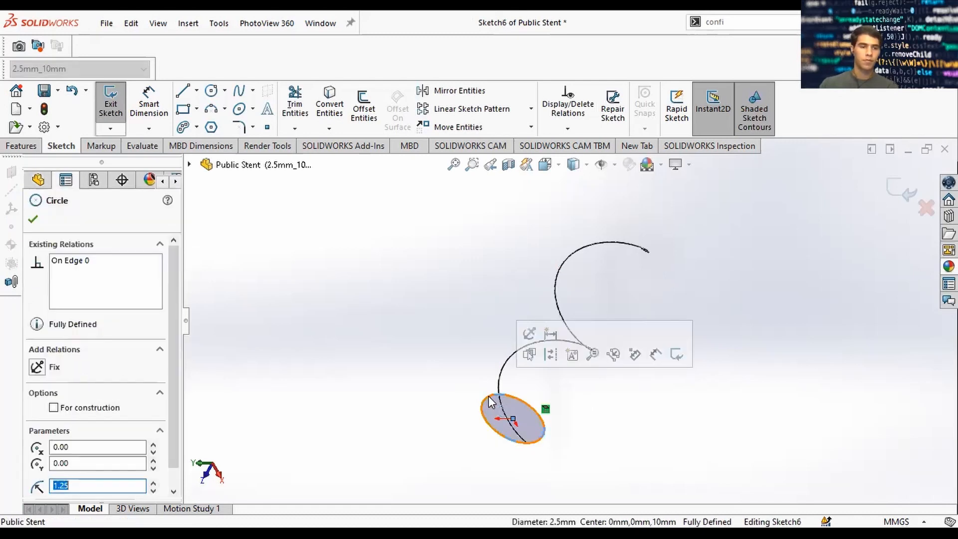
drag(176, 349, 175, 420)
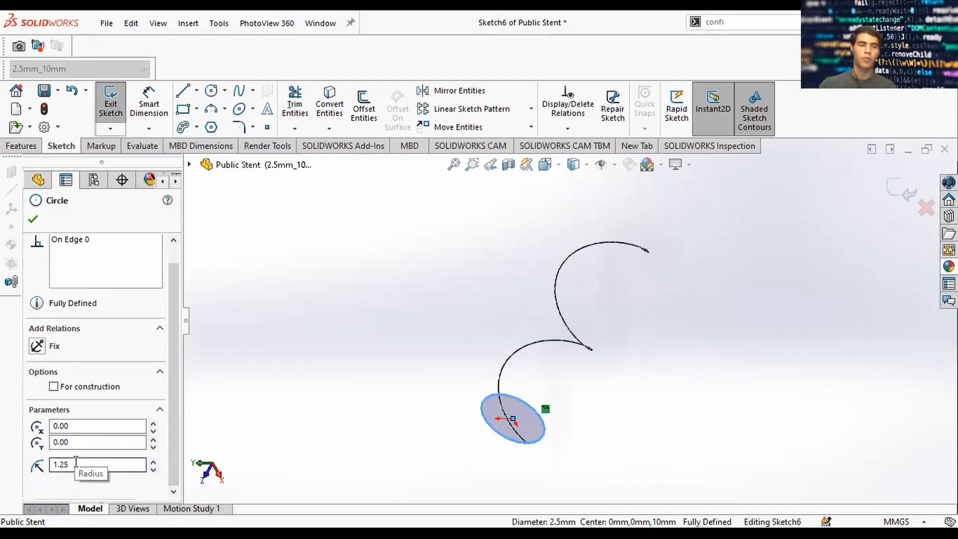
click(505, 334)
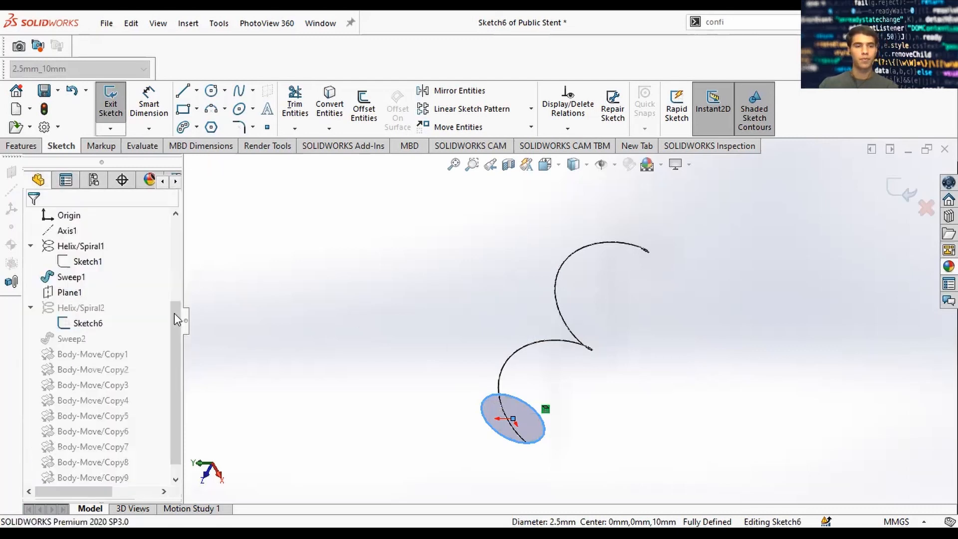
click(896, 195)
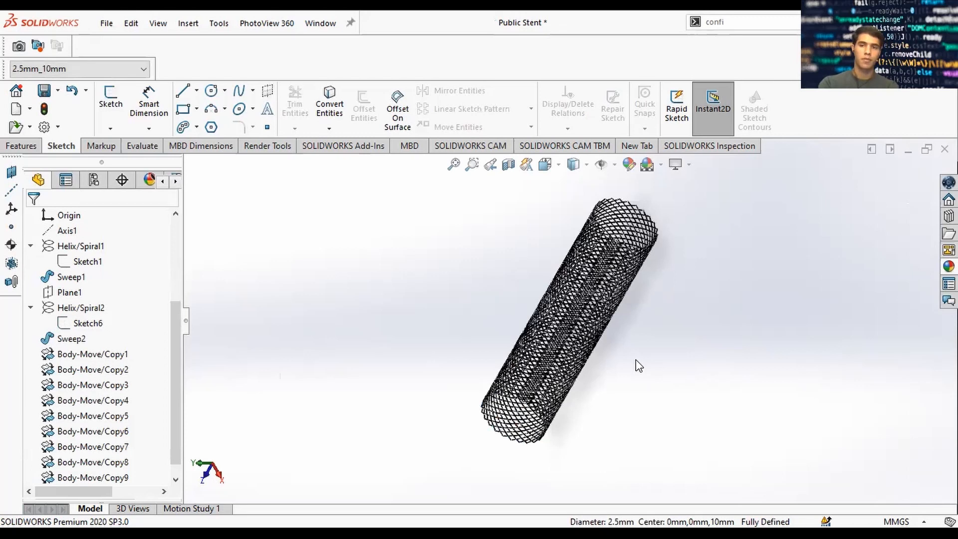
- Look at the stent end-on and use Measure with its arc/circle options to check the diameter across the end ring
text(smeas)
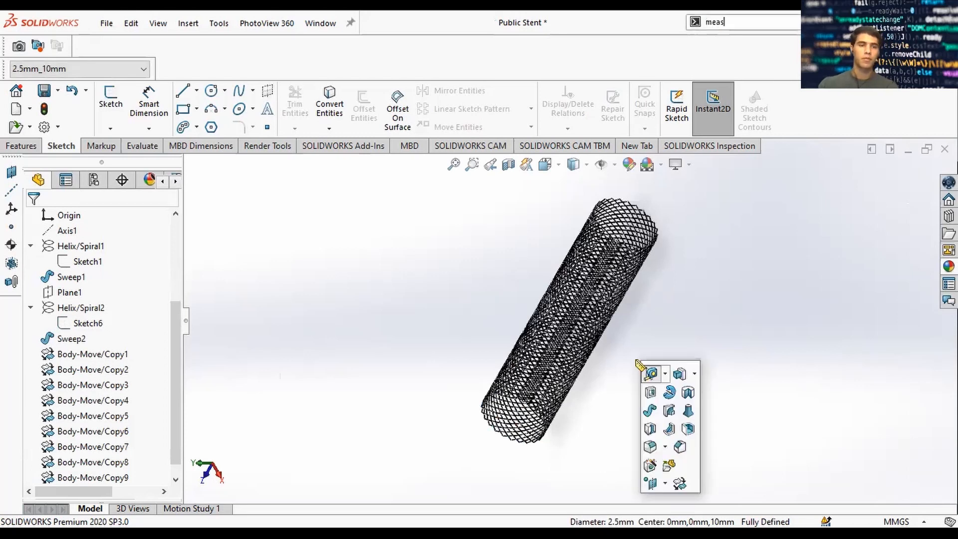
middle_drag(654, 305, 613, 491)
text(ure)
key(Return)
scroll(564, 264, down, 3)
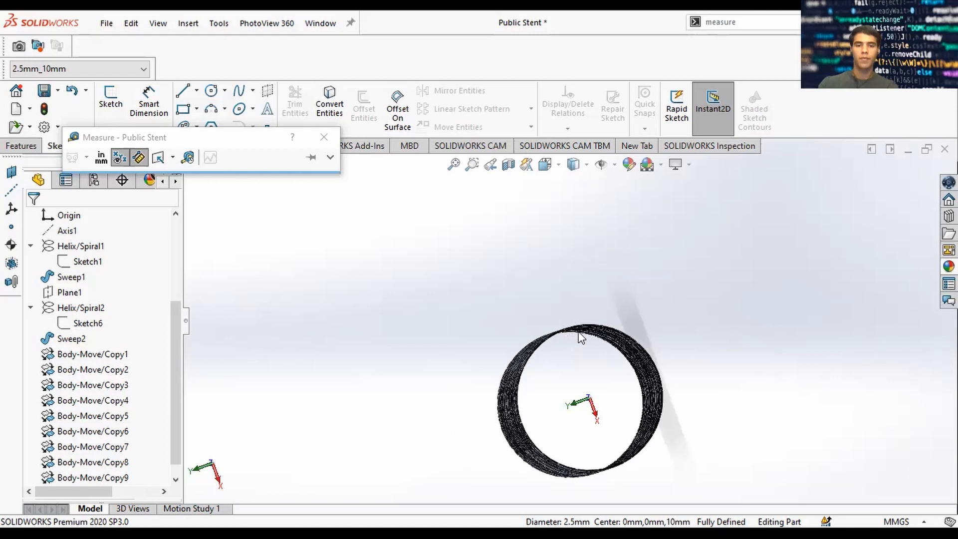
key(ctrl+8)
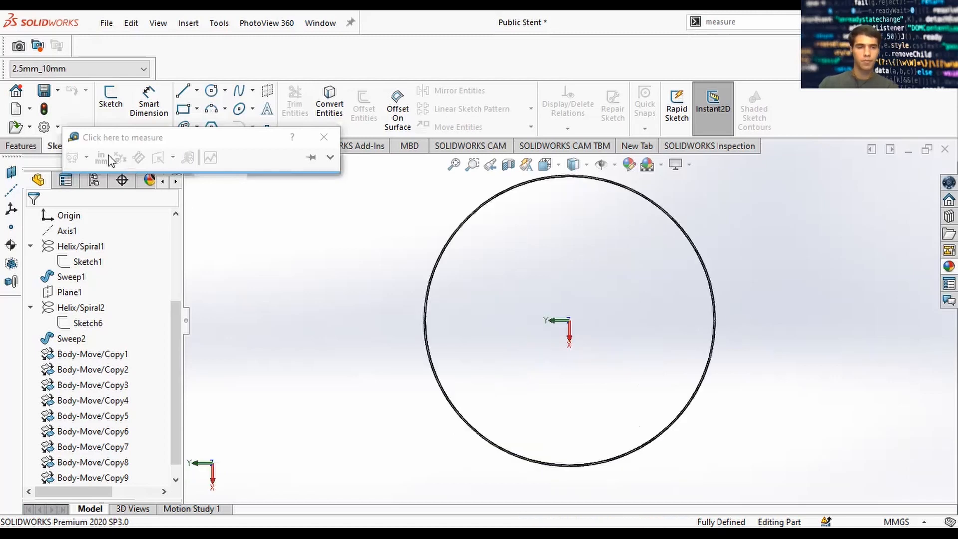
click(75, 159)
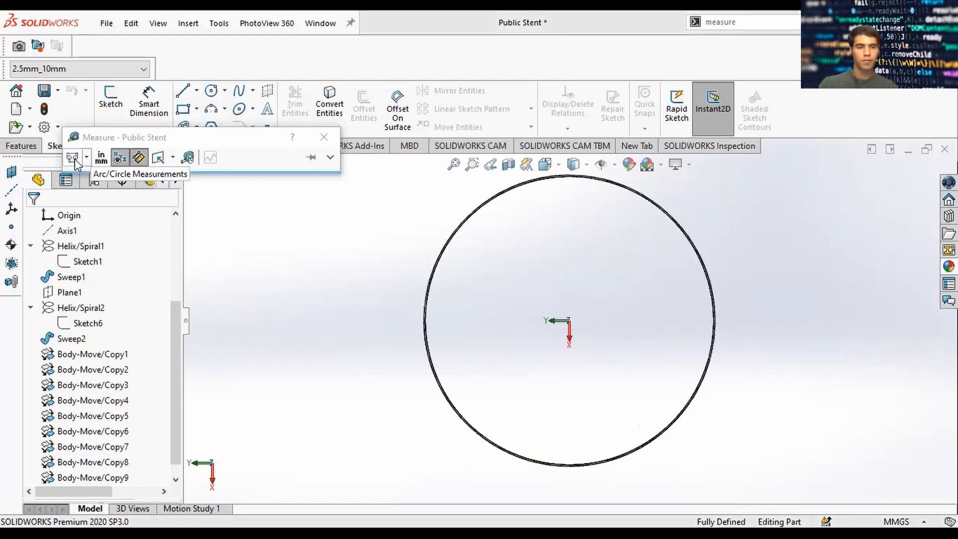
click(87, 157)
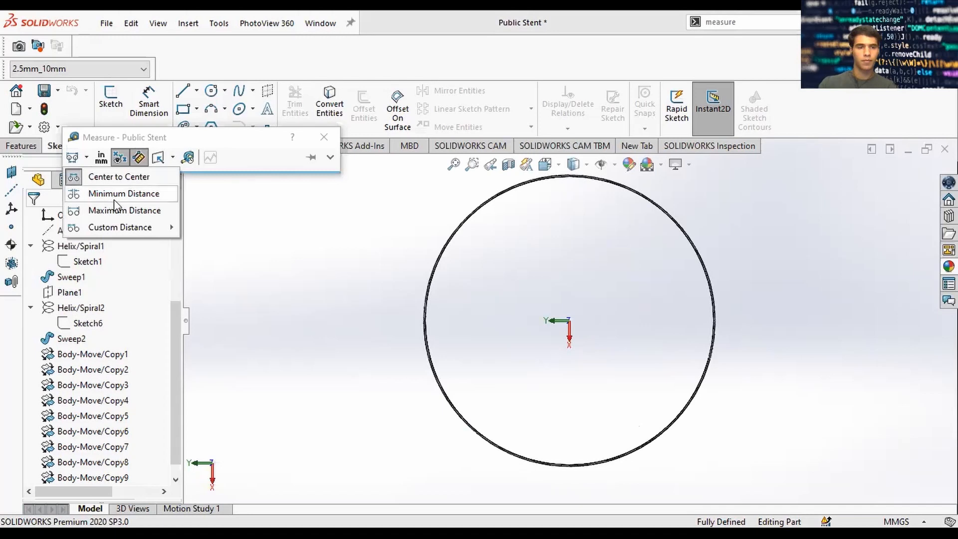
click(425, 318)
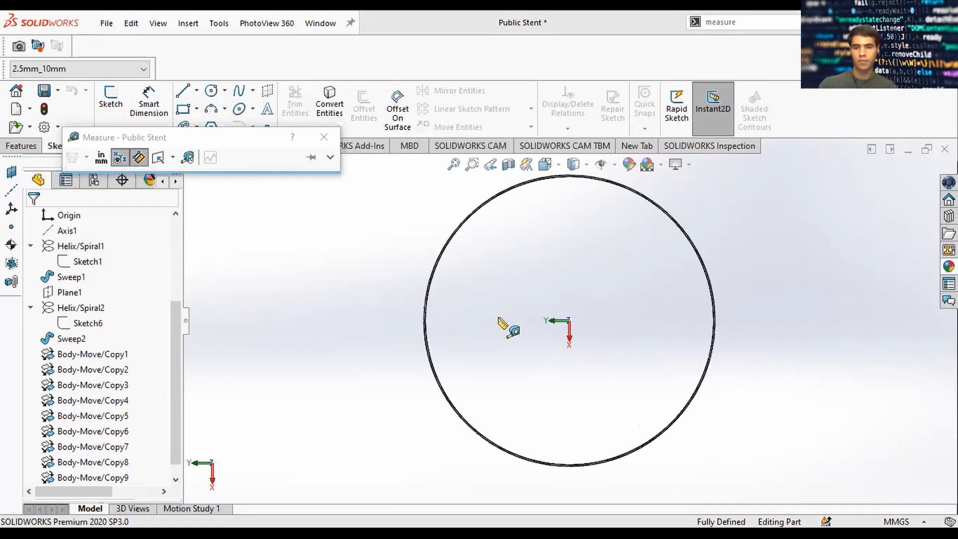
click(713, 301)
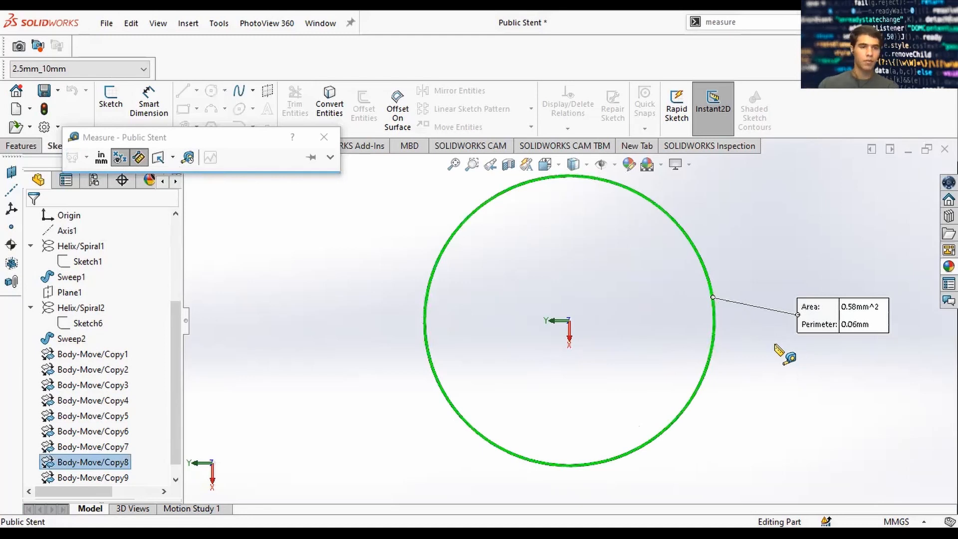
key(Escape)
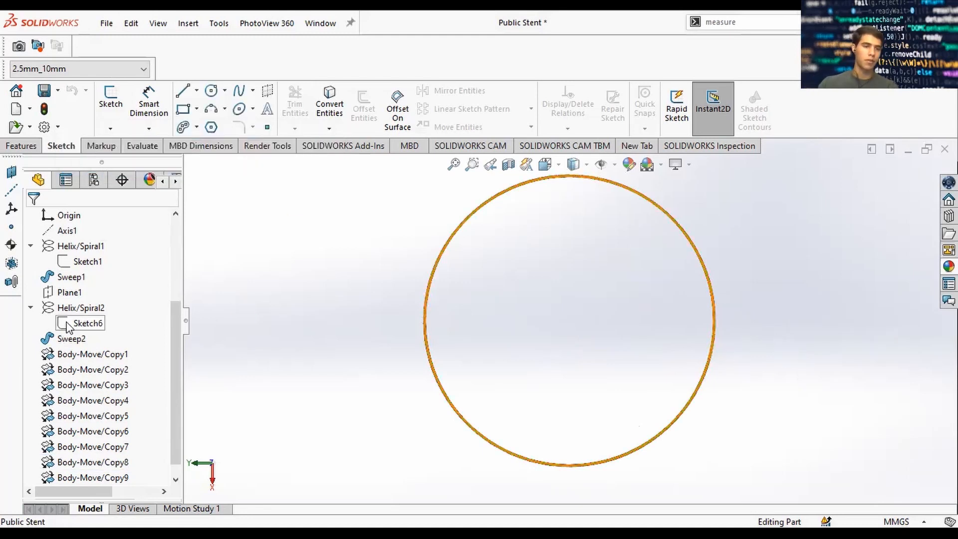
- Show Sketch6 of Helix/Spiral2 and measure the diameter of its circle
click(71, 324)
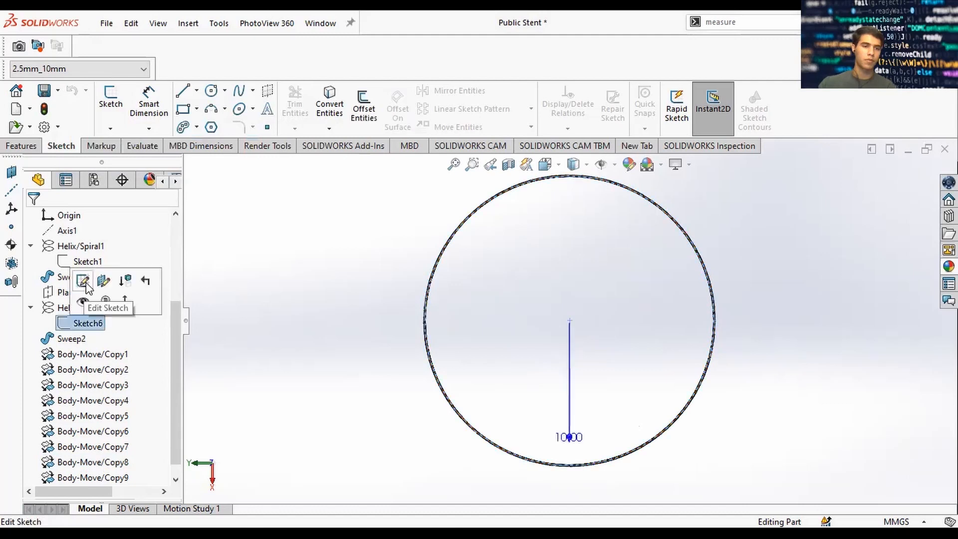
click(84, 305)
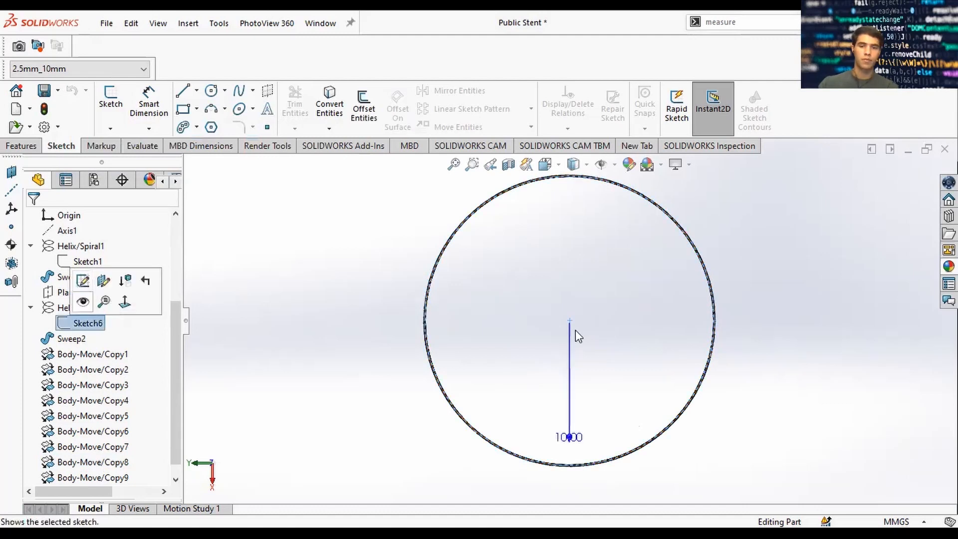
mouse_move(579, 329)
middle_down()
mouse_move(620, 342)
mouse_move(330, 256)
mouse_move(387, 271)
mouse_move(455, 309)
mouse_move(459, 302)
middle_up()
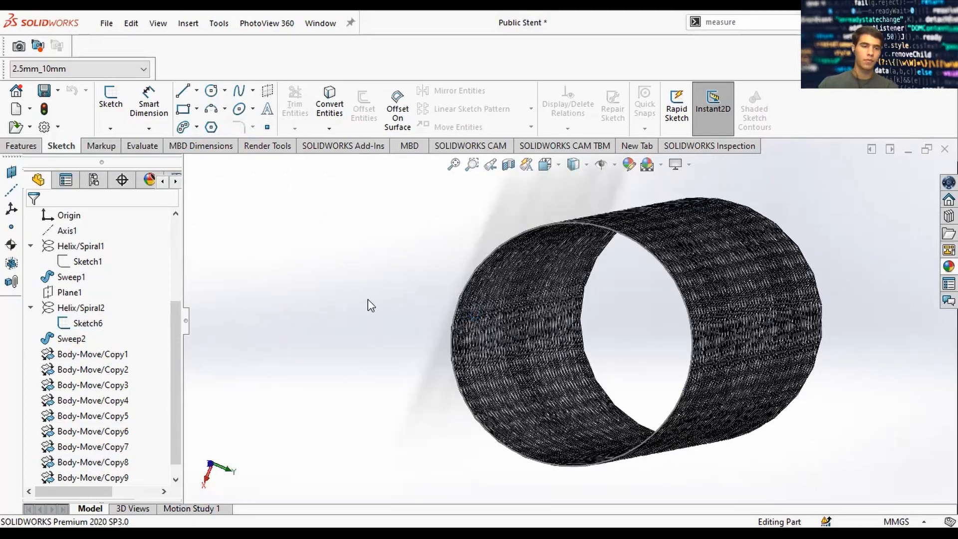
click(77, 324)
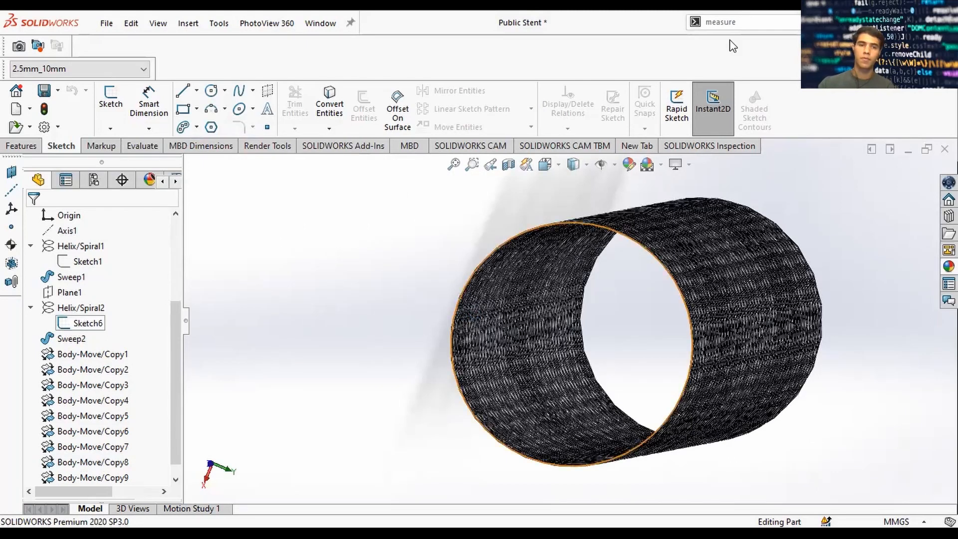
click(681, 379)
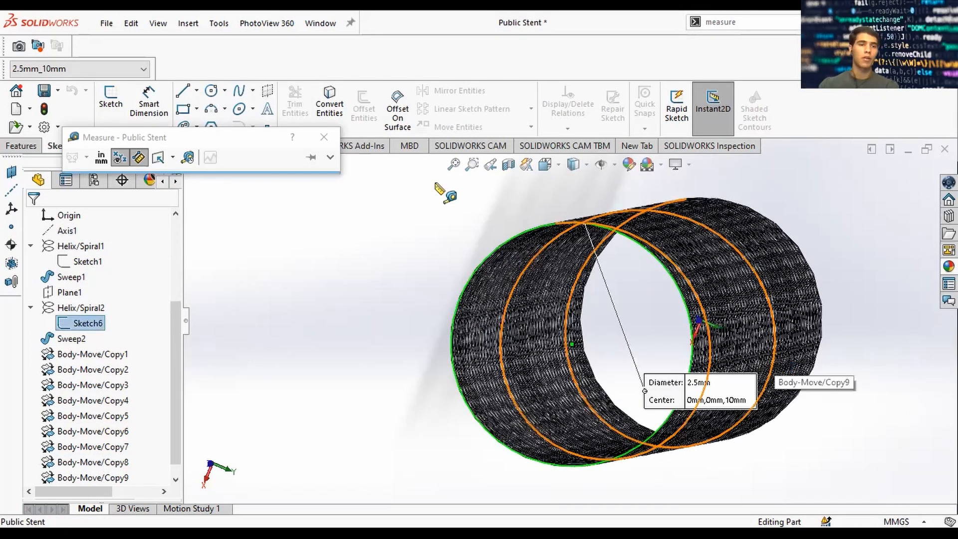
key(Escape)
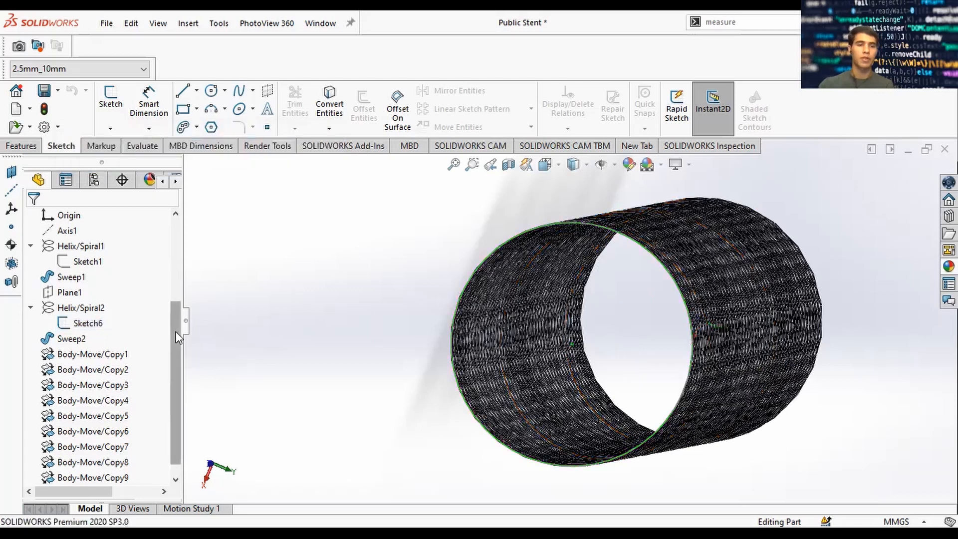
- Hide Sketch6 of Helix/Spiral2 and view the whole stent
scroll(176, 252, up, 3)
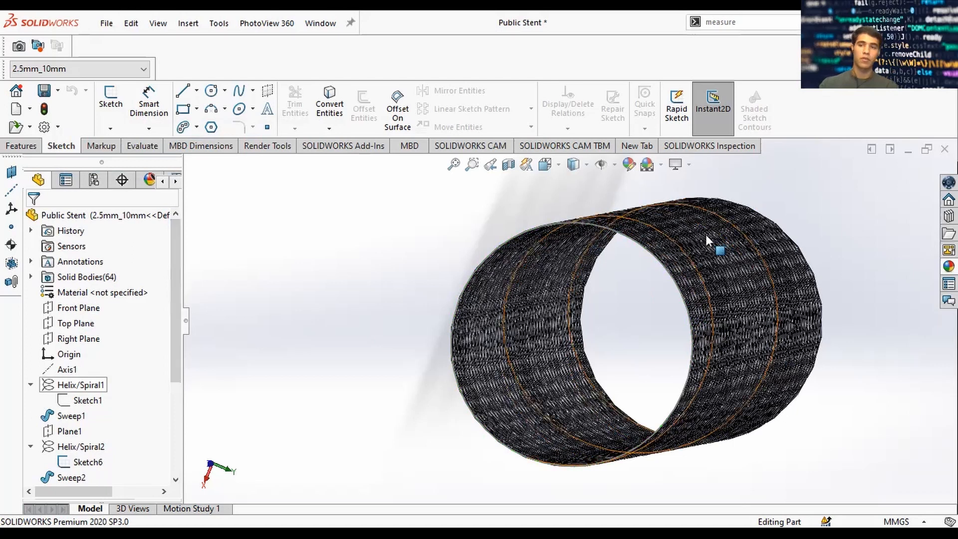
scroll(795, 235, up, 2)
middle_drag(798, 242, 572, 274)
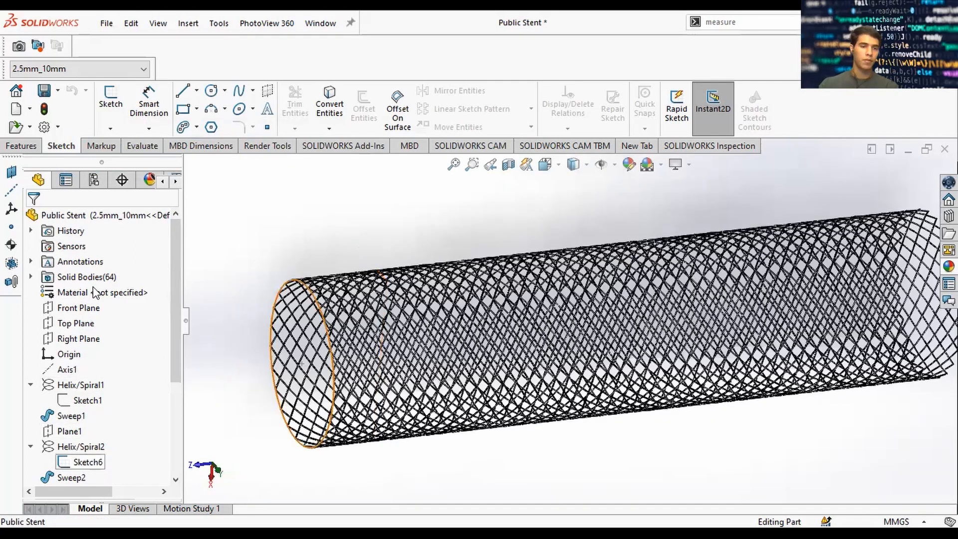
scroll(561, 282, up, 5)
middle_drag(614, 280, 527, 336)
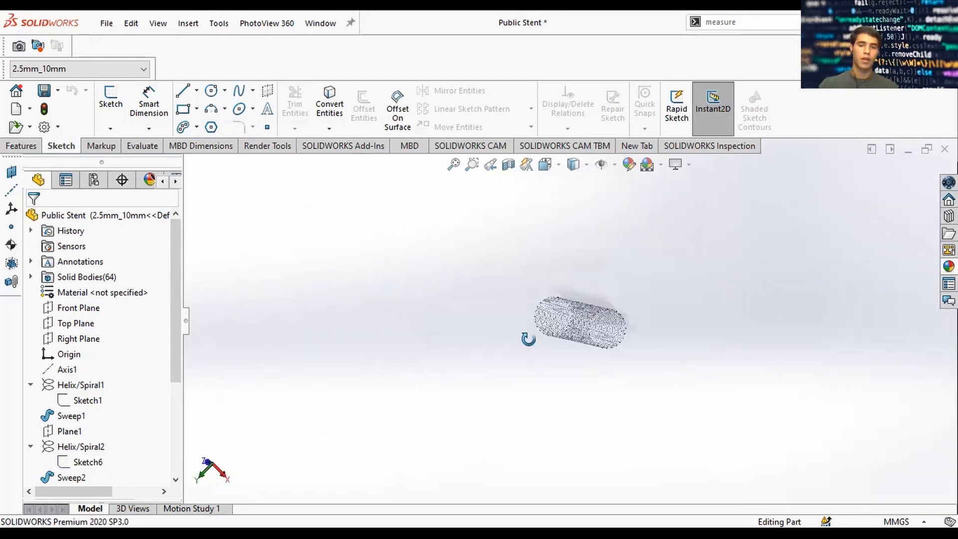
- Switch the part to the 5mm_10mm configuration and back to 2.5mm_10mm, and save it
click(57, 73)
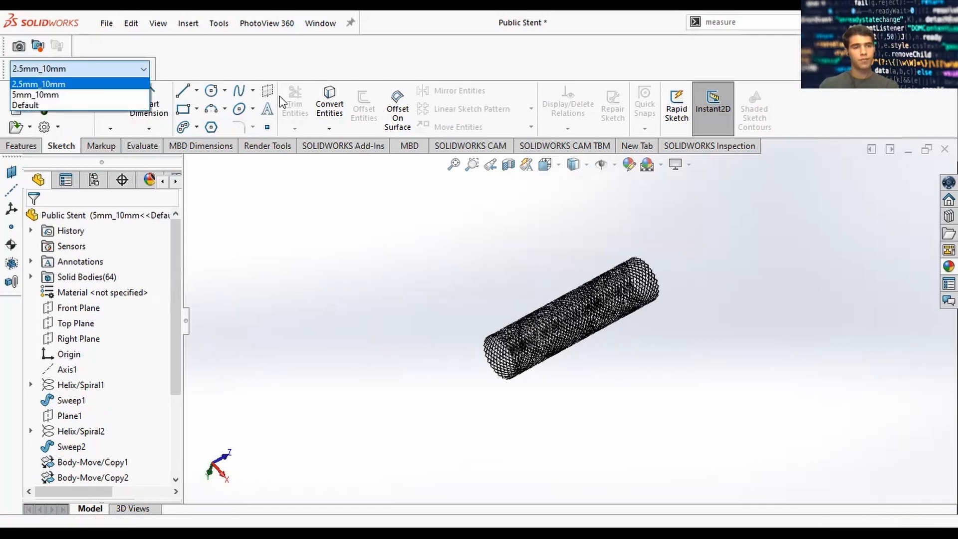
click(70, 85)
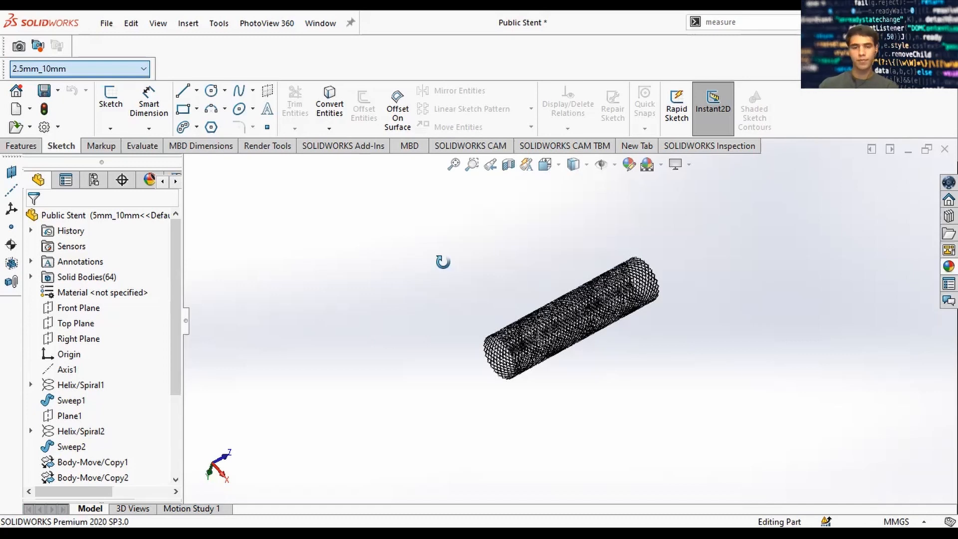
middle_drag(451, 287, 455, 297)
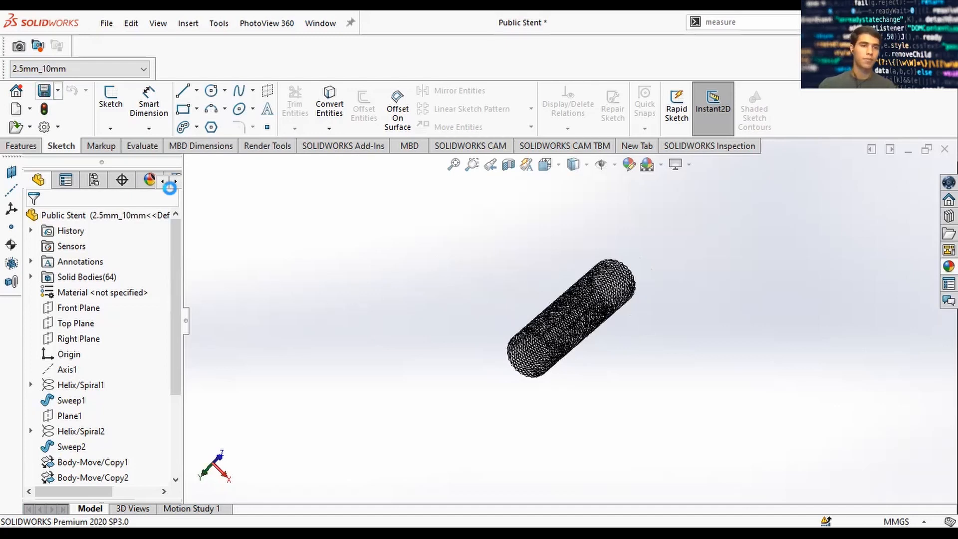
- Search for the render commands and apply the Reflective Floor Black studio scene to the part
click(746, 26)
double_click(744, 26)
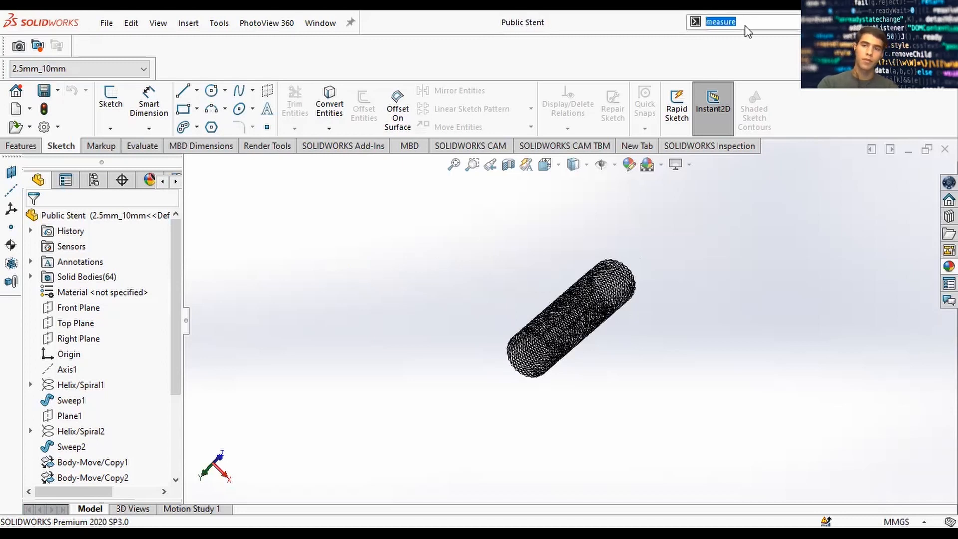
text(render)
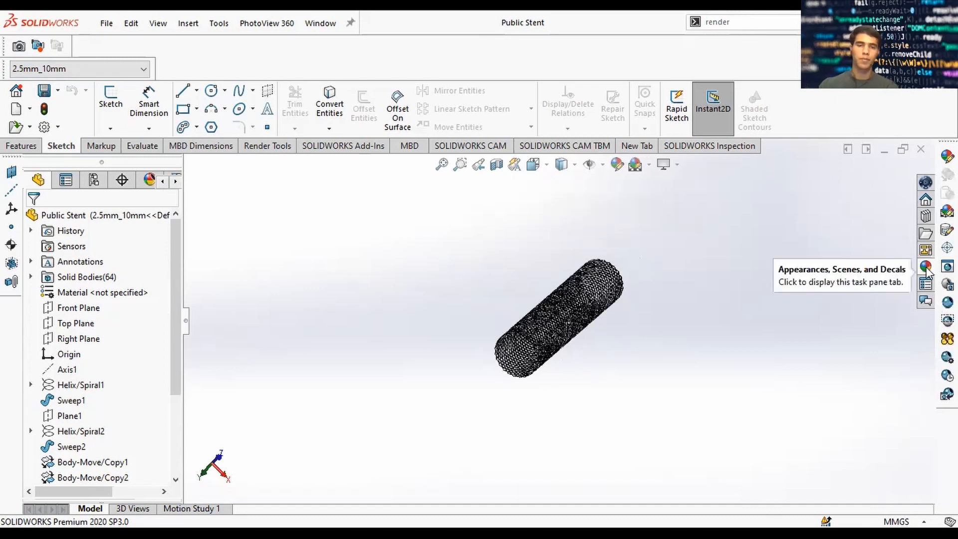
click(256, 148)
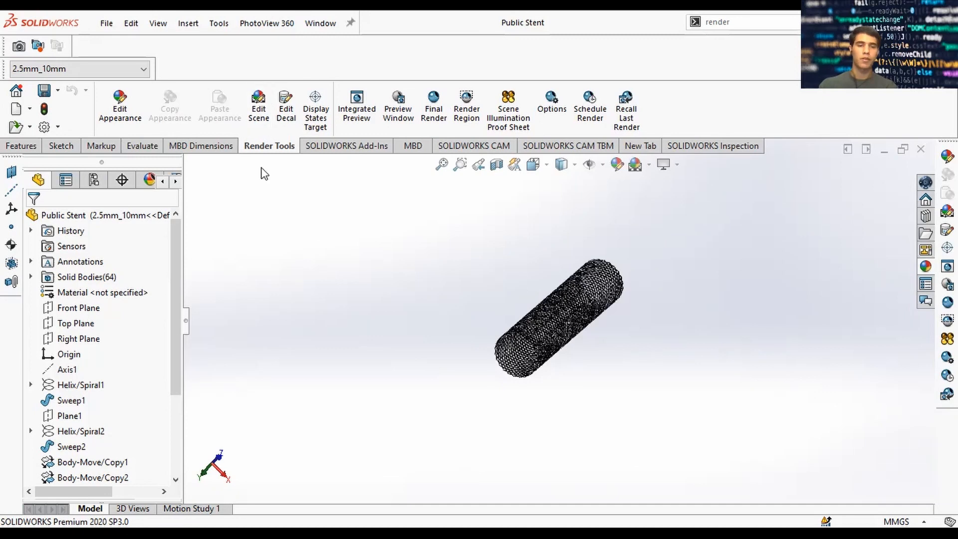
click(259, 111)
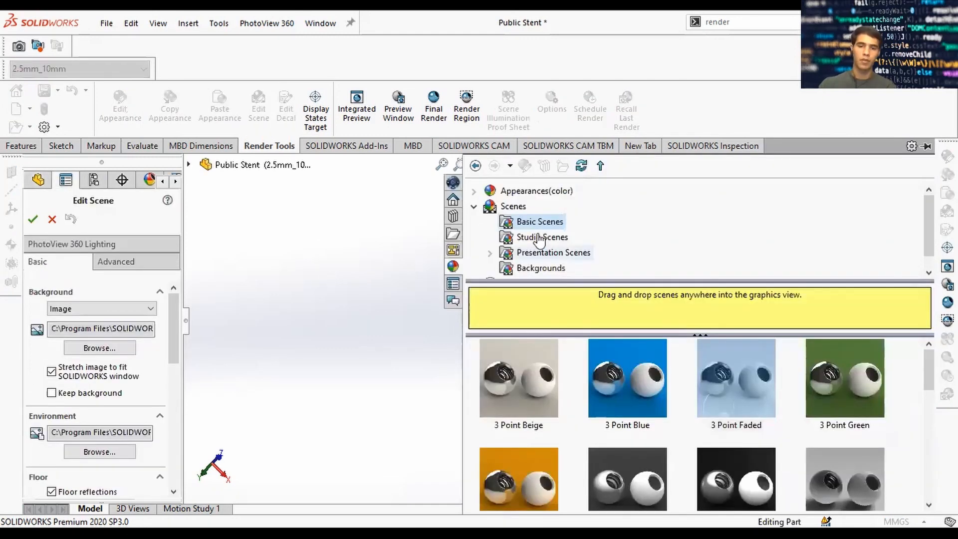
click(539, 238)
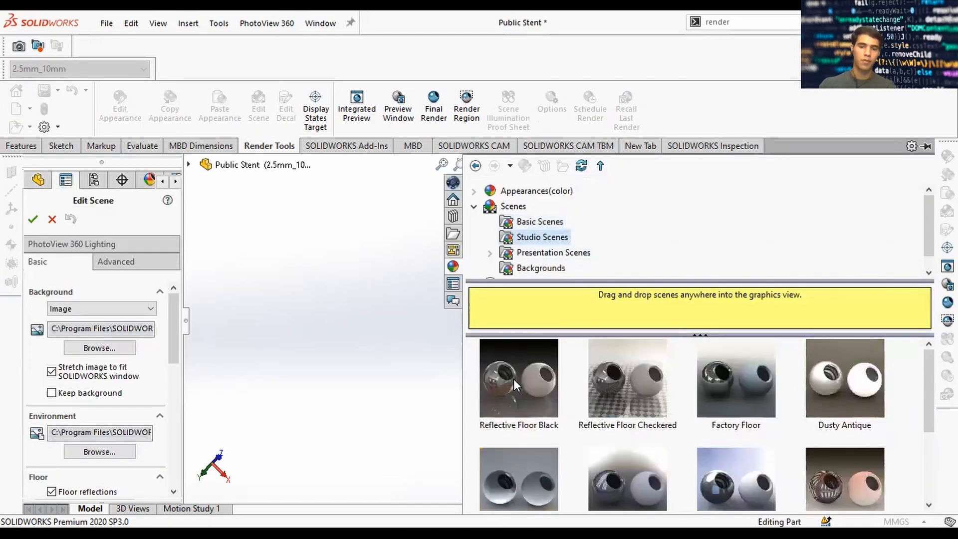
drag(513, 379, 367, 383)
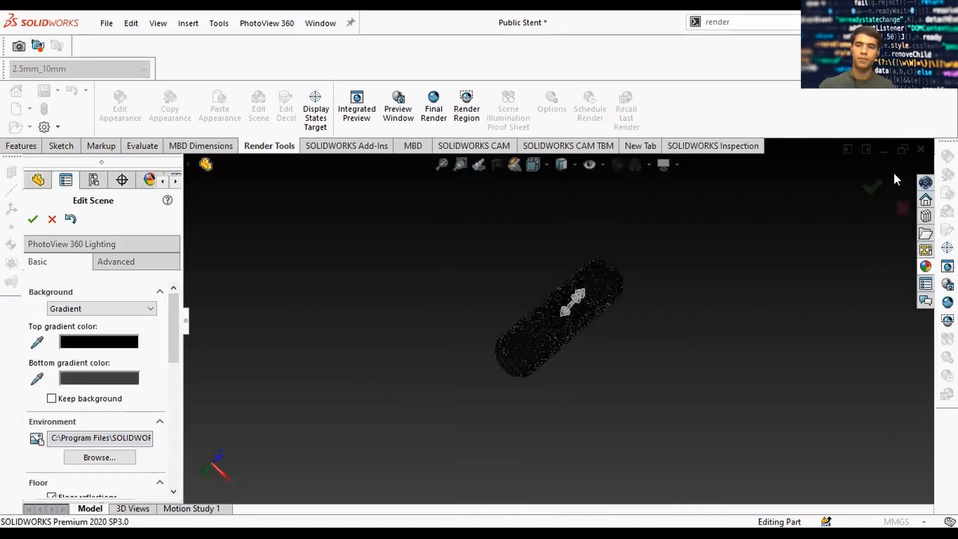
click(871, 186)
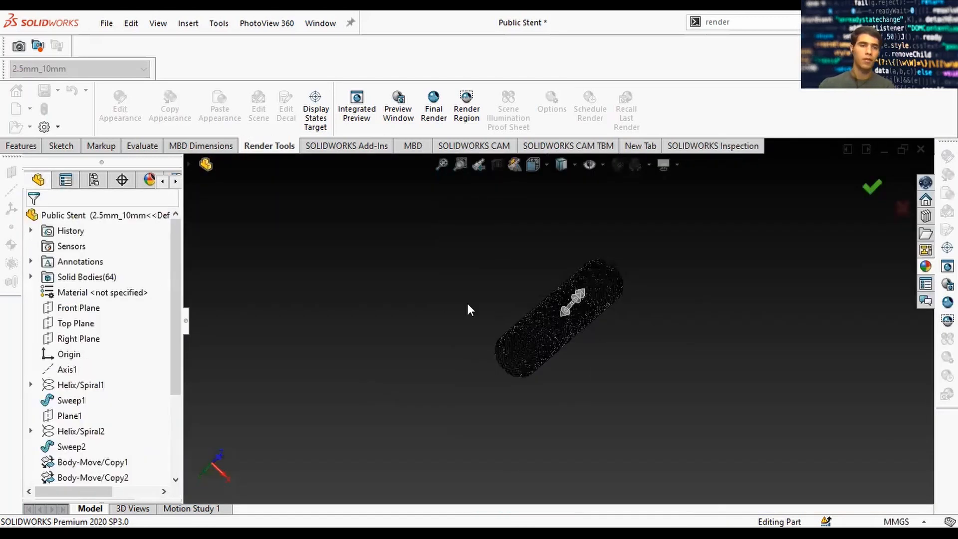
- Edit the appearance of the whole Public Stent part, picking white from the basic colors
click(120, 107)
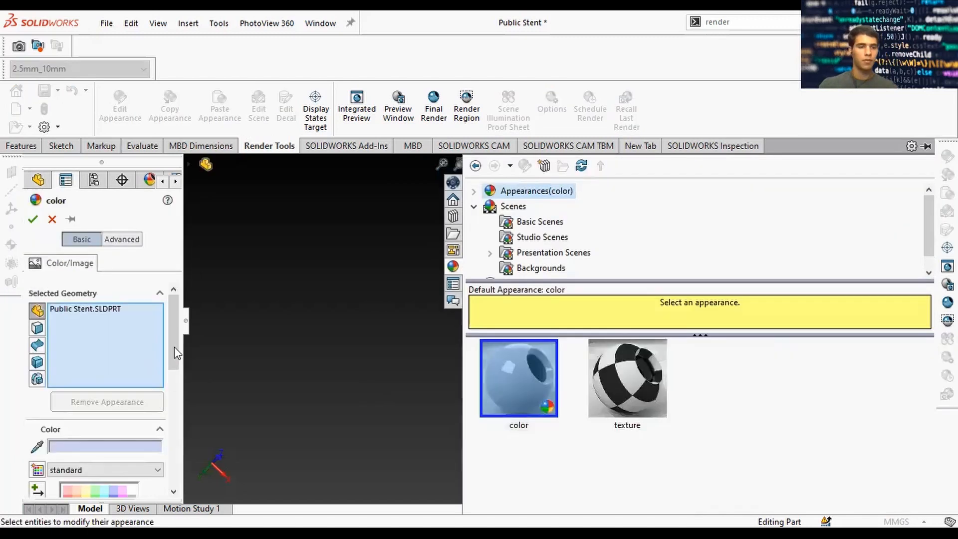
scroll(152, 354, down, 3)
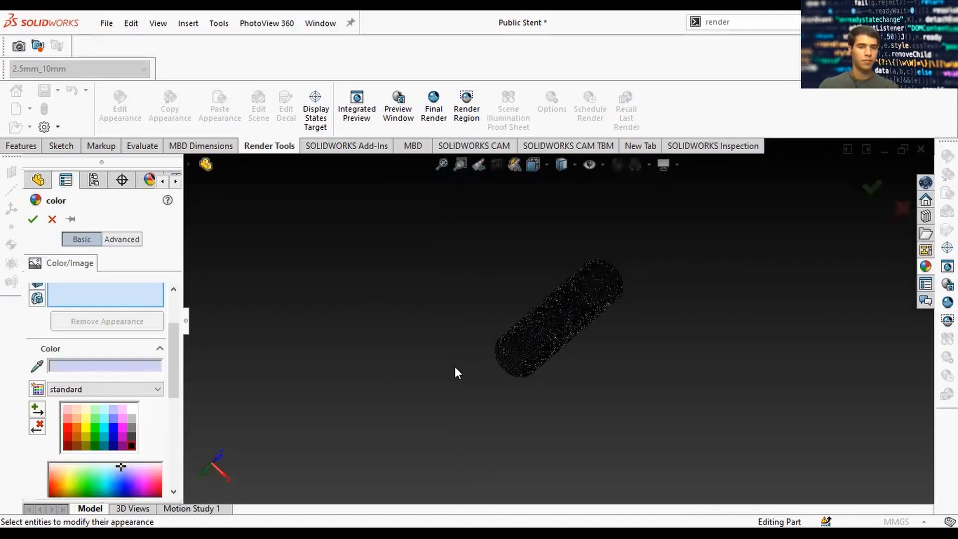
click(539, 276)
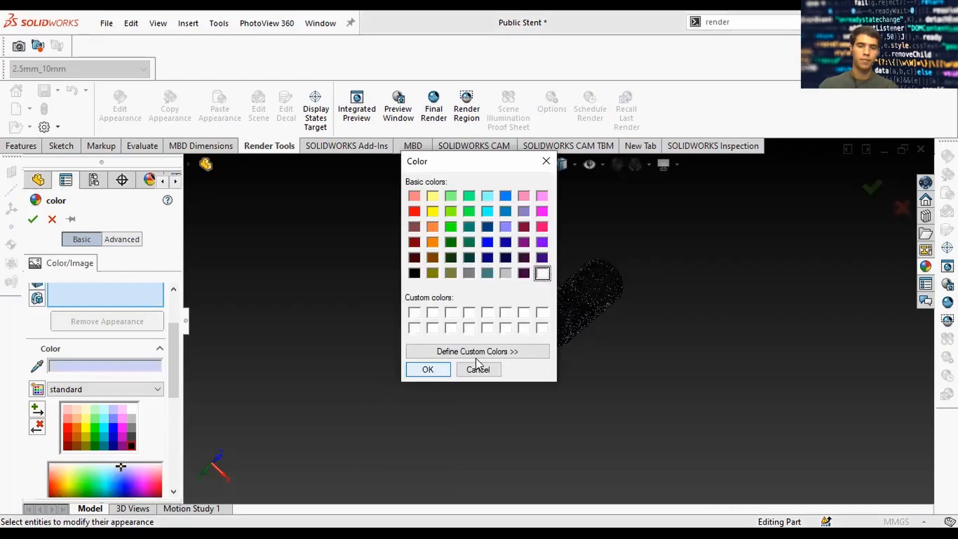
click(870, 189)
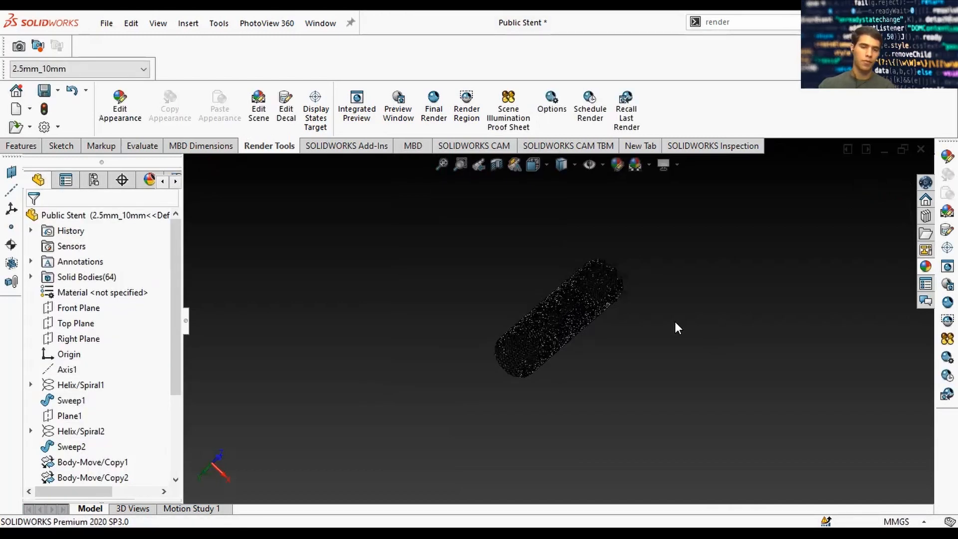
scroll(653, 321, down, 5)
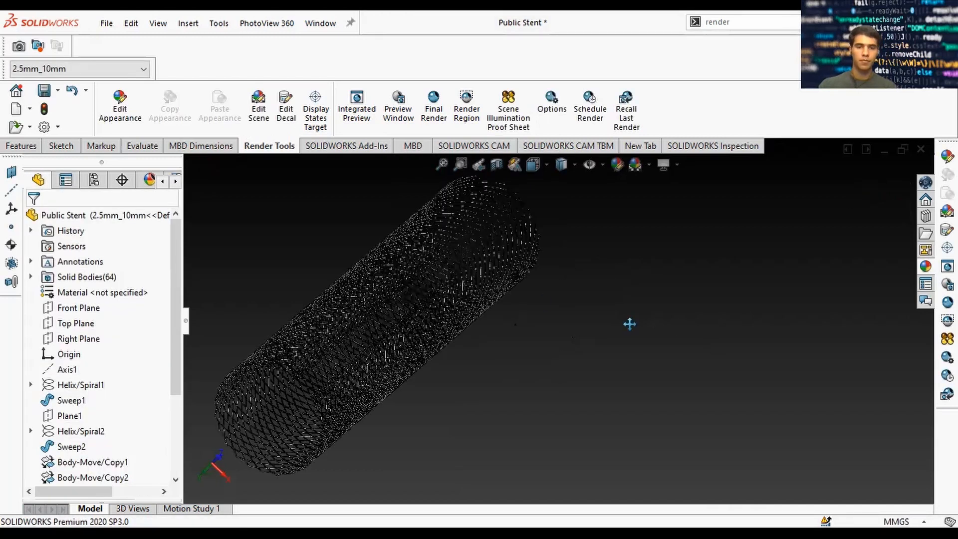
ctrl+middle_drag(629, 323, 635, 261)
scroll(629, 263, down, 1)
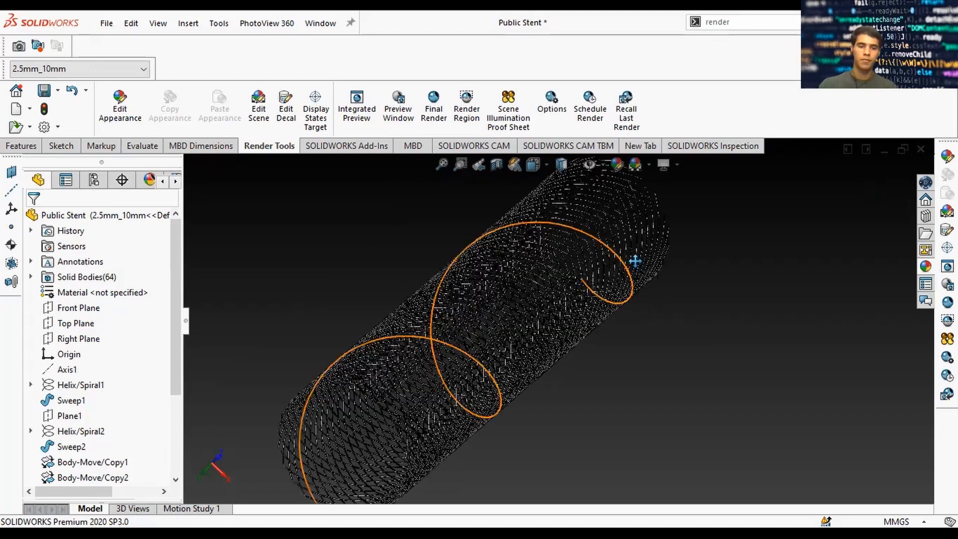
scroll(635, 262, up, 3)
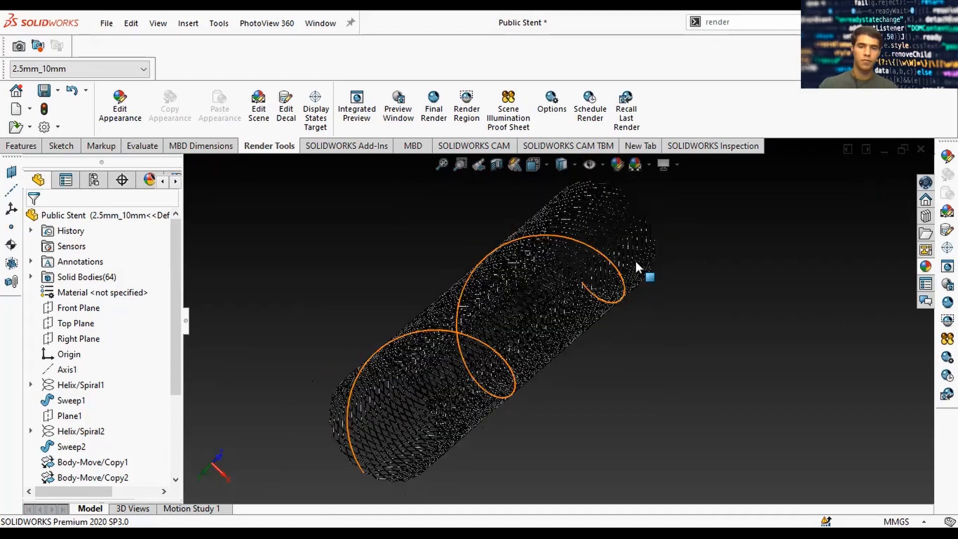
scroll(635, 259, down, 2)
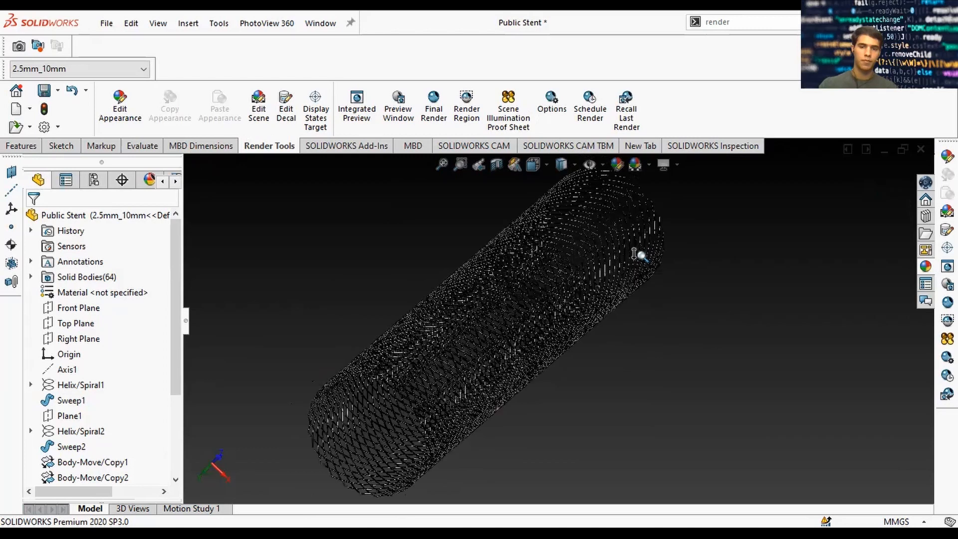
- Run a final render of the stent and save the image in Downloads as a JPEG named Public Stent Render v1
click(433, 105)
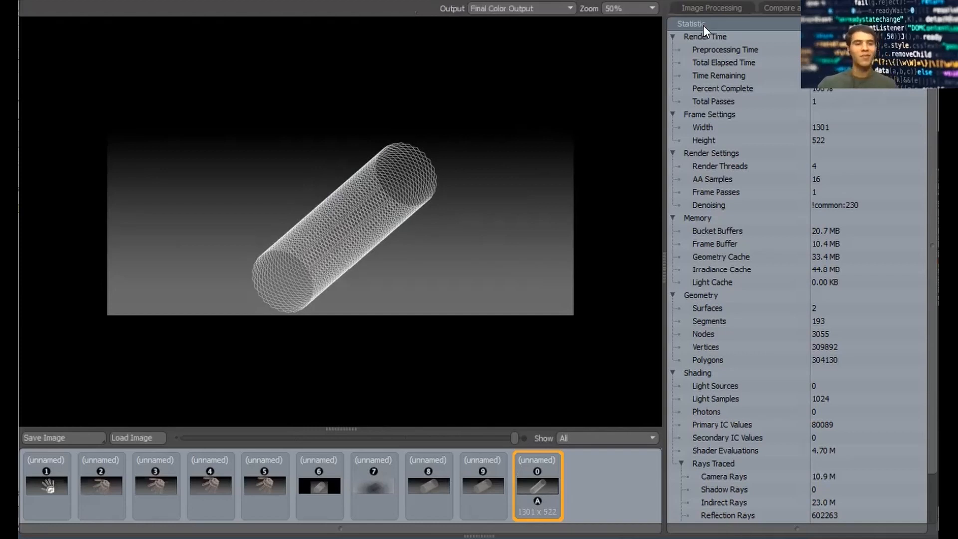
click(92, 432)
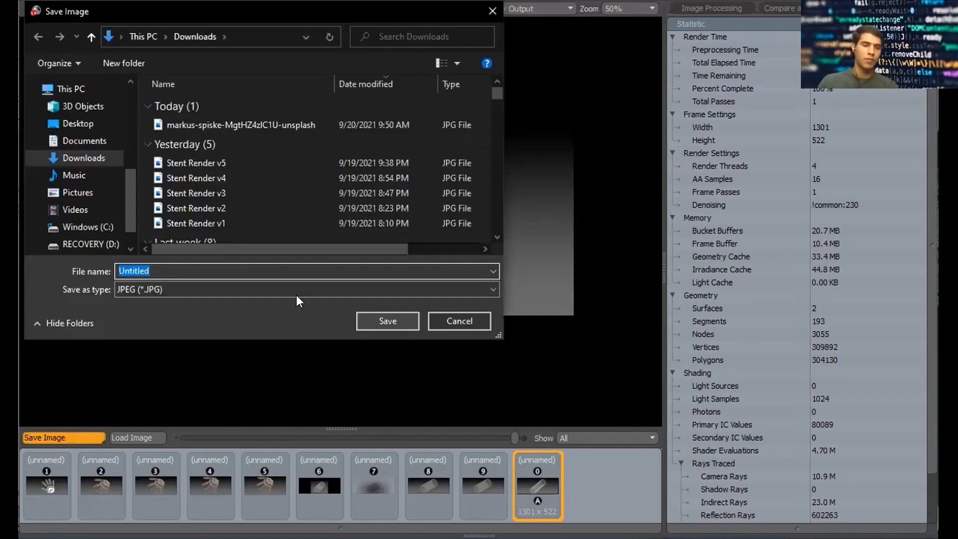
click(285, 292)
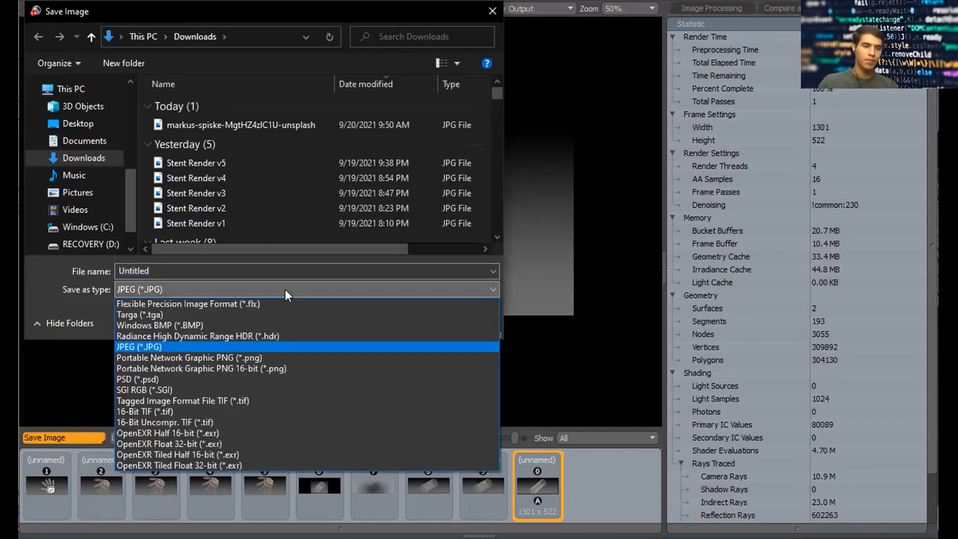
click(285, 289)
click(178, 268)
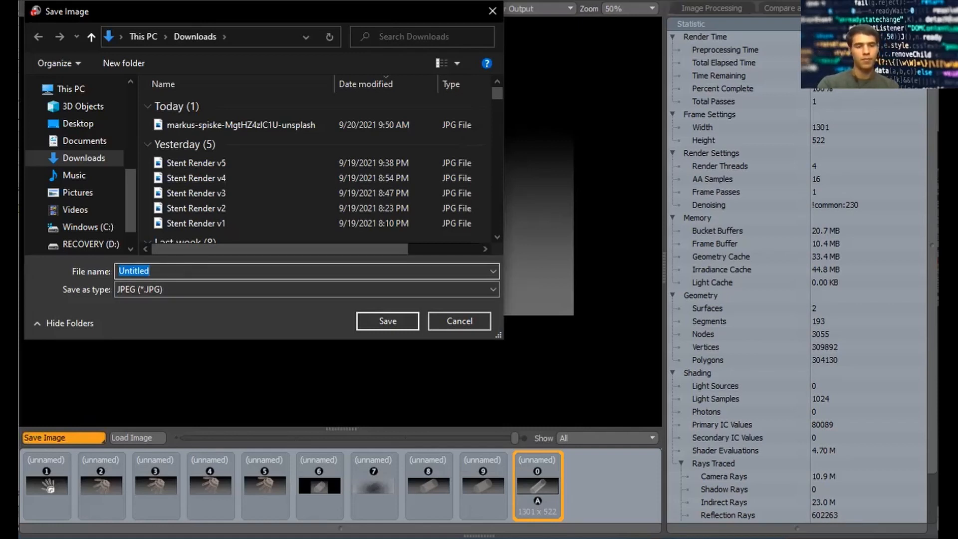
text(Public)
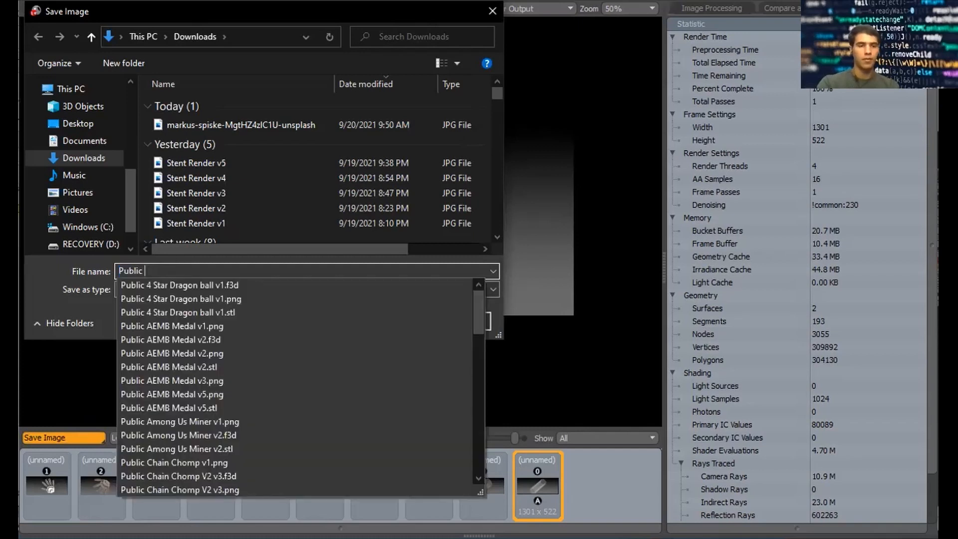
text( Stent Render v1)
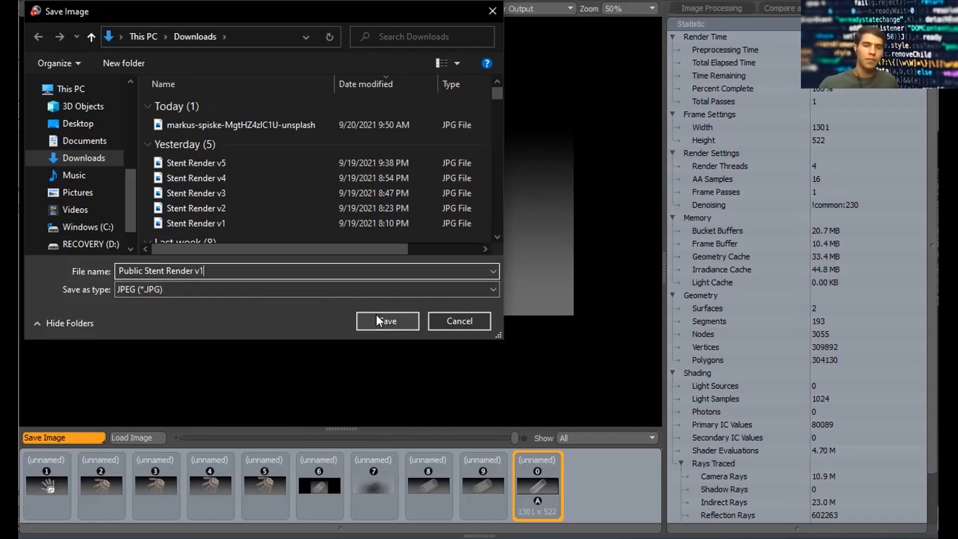
key(Return)
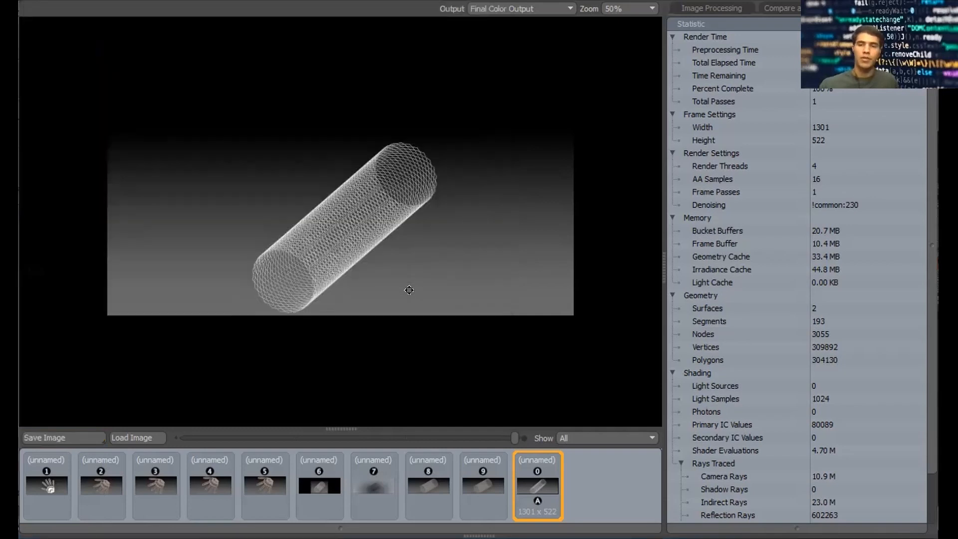